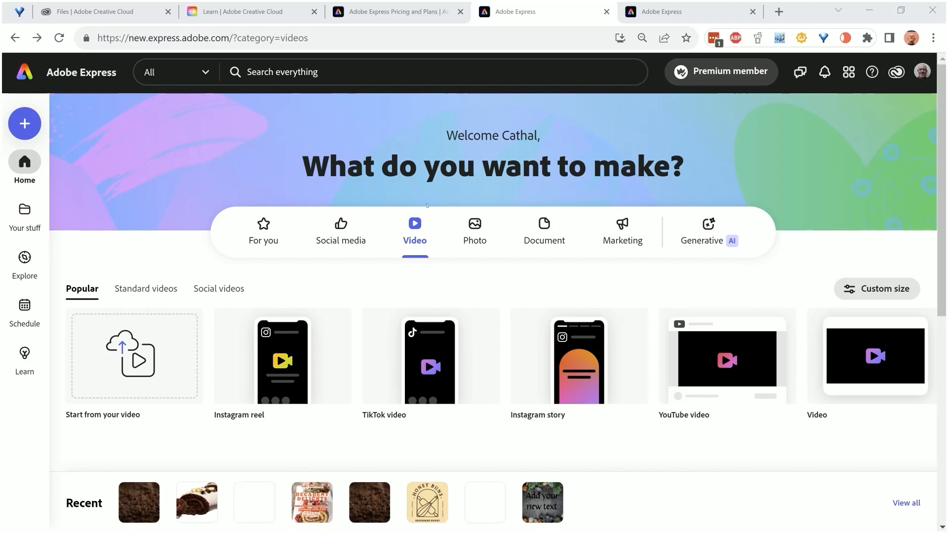
# Open the Social media category and browse its featured templates for TikTok video, Instagram story, Facebook post, Instagram reel and Youtube thumbnail
pyautogui.click(341, 232)
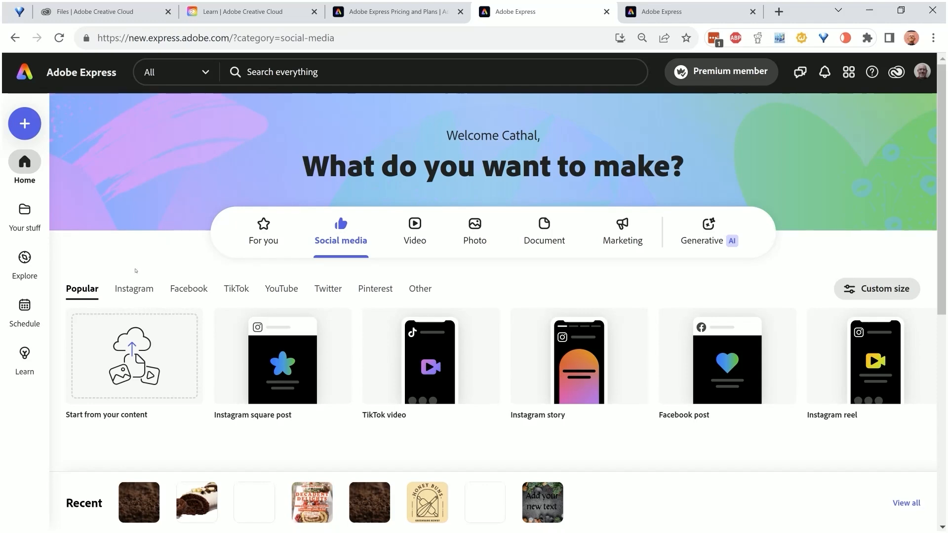
pyautogui.scroll(-4, 136, 271)
pyautogui.scroll(2, 180, 316)
pyautogui.scroll(-2, 197, 313)
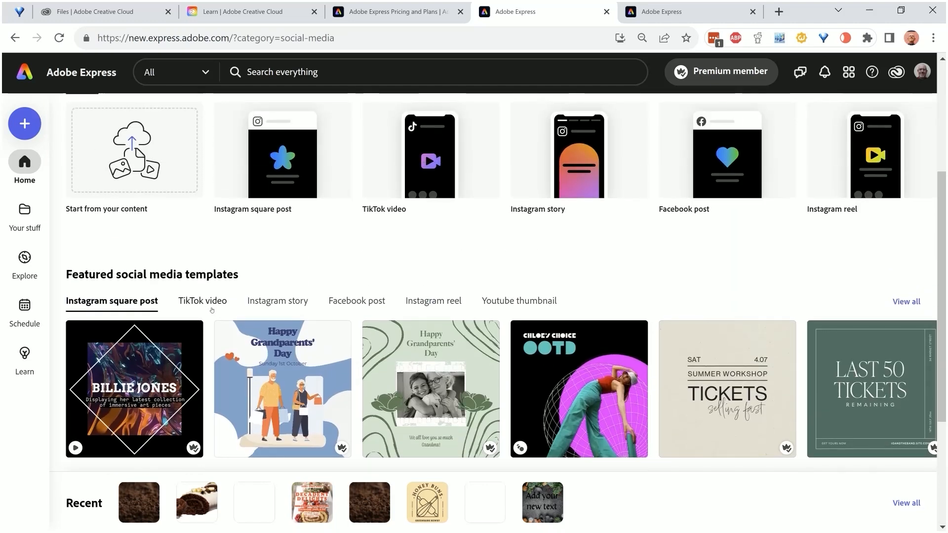
pyautogui.click(204, 302)
pyautogui.click(277, 301)
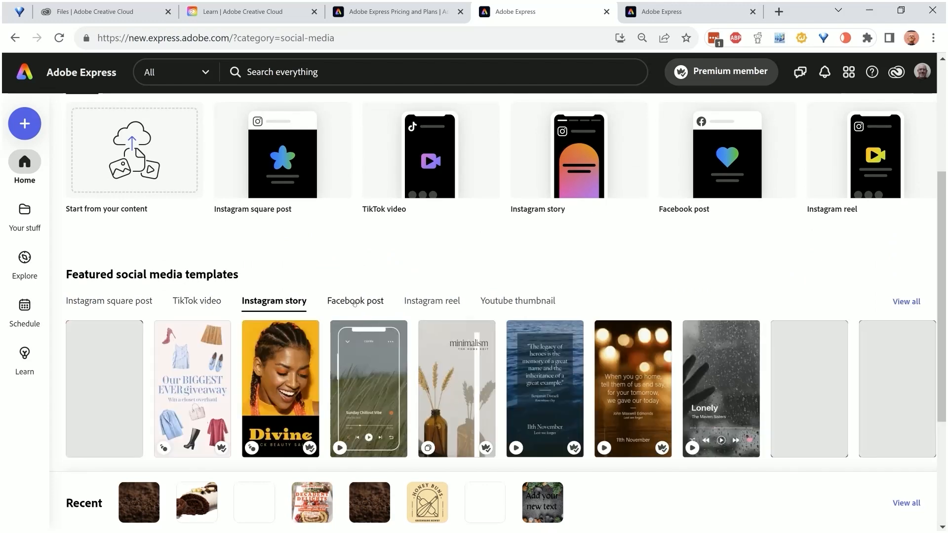
pyautogui.click(355, 302)
pyautogui.click(428, 302)
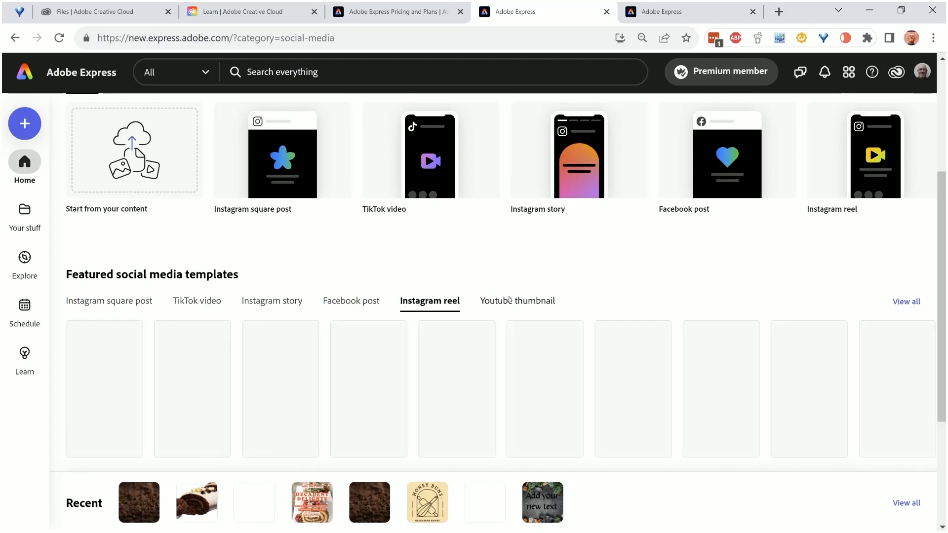
pyautogui.click(514, 301)
# Look over the Social Media Quick actions and the popular social media formats that can be started from scratch or templates
pyautogui.scroll(-4, 477, 241)
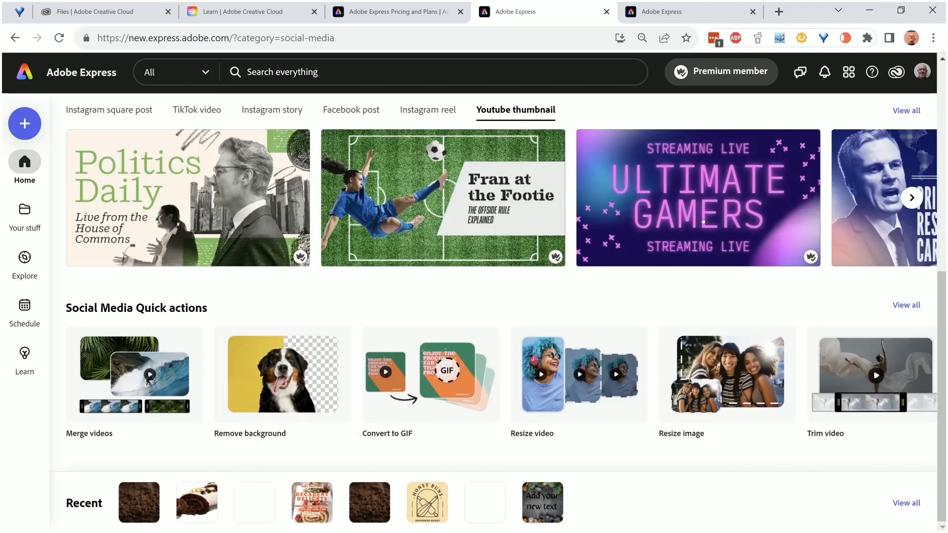
pyautogui.scroll(5, 703, 221)
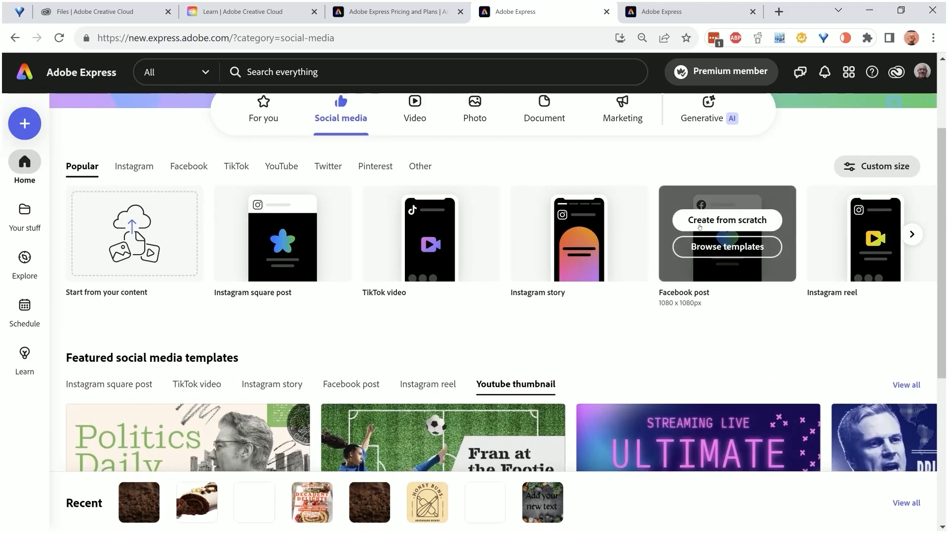
pyautogui.scroll(1, 424, 346)
pyautogui.scroll(-3, 424, 346)
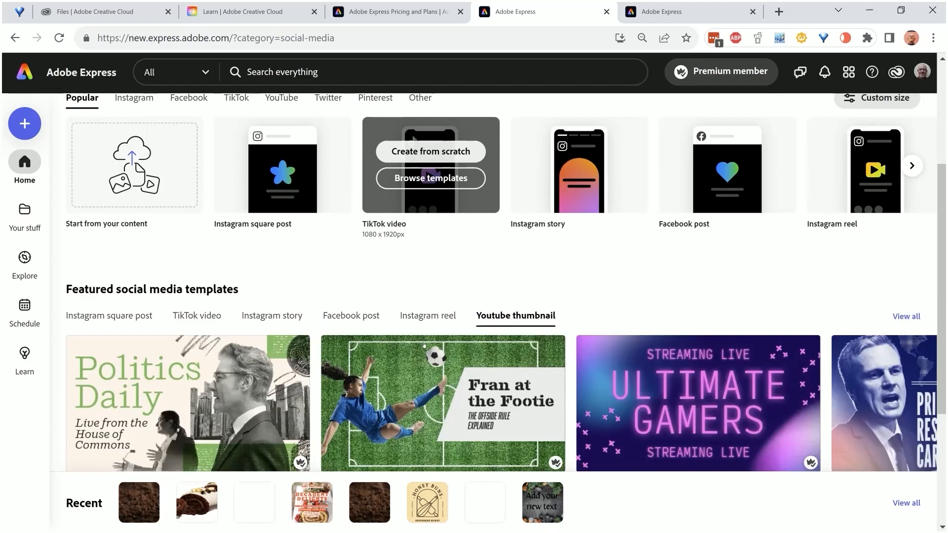
pyautogui.scroll(3, 386, 242)
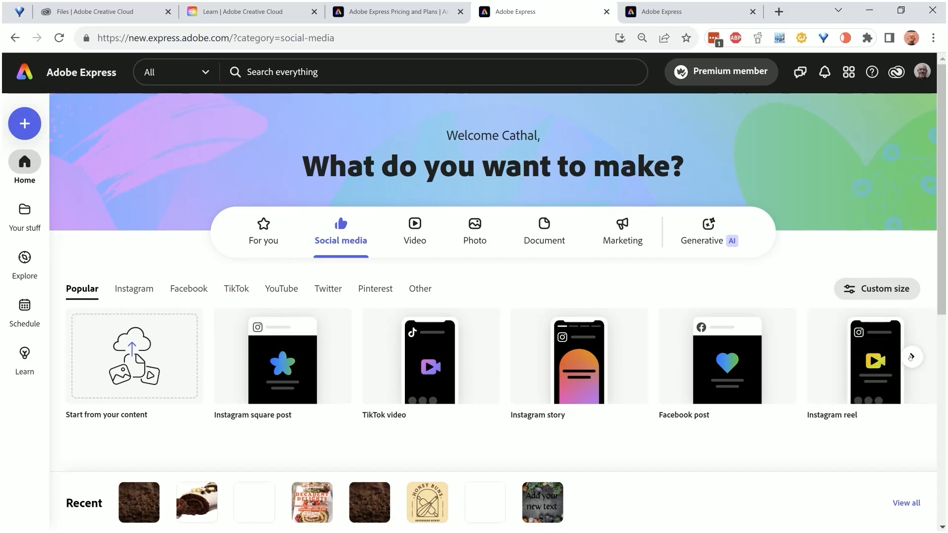
pyautogui.scroll(-3, 74, 302)
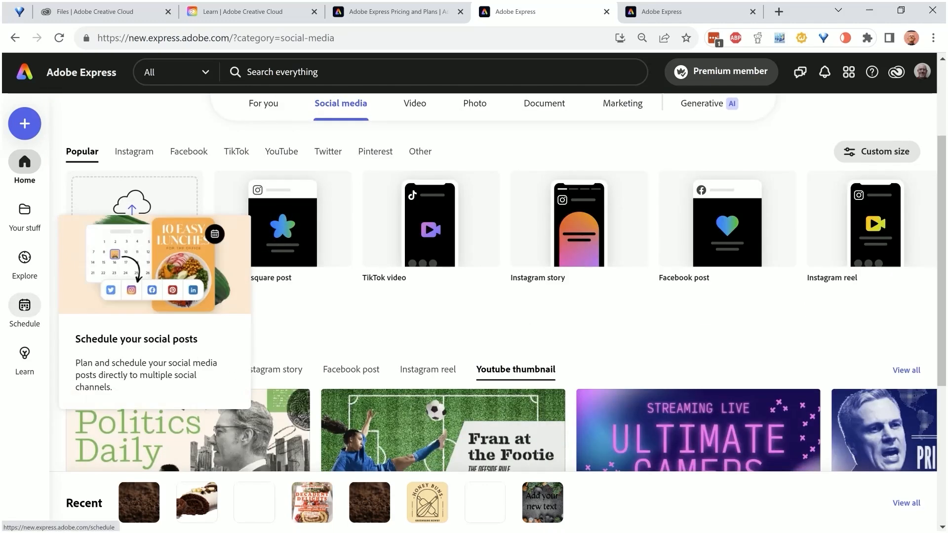
# Open the Schedule page to review the social channels that can be connected, and return to the home page
pyautogui.click(25, 306)
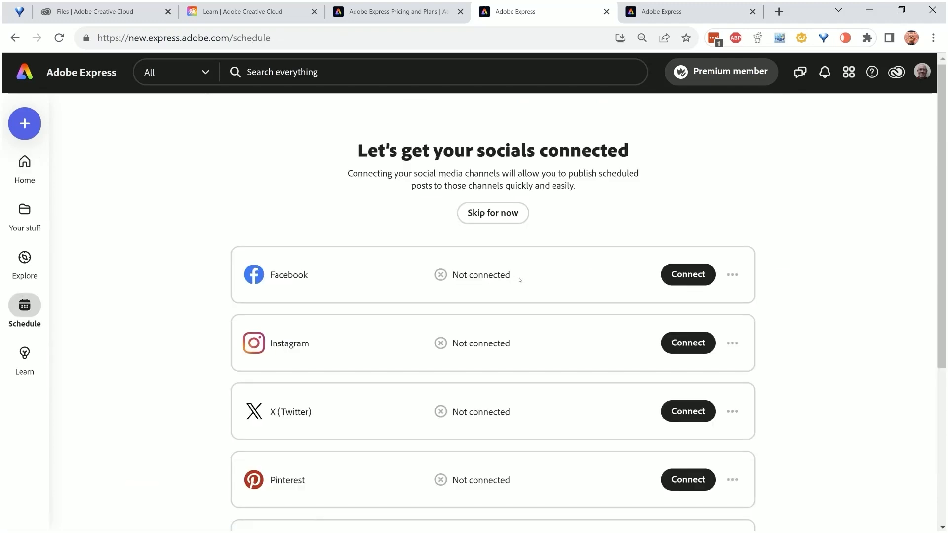
pyautogui.scroll(-5, 520, 280)
pyautogui.scroll(5, 520, 280)
pyautogui.click(25, 161)
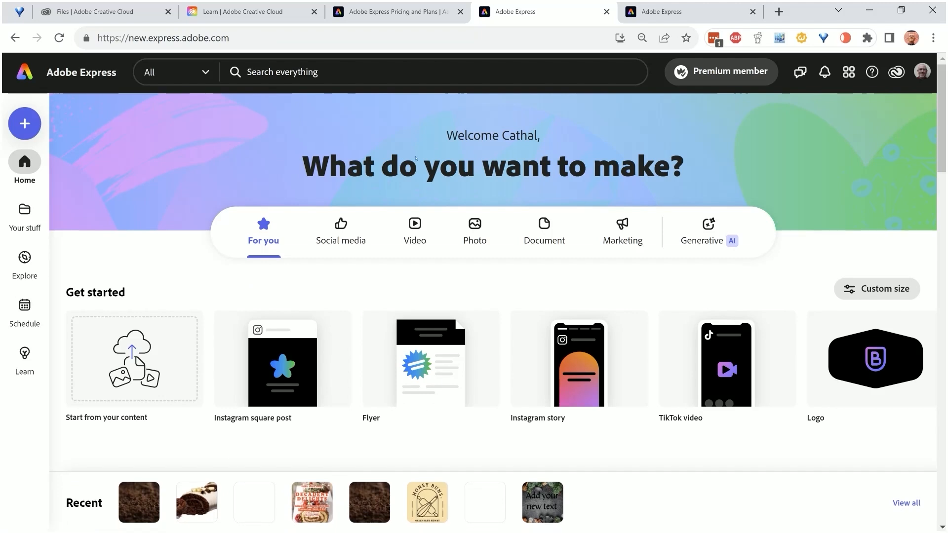
# Show the Social media category again and check the creation options for its popular formats
pyautogui.click(337, 228)
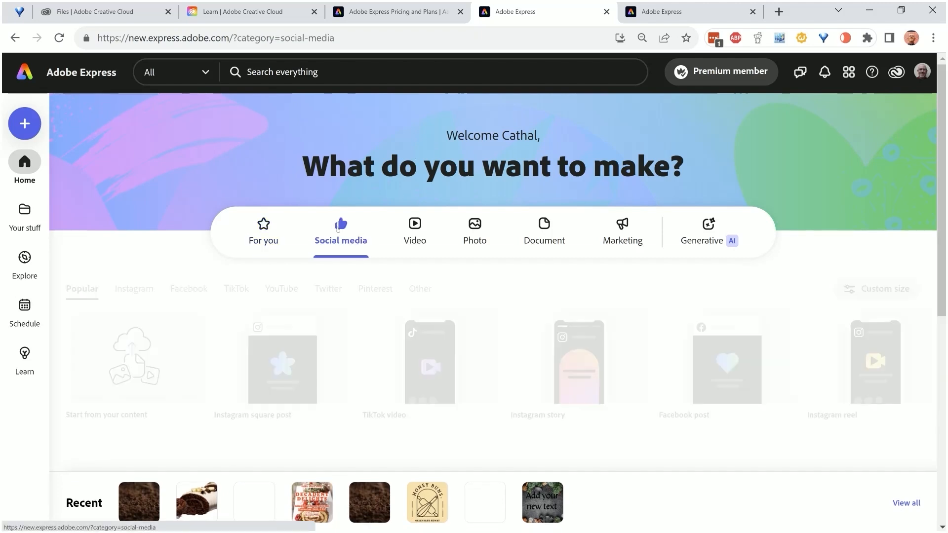
pyautogui.scroll(-1, 338, 228)
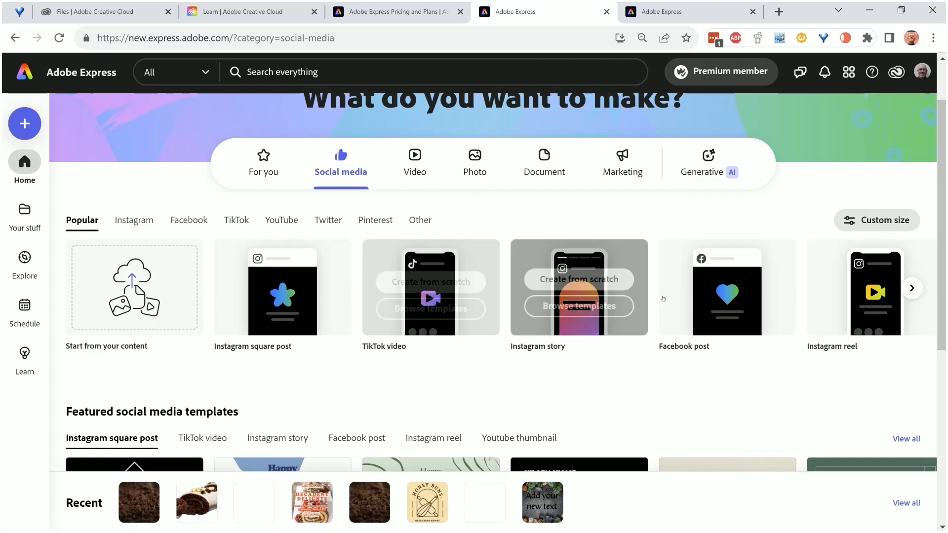
pyautogui.moveTo(839, 299)
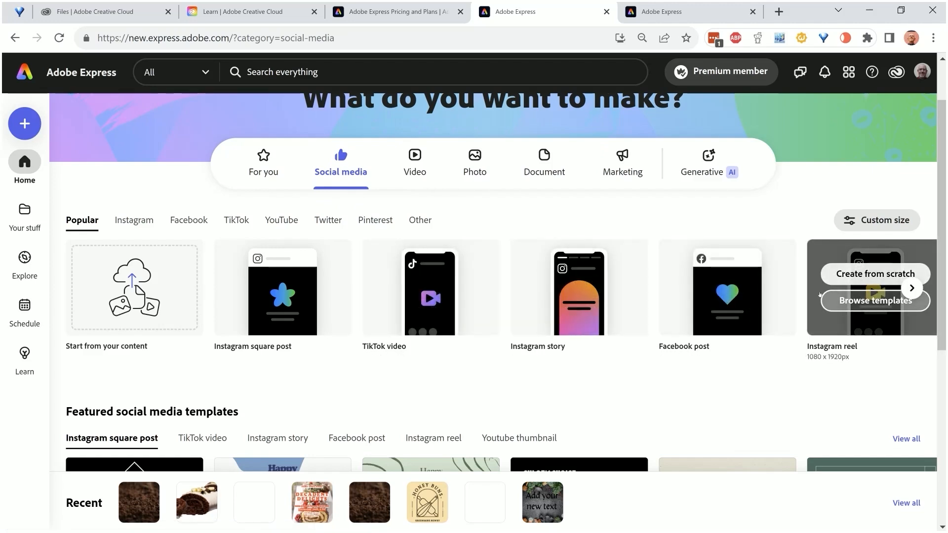
# Open the Video category and view its Standard videos and Social videos formats
pyautogui.click(421, 157)
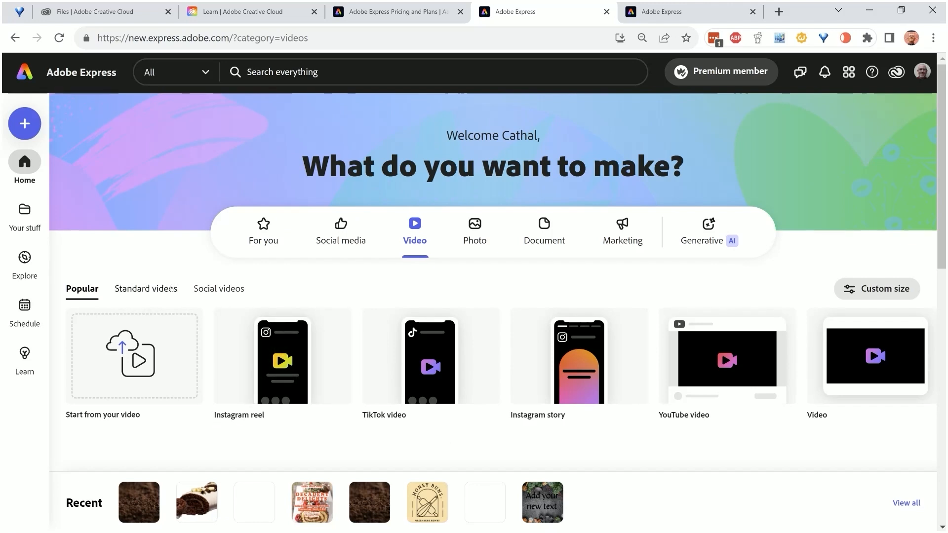
pyautogui.click(170, 289)
pyautogui.moveTo(407, 364)
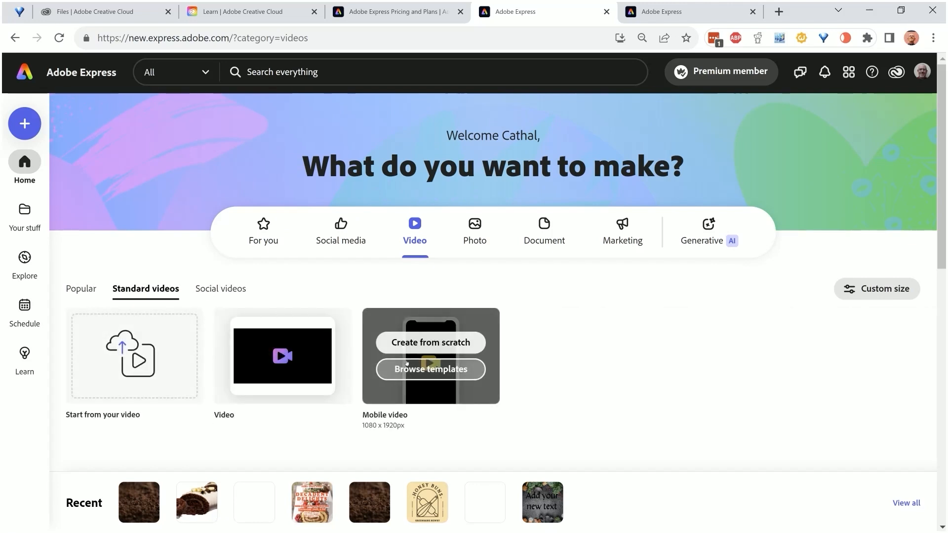
pyautogui.click(217, 289)
pyautogui.moveTo(433, 311)
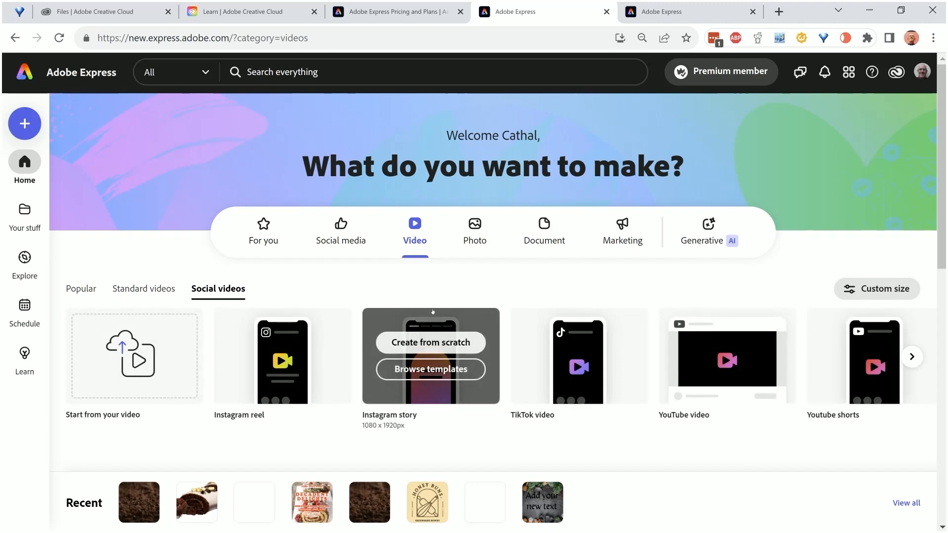
# Look through the rest of the social video formats, from YouTube video onward
pyautogui.scroll(-1, 433, 311)
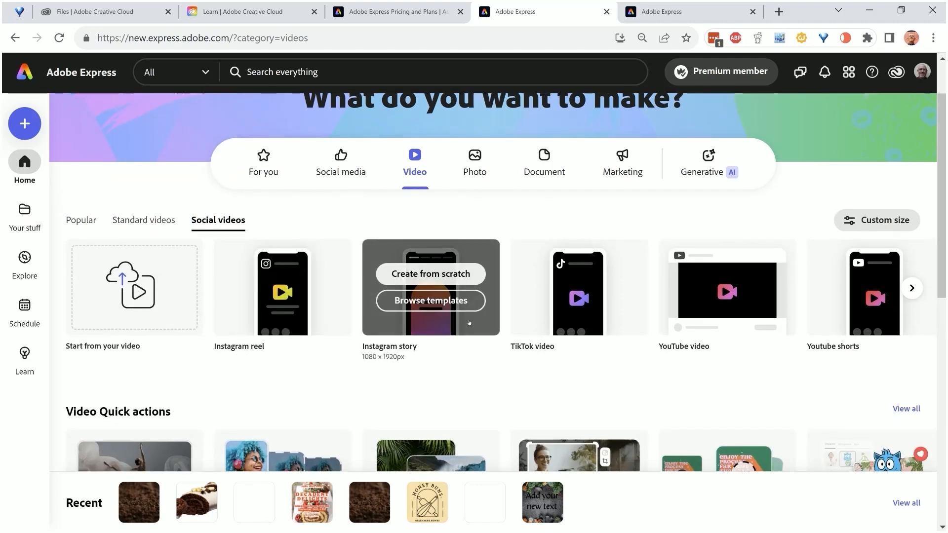
pyautogui.moveTo(720, 303)
pyautogui.scroll(-1, 719, 299)
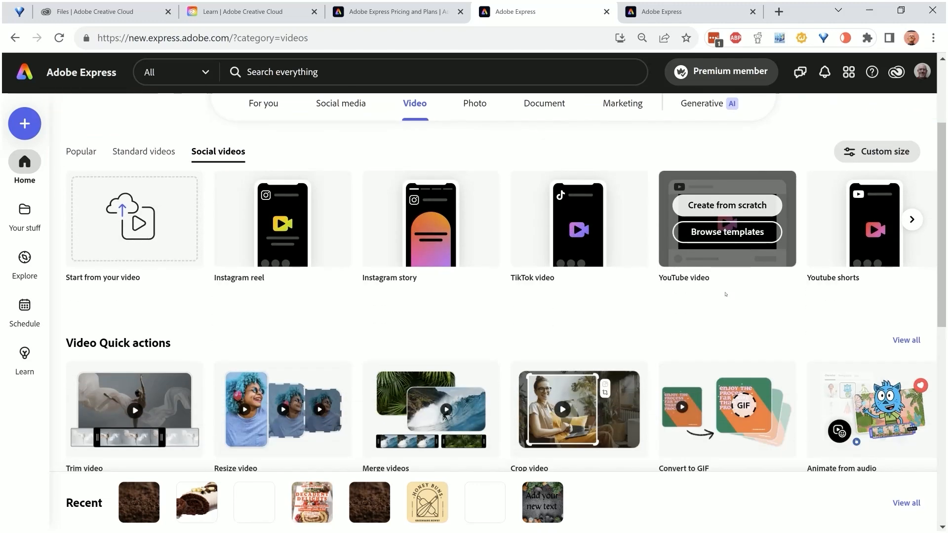
pyautogui.click(912, 220)
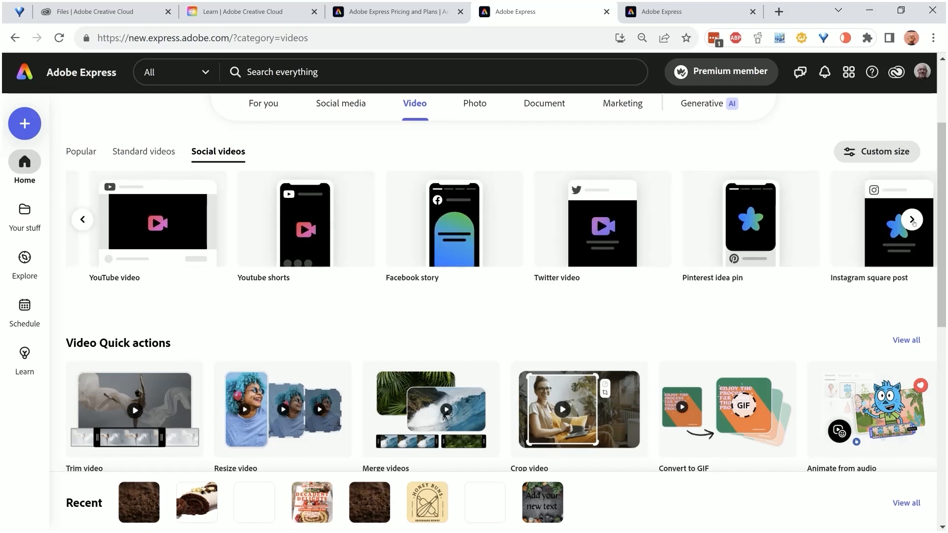
pyautogui.scroll(-1, 750, 263)
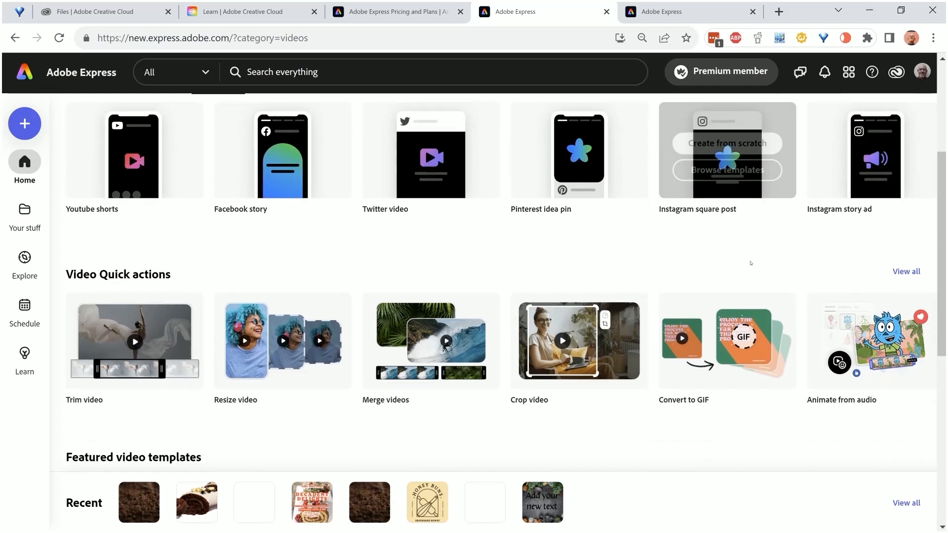
# Review the full row of Video Quick actions above the featured video templates
pyautogui.scroll(-1, 751, 263)
pyautogui.scroll(-1, 750, 263)
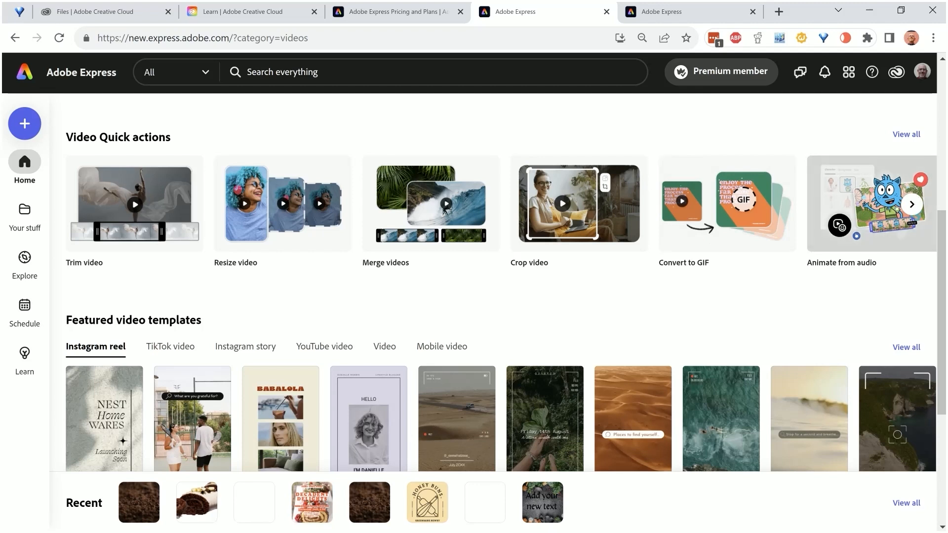
pyautogui.click(912, 205)
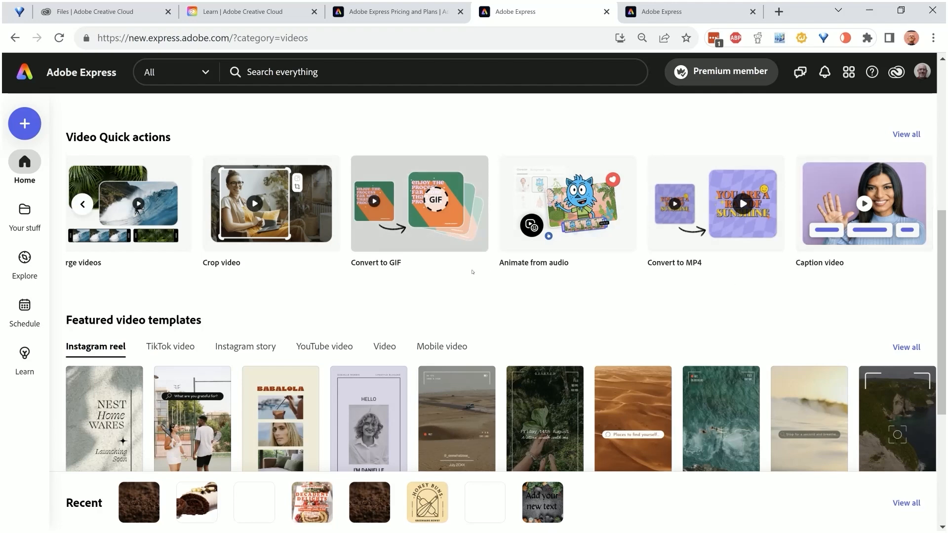
# Open the Photo category and review its Get started formats and the whole row of Photo Quick actions
pyautogui.scroll(5, 429, 276)
pyautogui.click(473, 163)
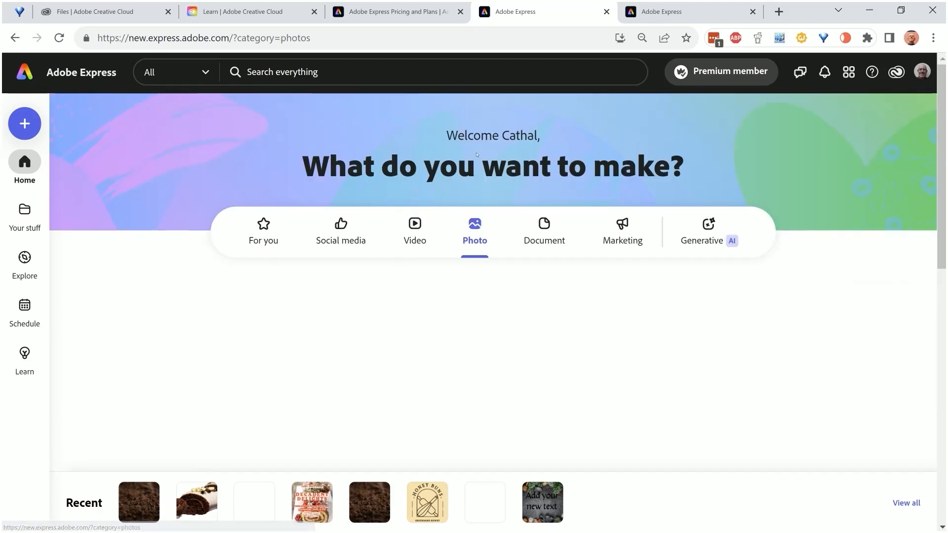
pyautogui.scroll(-3, 308, 262)
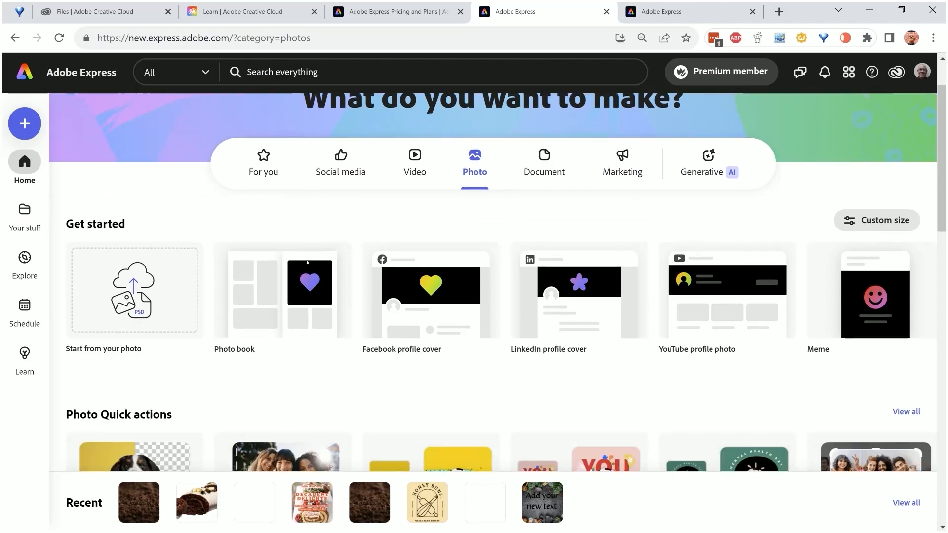
pyautogui.scroll(-2, 307, 264)
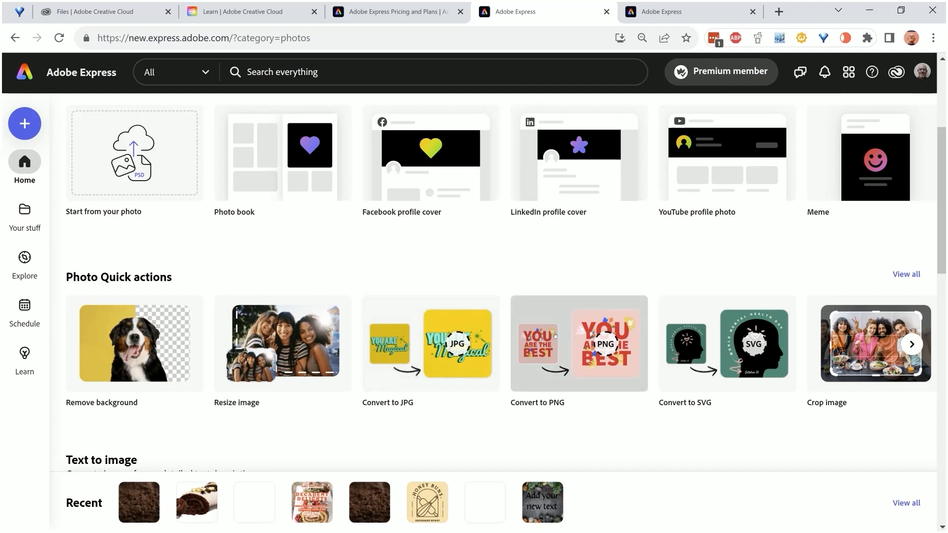
pyautogui.click(911, 345)
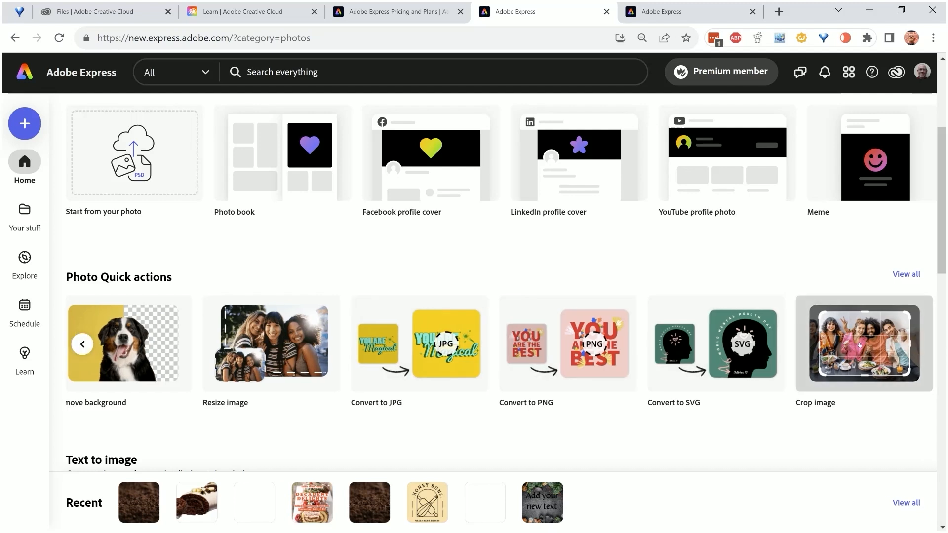
# Examine the Text to image section and browse the sample images in the Generative fill section
pyautogui.scroll(-4, 756, 321)
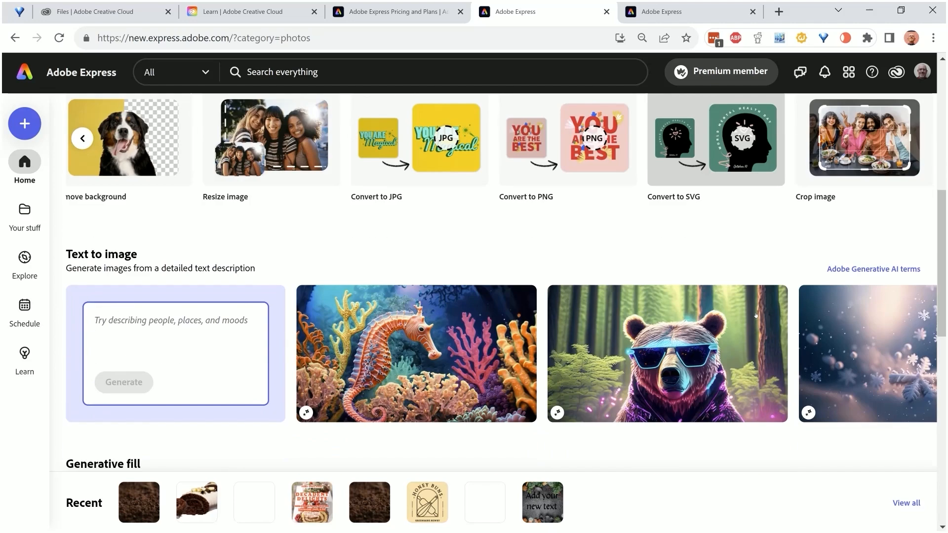
pyautogui.scroll(-2, 755, 315)
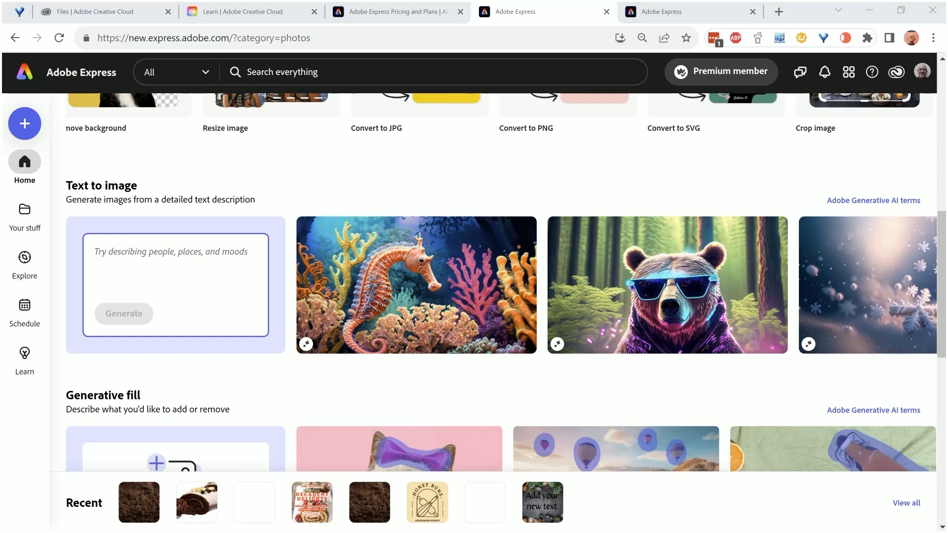
pyautogui.scroll(-3, 241, 201)
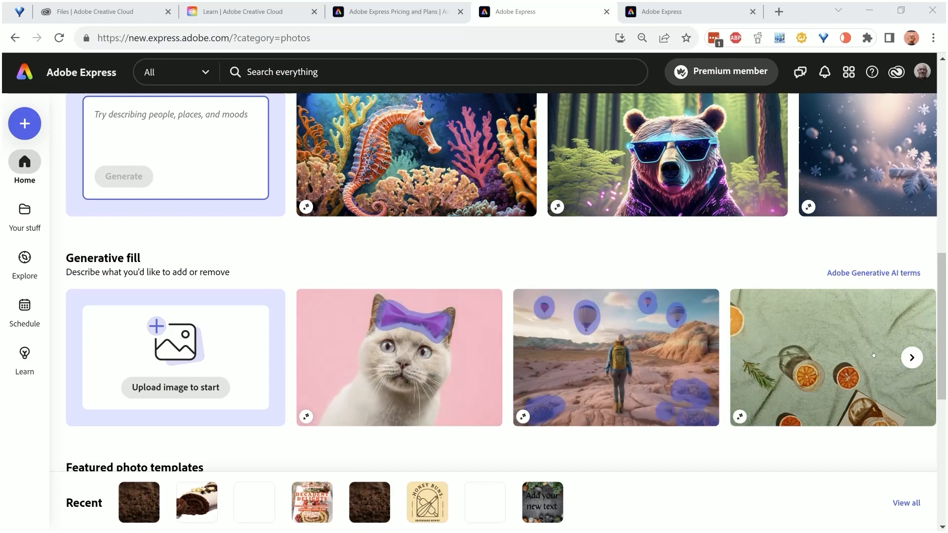
pyautogui.click(912, 357)
pyautogui.click(912, 357)
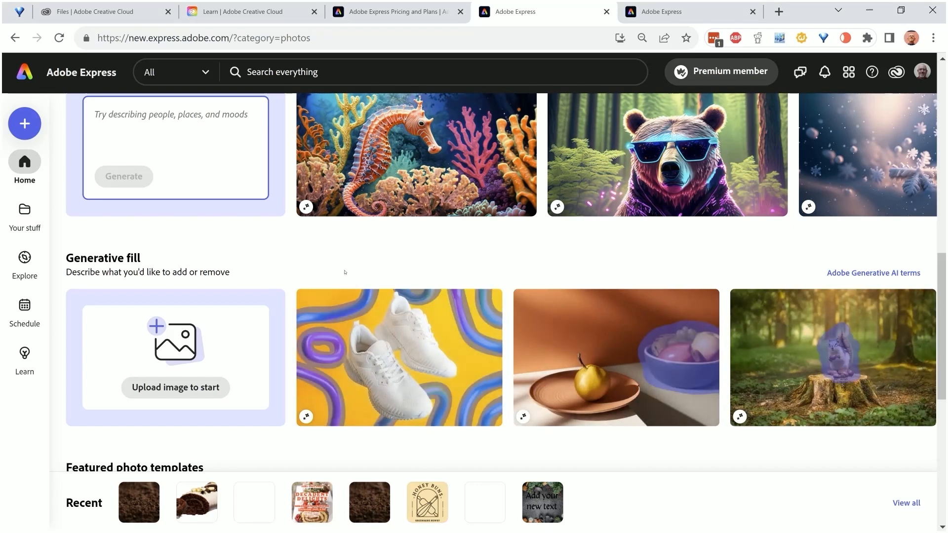
# View the featured photo templates for Facebook profile cover and the featured Adobe Stock photos
pyautogui.scroll(-4, 344, 272)
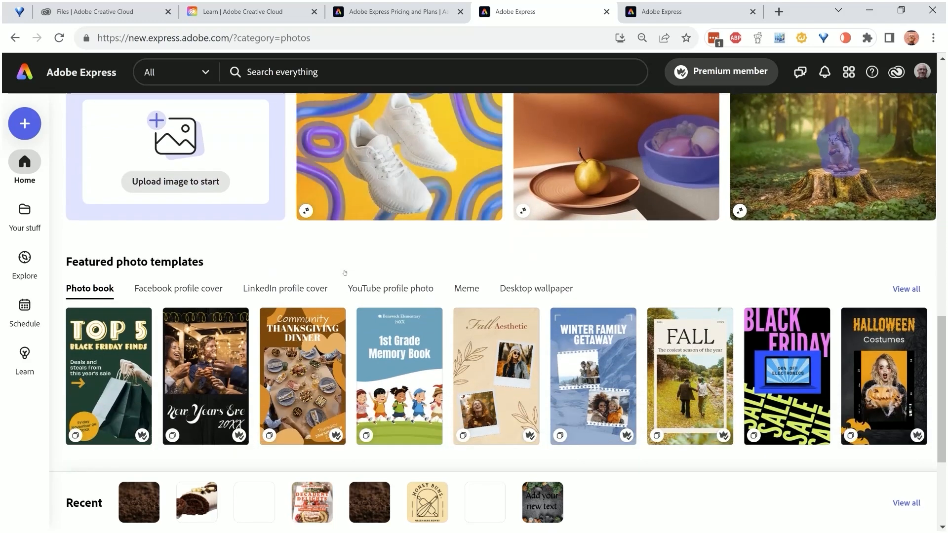
pyautogui.scroll(-1, 345, 272)
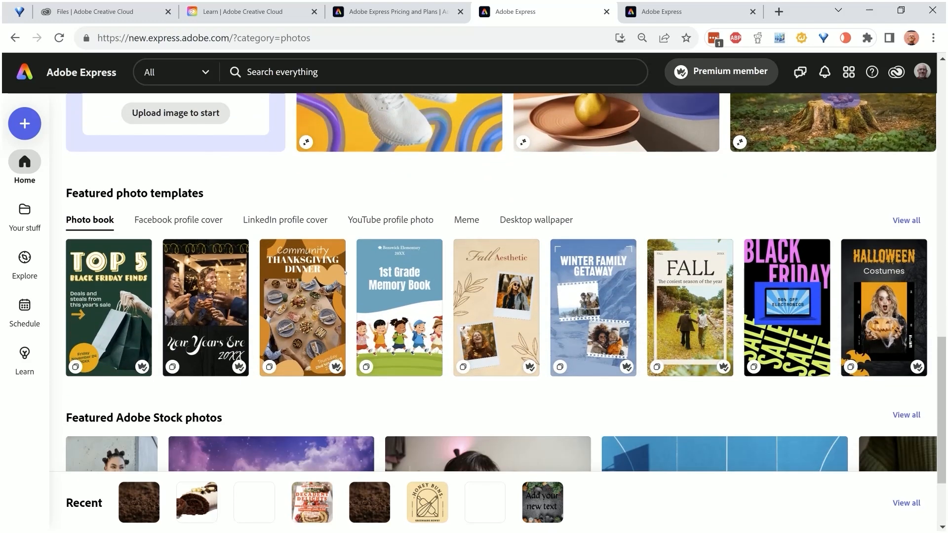
pyautogui.click(200, 220)
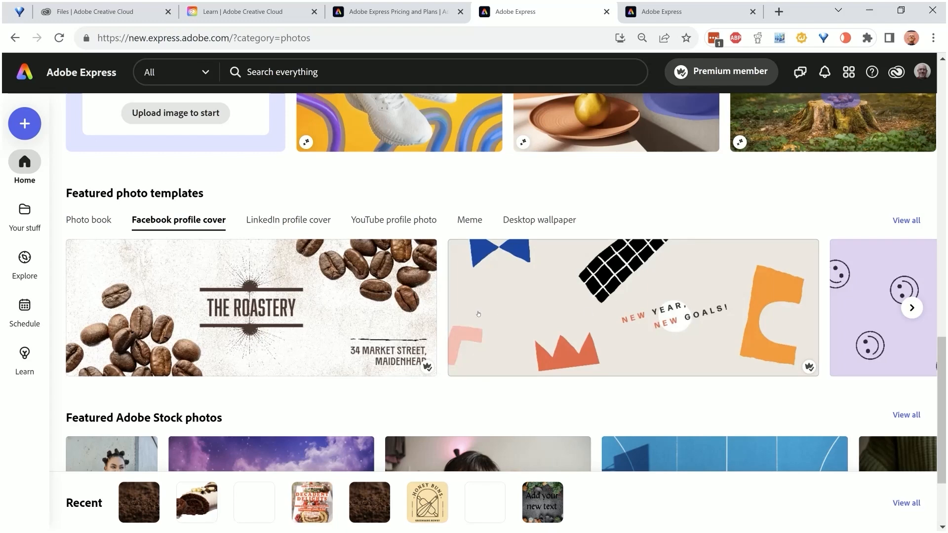
pyautogui.scroll(-2, 478, 314)
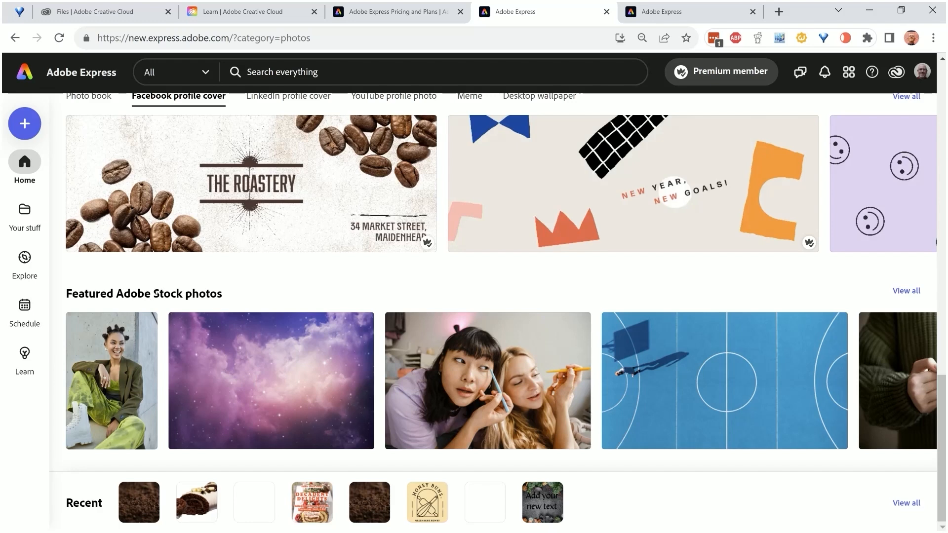
# Browse the featured photo templates for LinkedIn profile cover, YouTube profile photo, Meme and Desktop wallpaper
pyautogui.scroll(3, 352, 298)
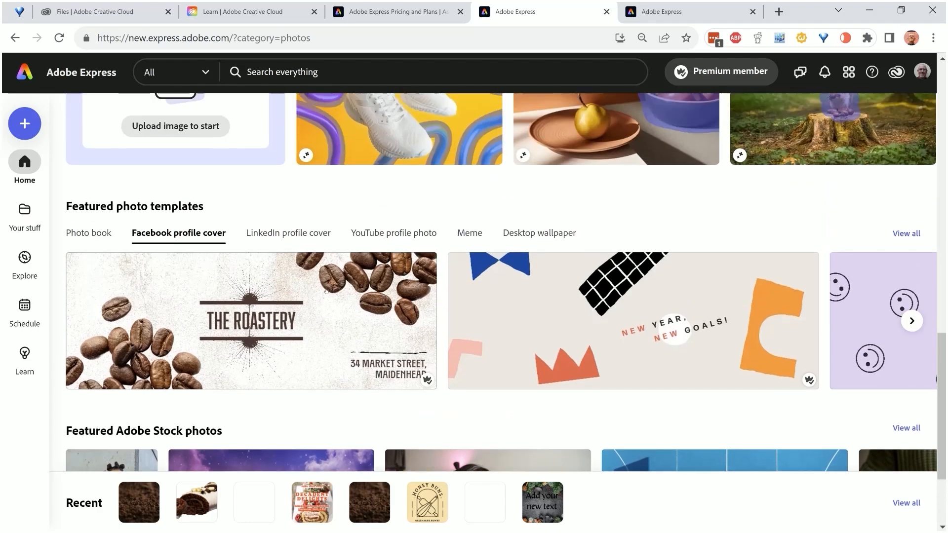
pyautogui.click(267, 234)
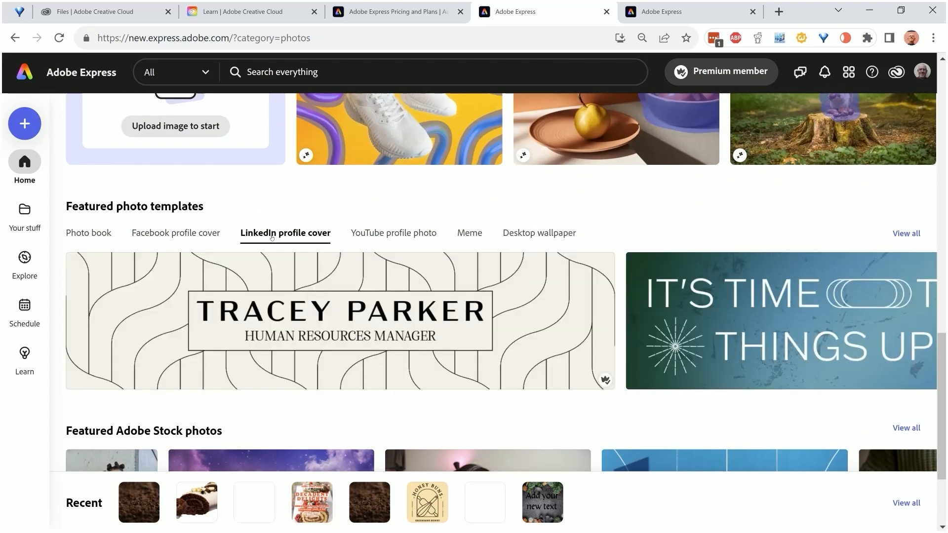
pyautogui.click(390, 234)
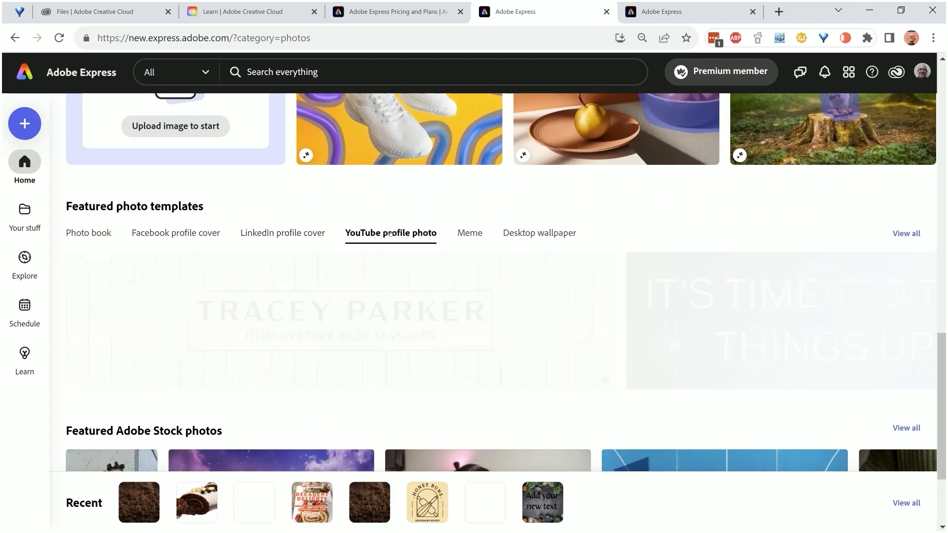
pyautogui.click(469, 233)
pyautogui.click(509, 235)
pyautogui.scroll(-2, 523, 234)
pyautogui.scroll(-1, 523, 234)
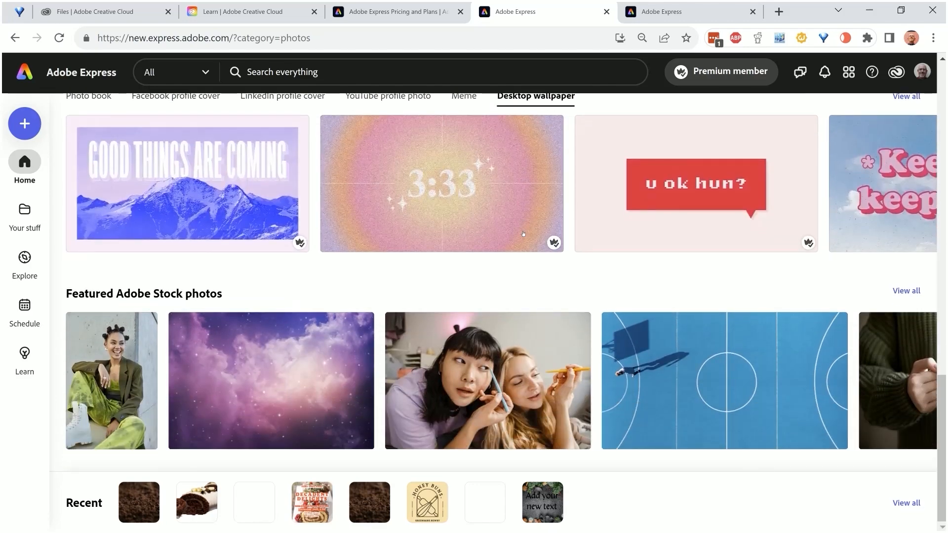
# Open the Document category and review its popular formats, Document Quick actions and featured flyer templates
pyautogui.scroll(8, 524, 234)
pyautogui.scroll(12, 524, 234)
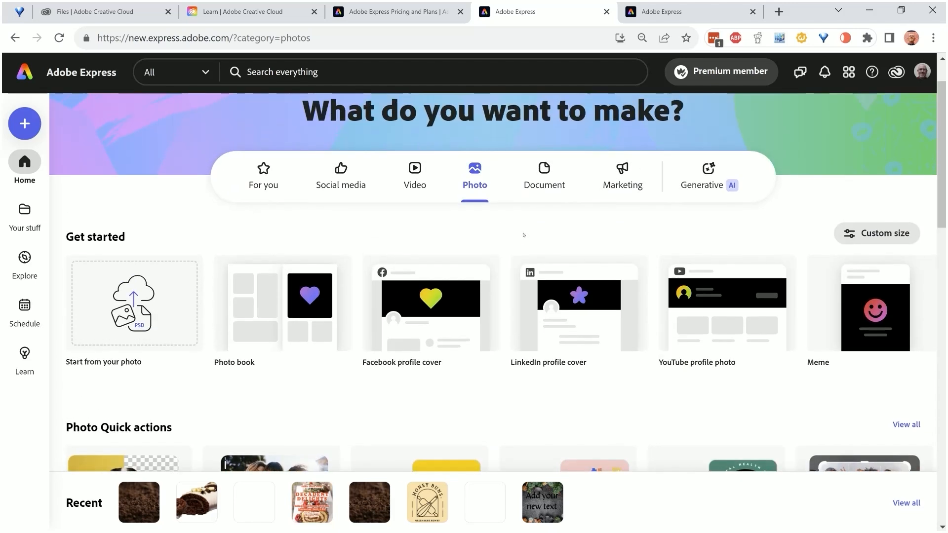
pyautogui.click(546, 174)
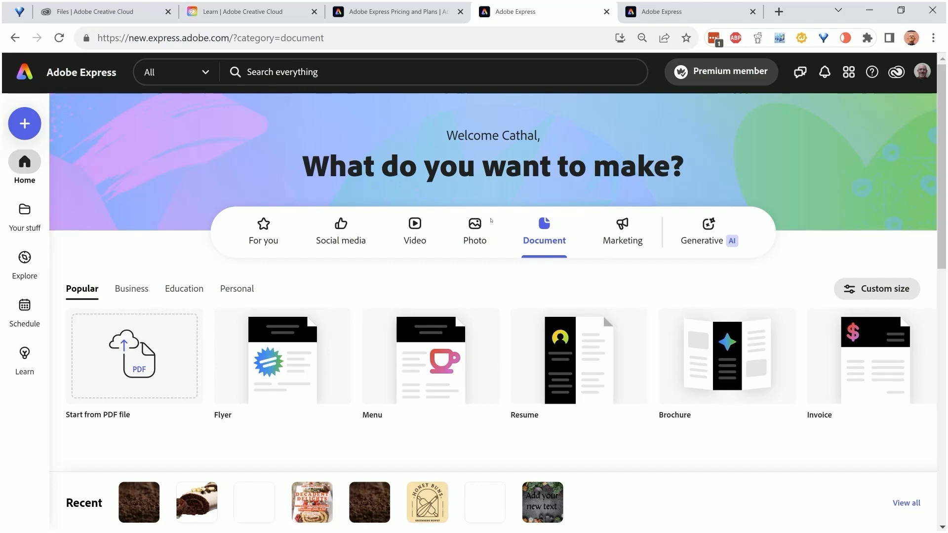
pyautogui.scroll(-1, 492, 221)
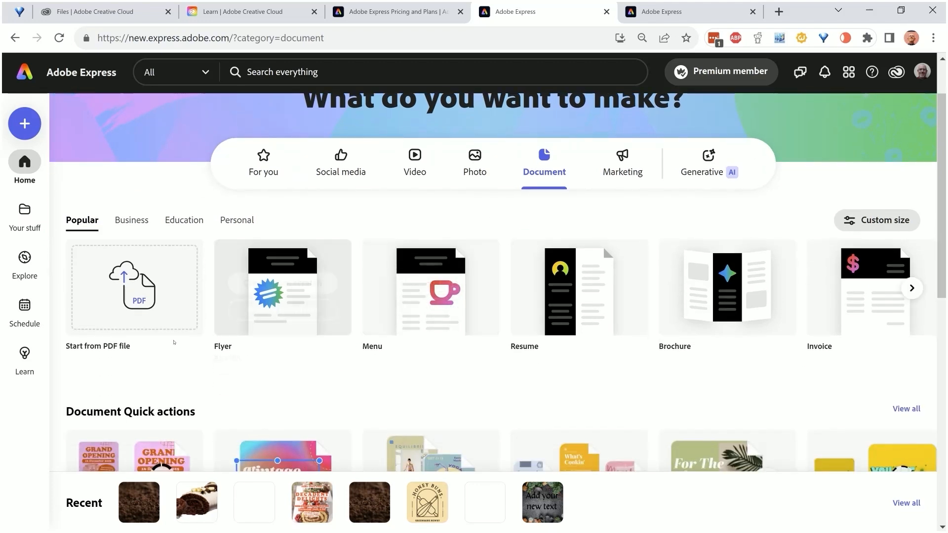
pyautogui.click(912, 288)
pyautogui.click(912, 288)
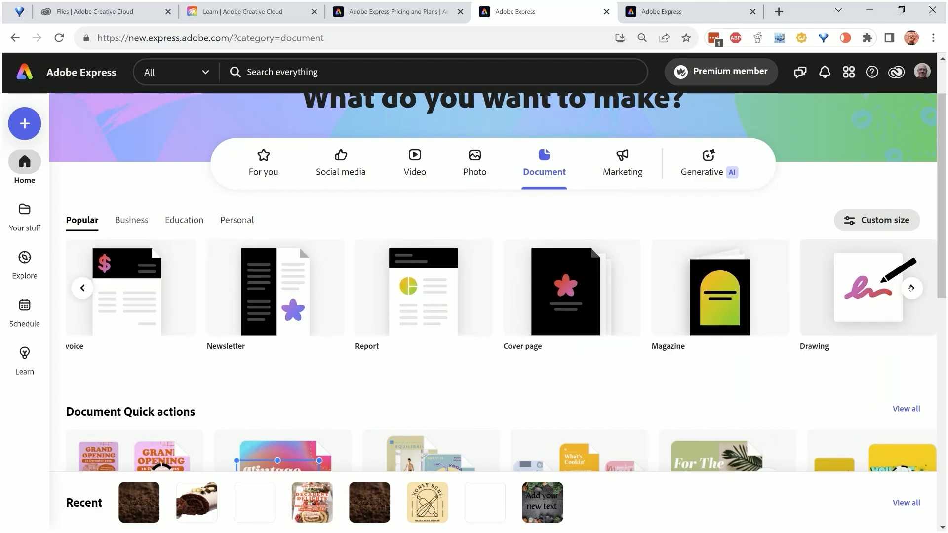
pyautogui.scroll(-3, 837, 366)
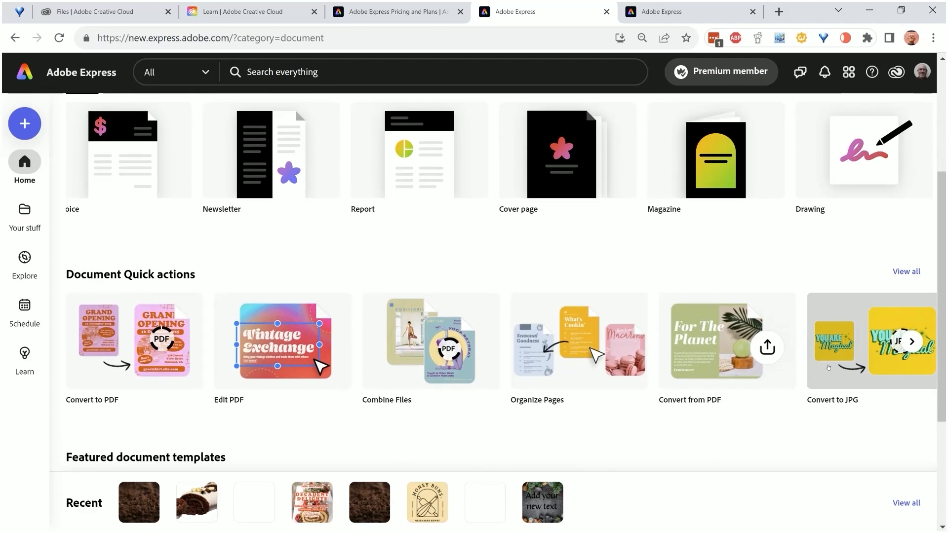
pyautogui.scroll(-2, 828, 368)
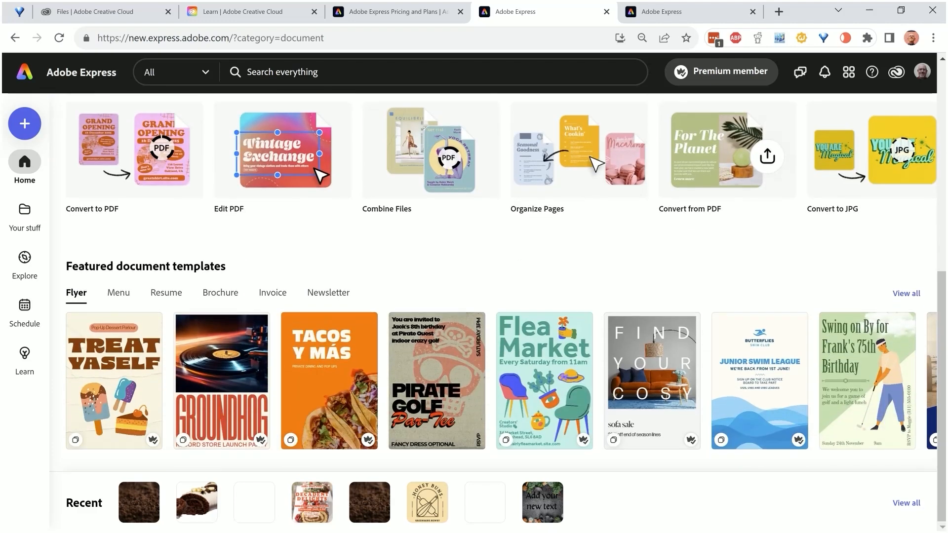
# Open the Marketing category and review its row of popular formats, from Logo and Poster through to Brochure and Infographic
pyautogui.scroll(5, 828, 366)
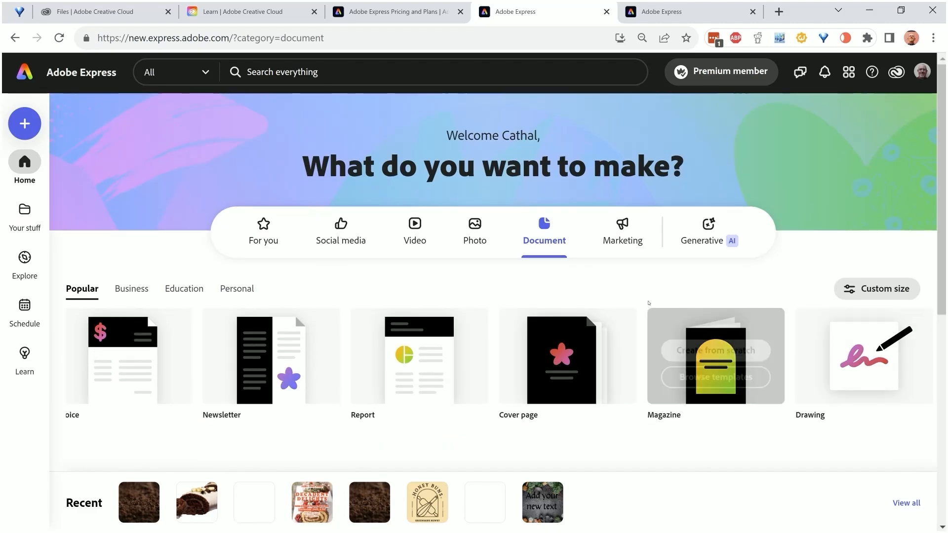
pyautogui.click(620, 227)
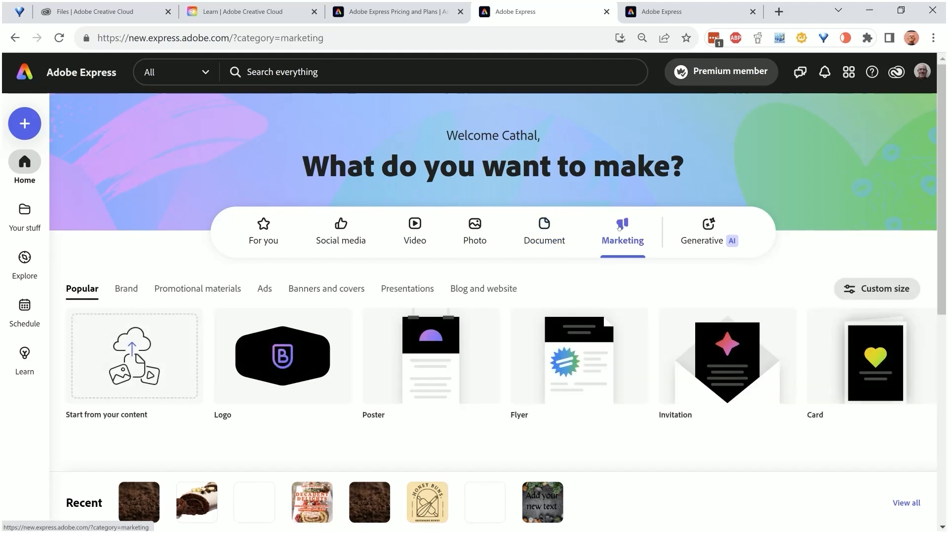
pyautogui.moveTo(275, 339)
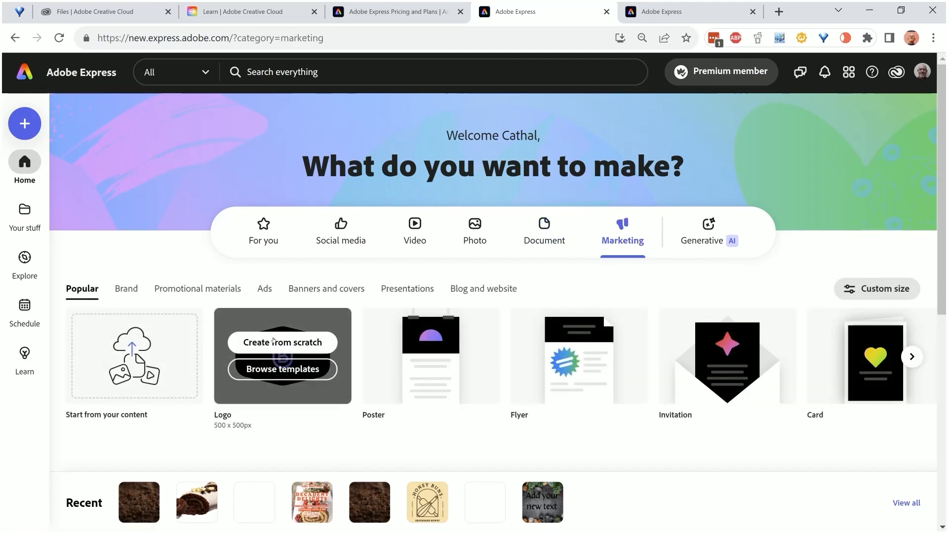
pyautogui.moveTo(453, 343)
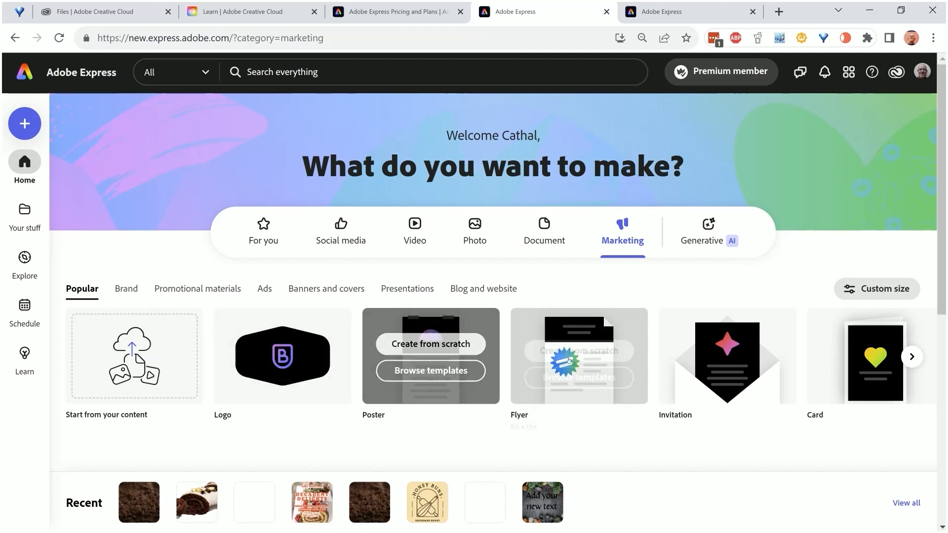
pyautogui.click(912, 357)
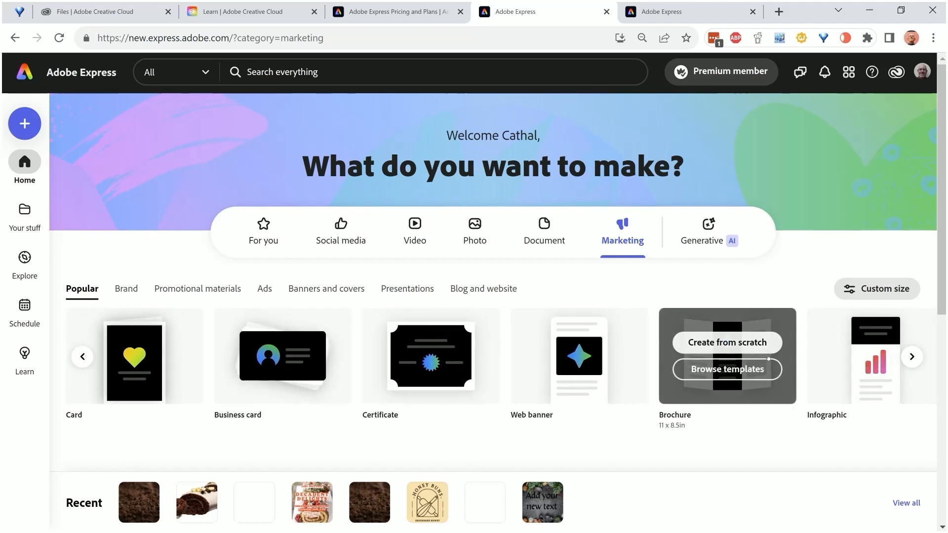
pyautogui.moveTo(551, 361)
# Browse the featured marketing templates for Poster, Flyer and Invitation
pyautogui.scroll(-2, 551, 361)
pyautogui.scroll(-3, 551, 361)
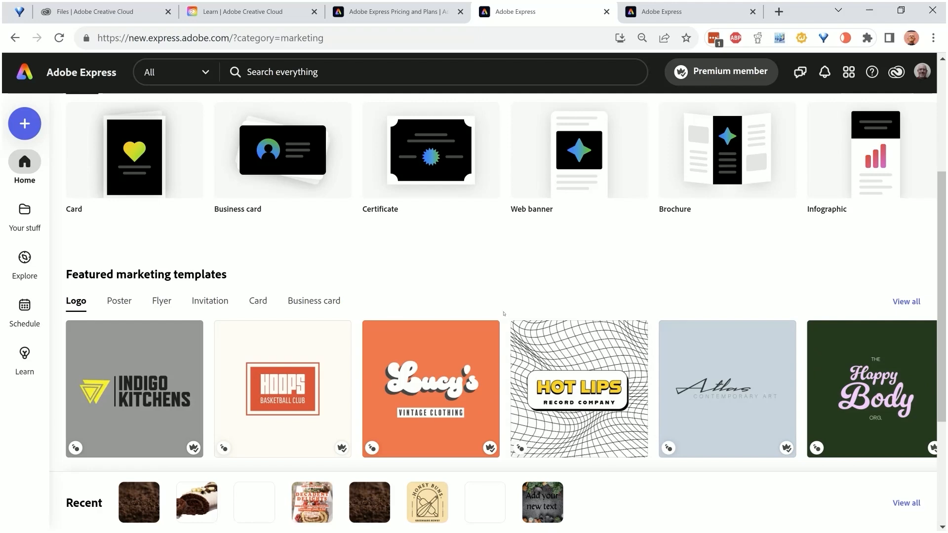
pyautogui.scroll(-3, 504, 314)
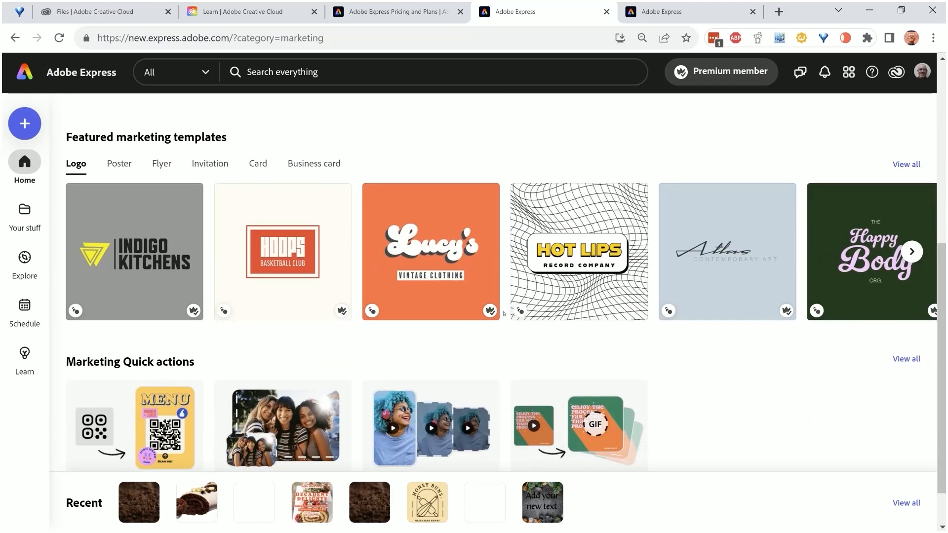
pyautogui.click(119, 164)
pyautogui.click(161, 165)
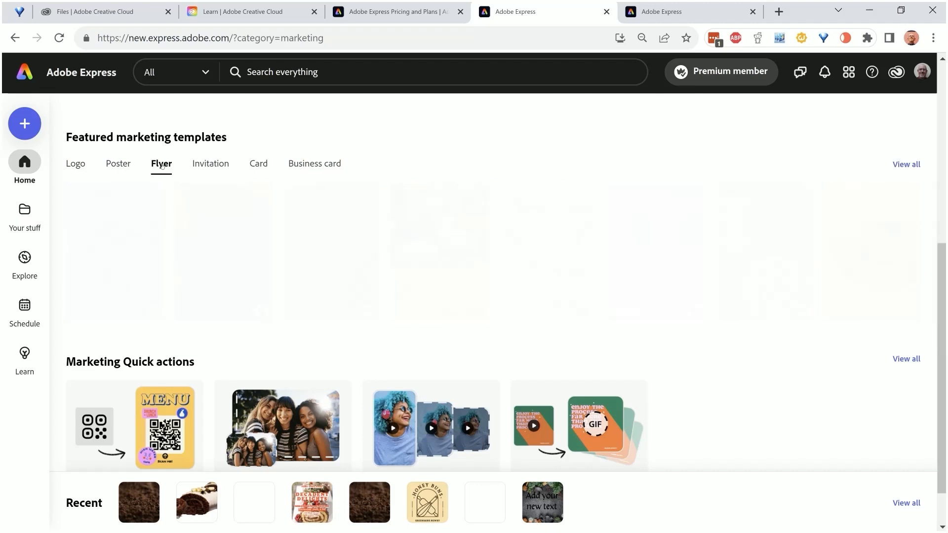
pyautogui.click(211, 164)
pyautogui.scroll(5, 212, 148)
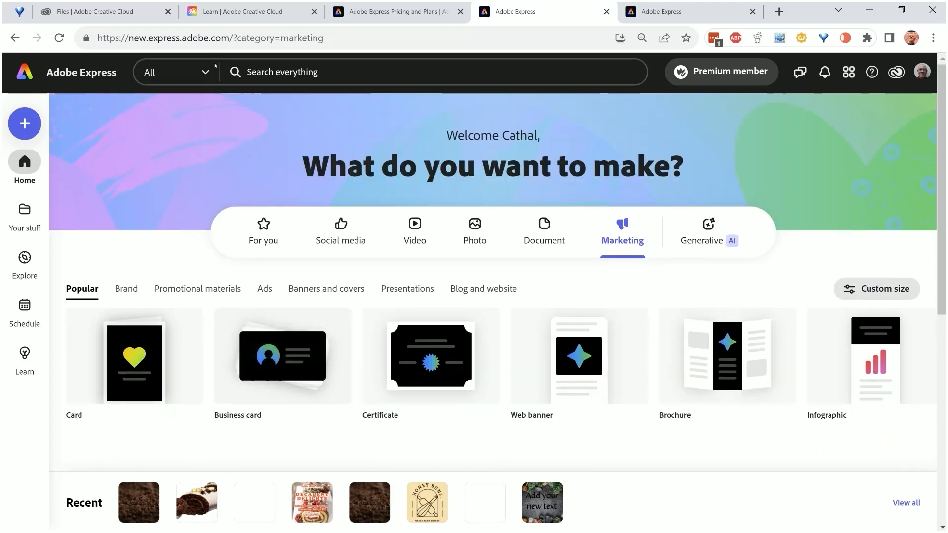
# Switch to the Creative Cloud Learn page for Adobe Express and look through its tutorial articles
pyautogui.click(261, 12)
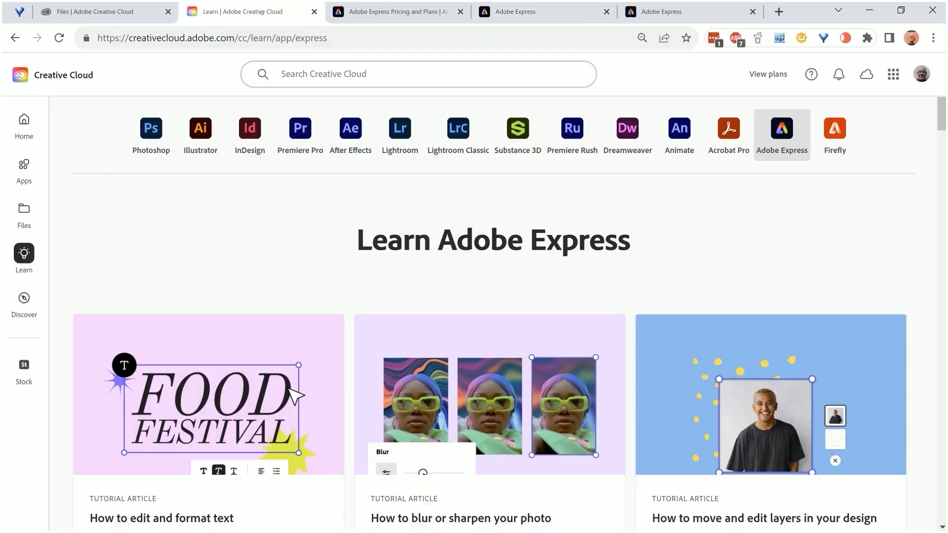
pyautogui.scroll(-5, 414, 244)
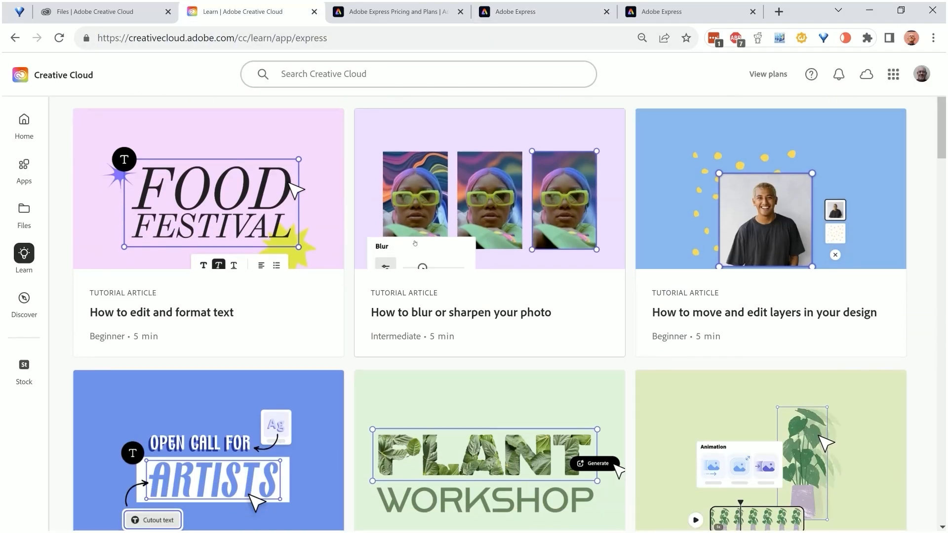
pyautogui.scroll(-10, 414, 243)
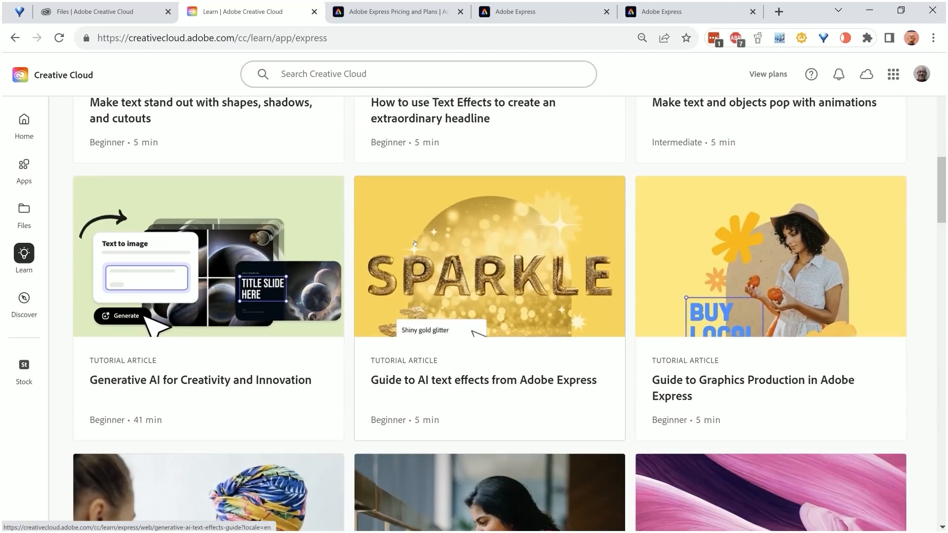
pyautogui.scroll(-7, 414, 243)
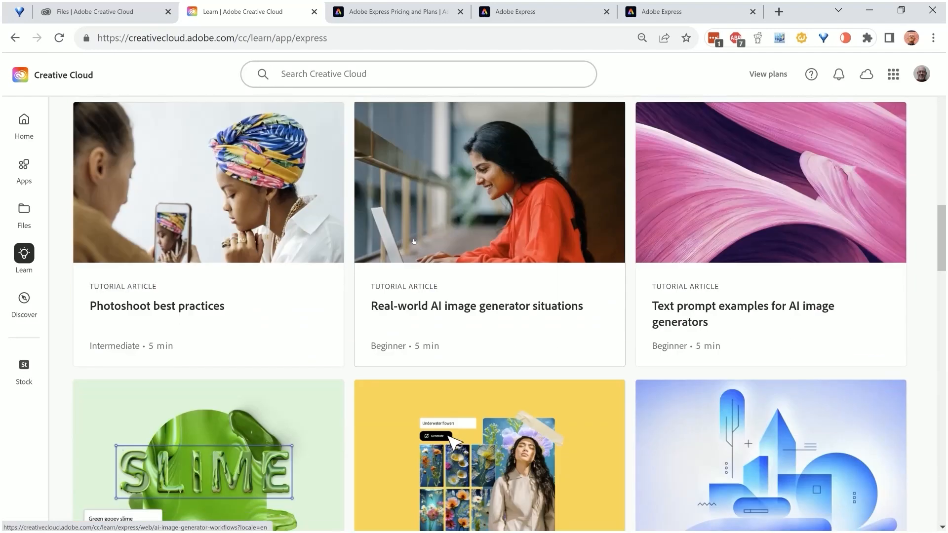
pyautogui.scroll(-8, 414, 242)
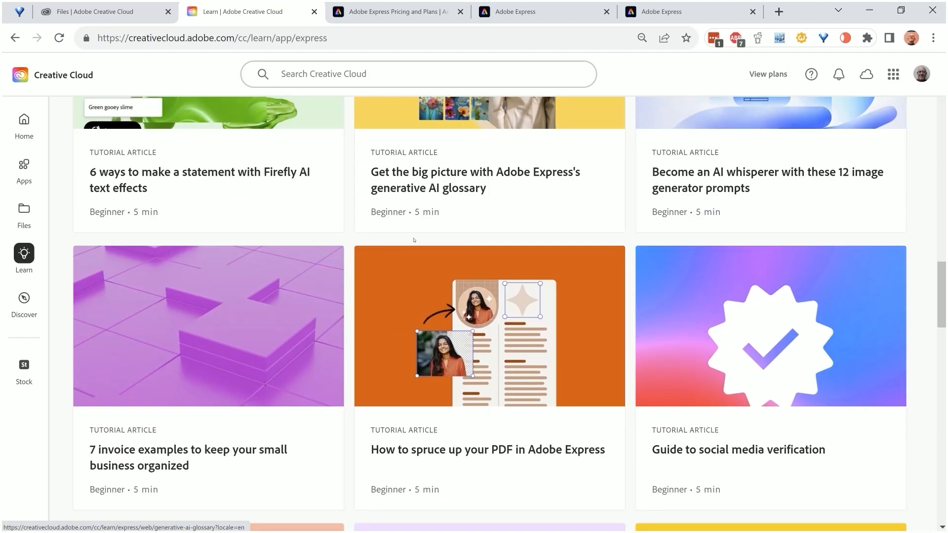
pyautogui.scroll(-7, 416, 240)
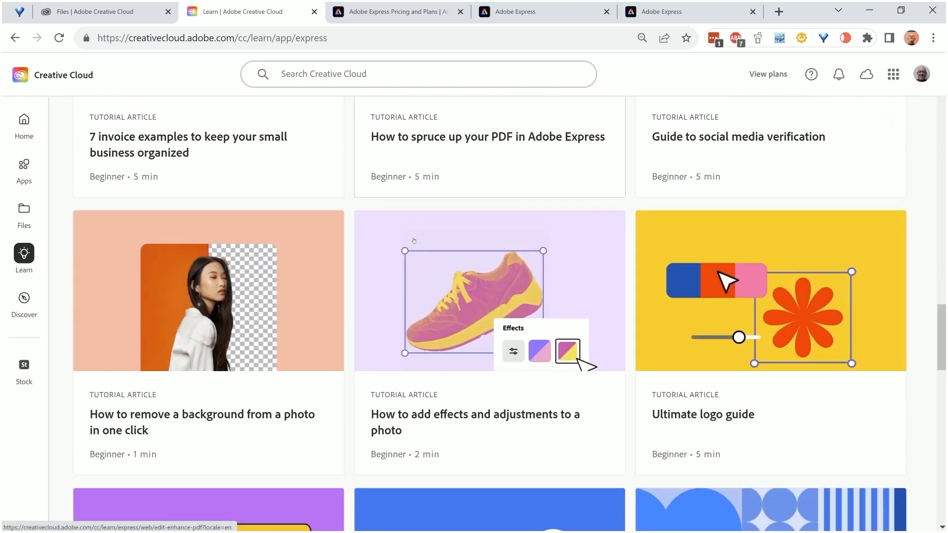
pyautogui.scroll(-1, 414, 241)
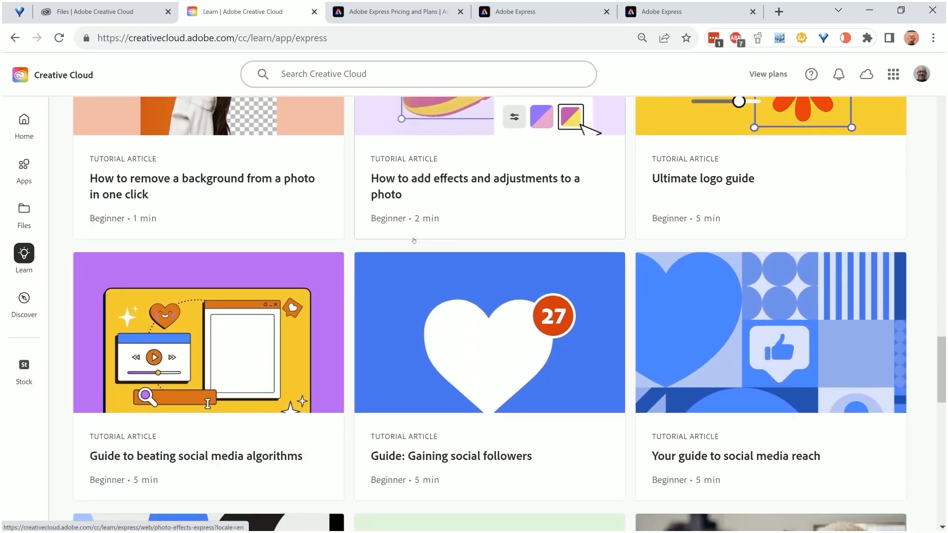
pyautogui.scroll(-2, 413, 241)
pyautogui.scroll(-4, 412, 241)
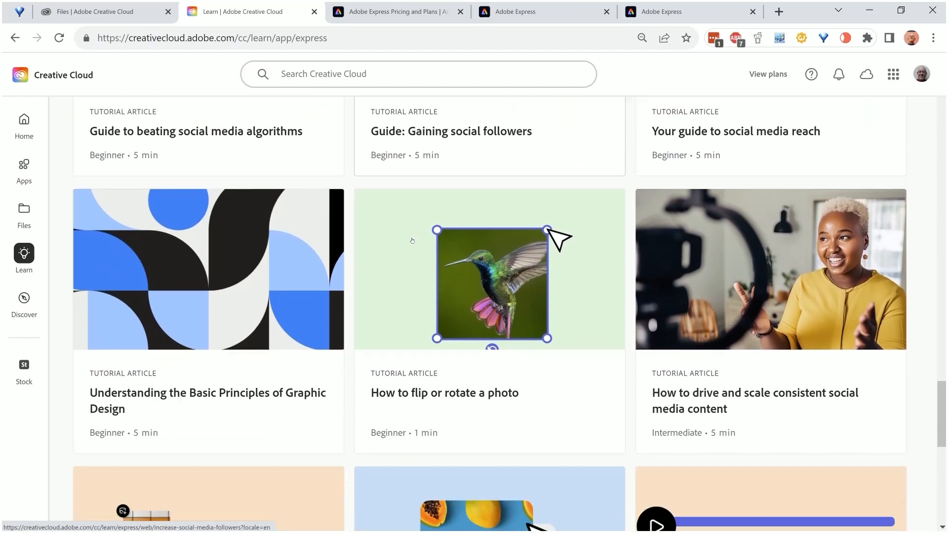
pyautogui.scroll(-2, 412, 241)
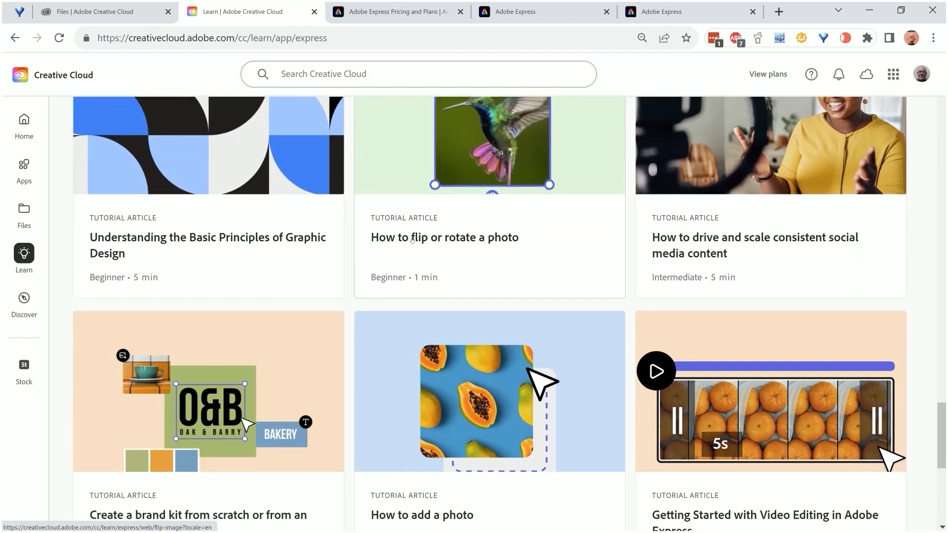
# Open the tutorial article "Understanding the Basic Principles of Graphic Design" and skim through its sections on design principles
pyautogui.click(246, 190)
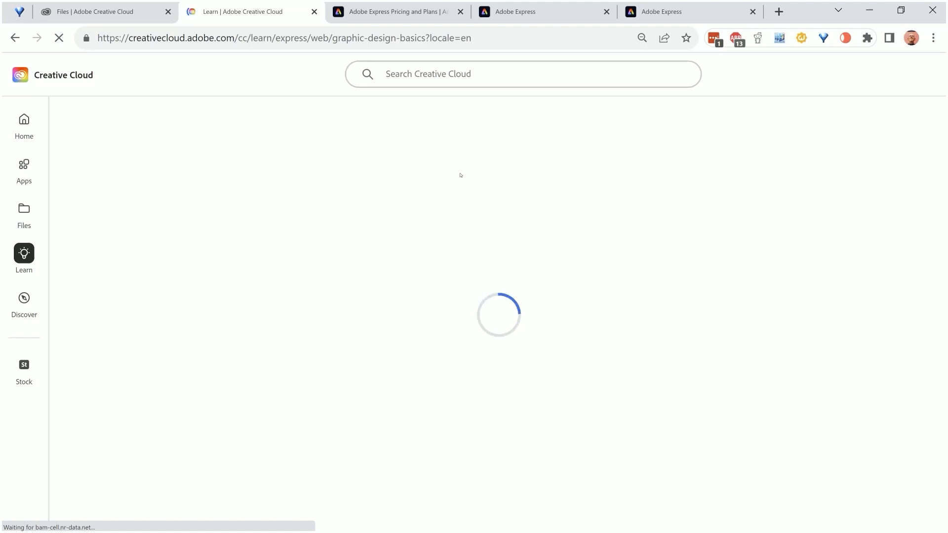
pyautogui.scroll(-1, 461, 175)
pyautogui.scroll(1, 461, 175)
pyautogui.scroll(-1, 460, 176)
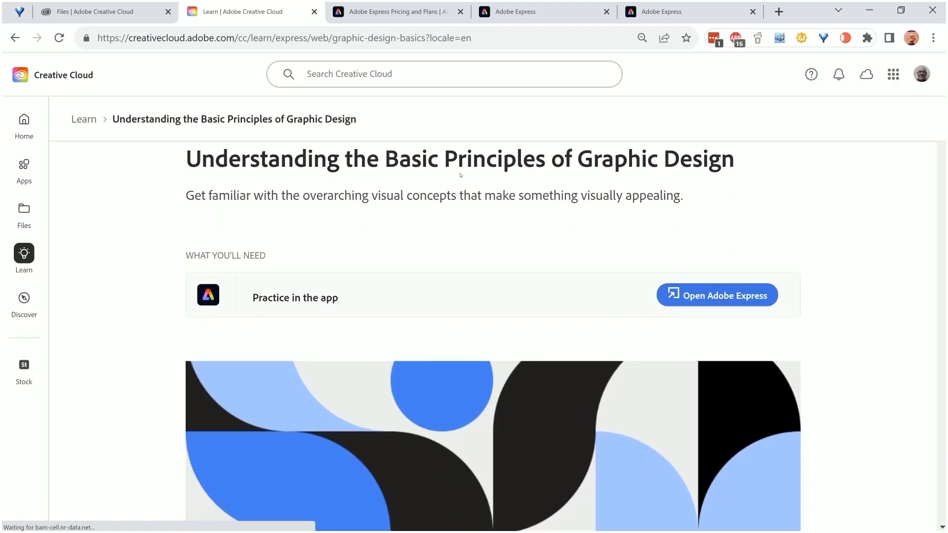
pyautogui.scroll(-14, 460, 176)
pyautogui.scroll(-20, 460, 175)
pyautogui.scroll(-15, 461, 176)
pyautogui.scroll(-15, 461, 175)
pyautogui.scroll(-15, 460, 175)
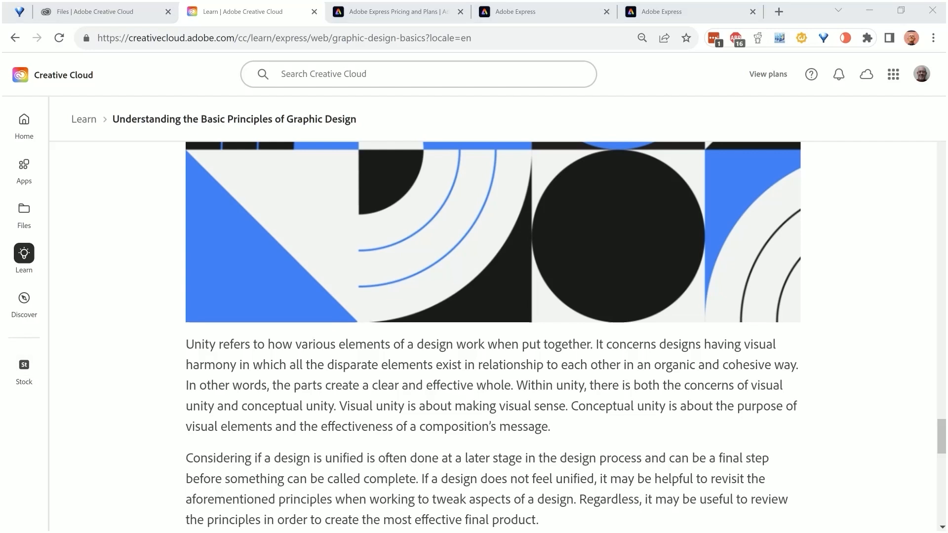
pyautogui.scroll(-4, 493, 334)
pyautogui.scroll(10, 223, 180)
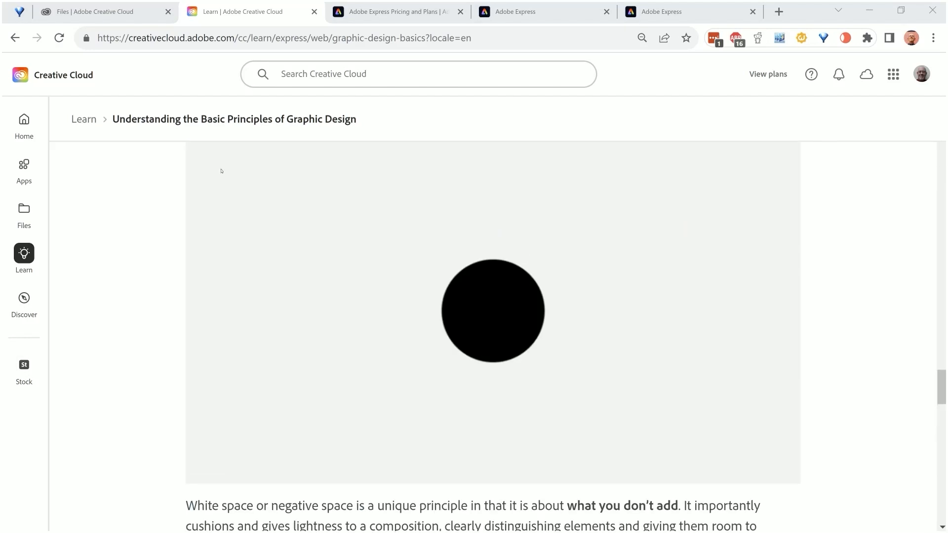
# Return to the list of Adobe Express tutorials on the Learn page and browse further through its articles
pyautogui.click(15, 37)
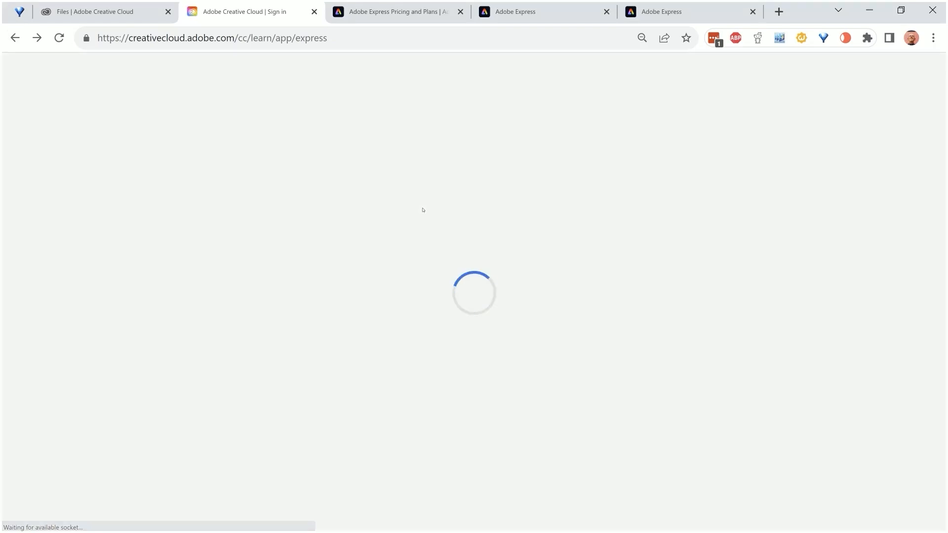
pyautogui.scroll(-13, 424, 209)
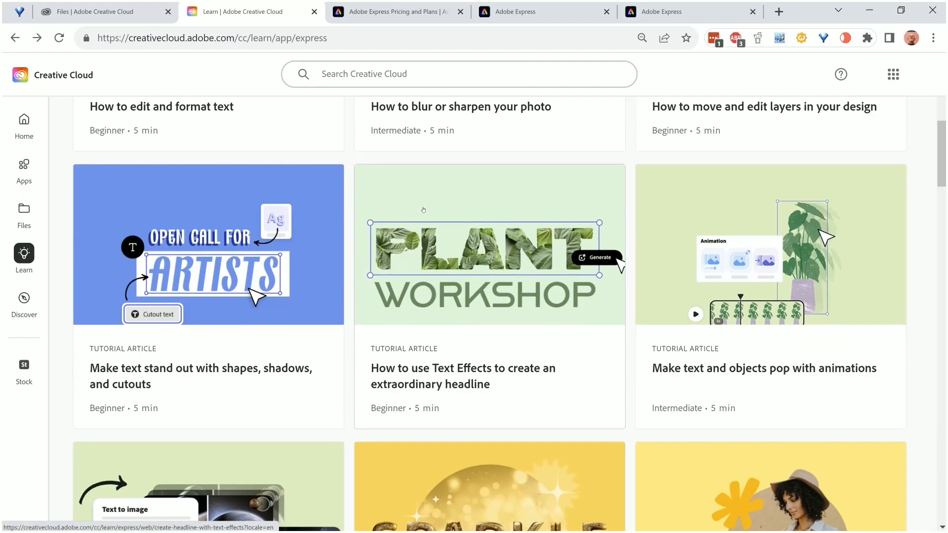
pyautogui.scroll(-11, 423, 210)
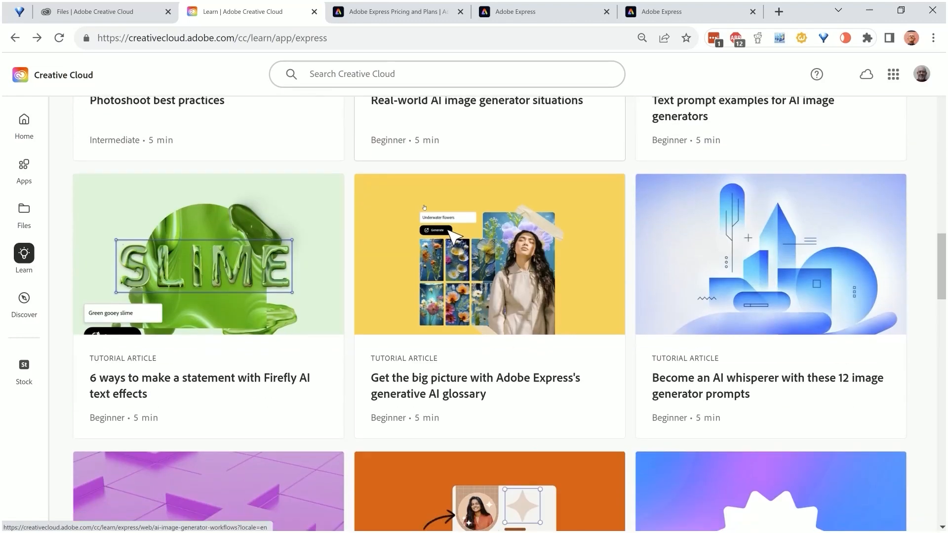
pyautogui.scroll(-12, 286, 182)
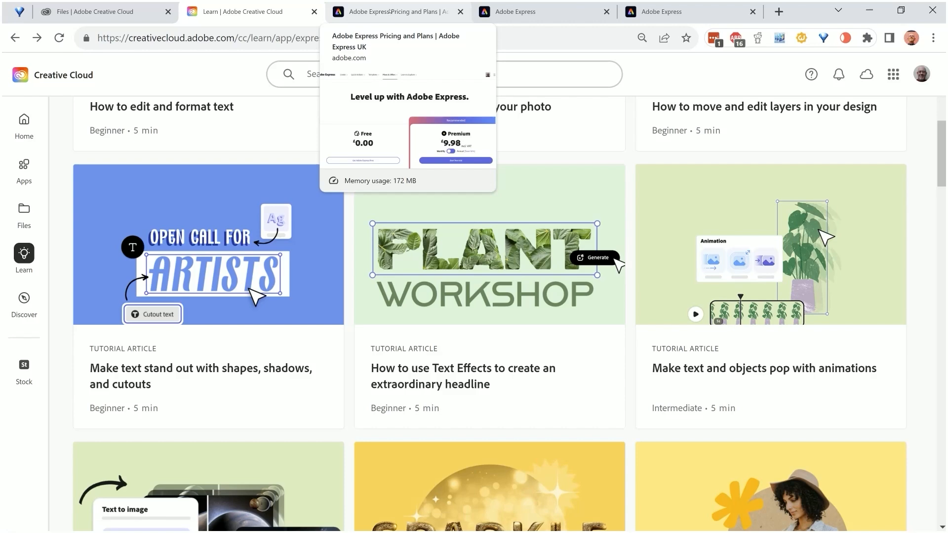
# Switch to the Adobe Express Pricing and Plans page and read through the features included in the Free plan
pyautogui.click(389, 12)
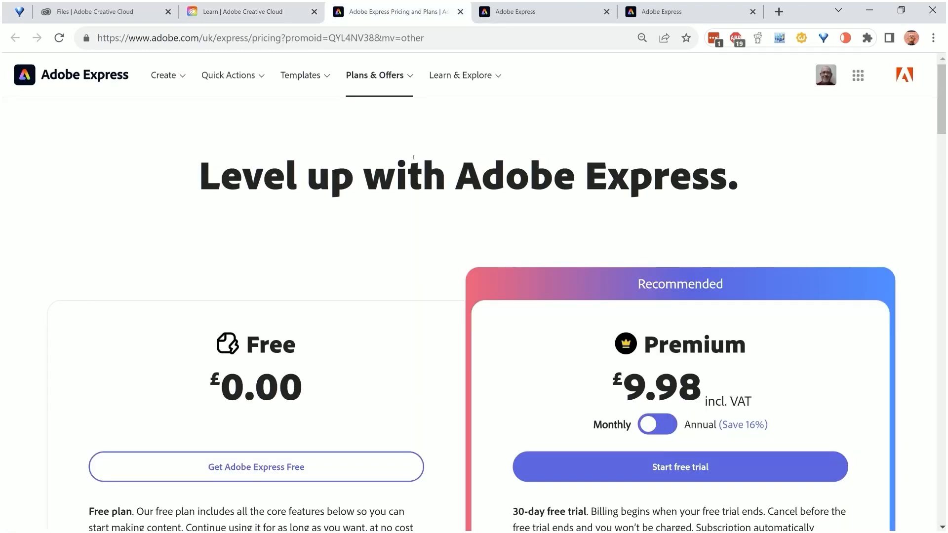
pyautogui.scroll(-1, 413, 157)
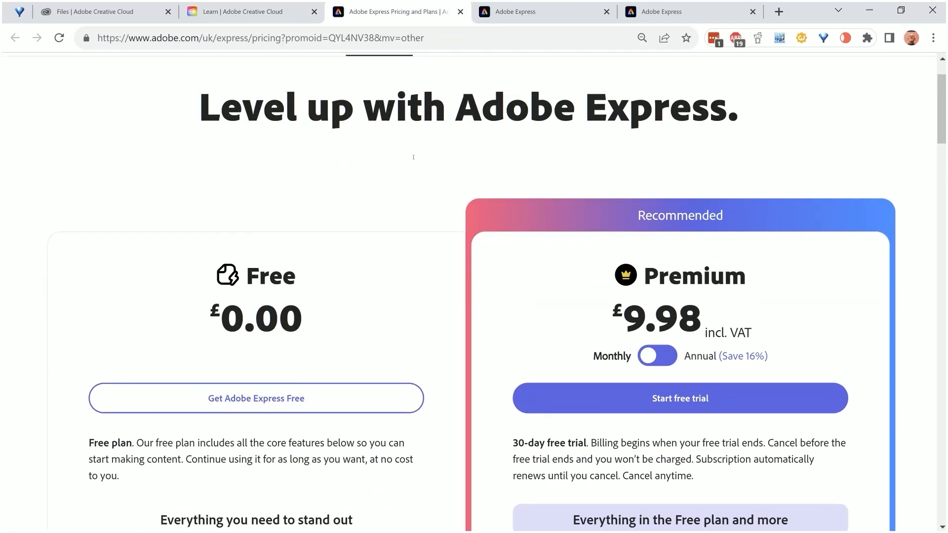
pyautogui.scroll(-1, 353, 191)
pyautogui.scroll(-1, 354, 187)
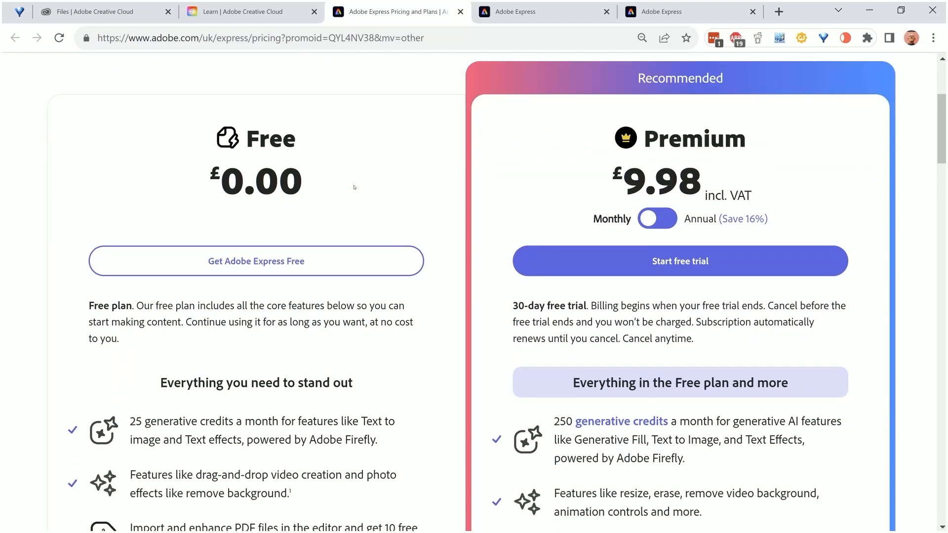
pyautogui.scroll(-1, 354, 187)
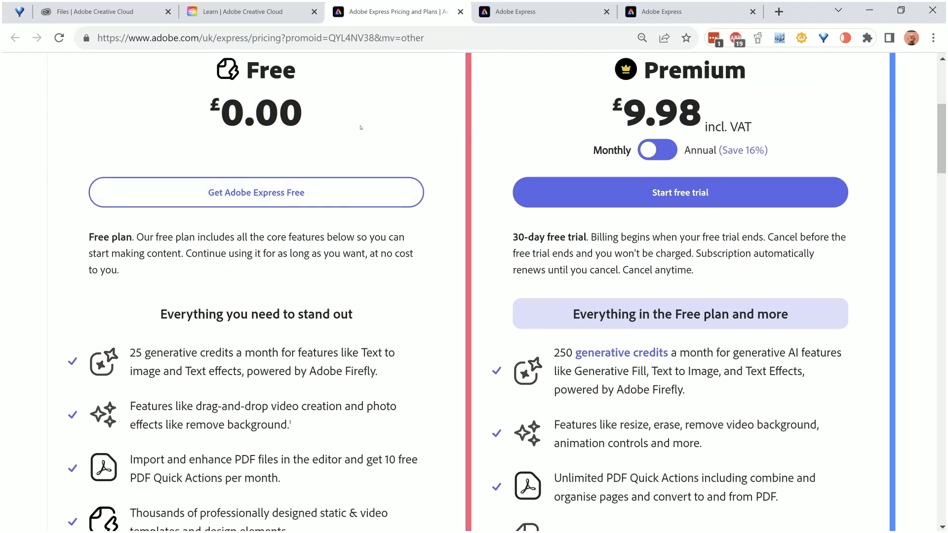
pyautogui.scroll(-1, 404, 145)
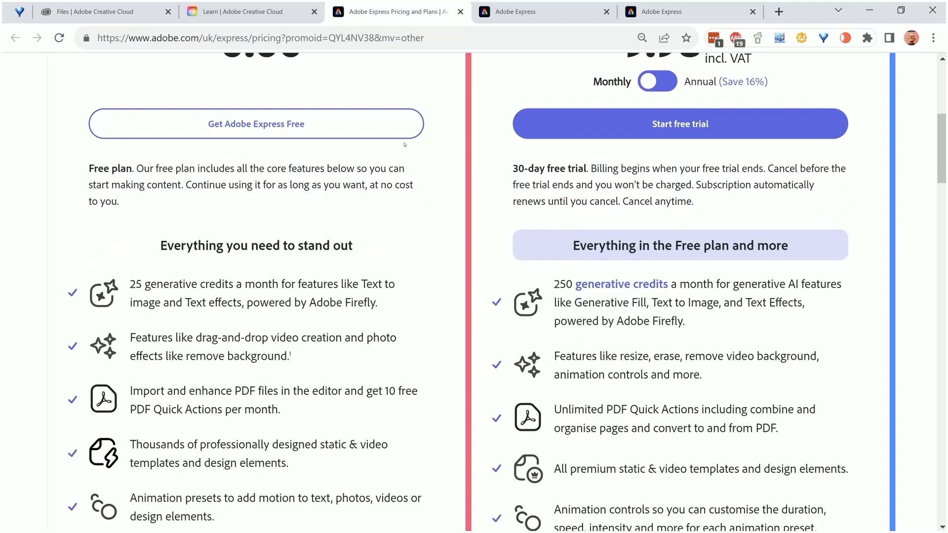
pyautogui.scroll(-1, 405, 144)
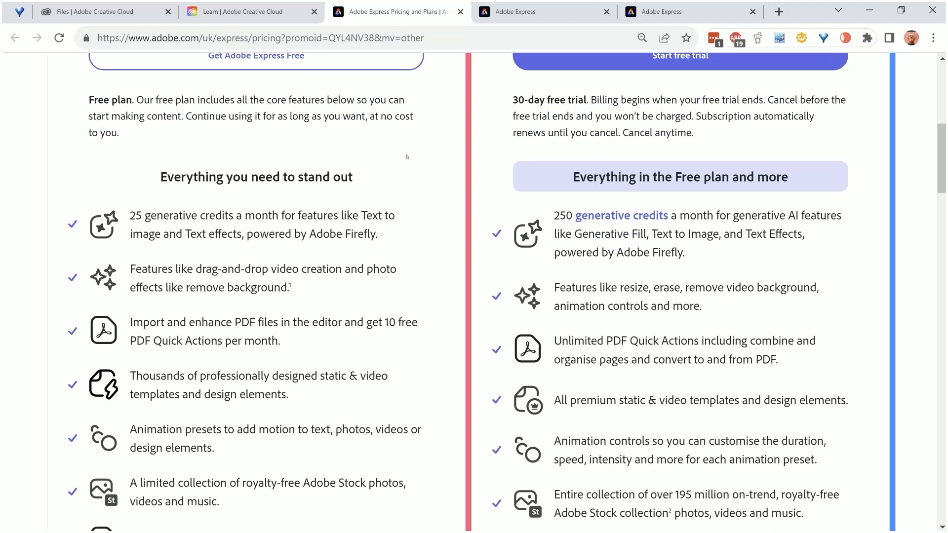
pyautogui.scroll(-1, 407, 157)
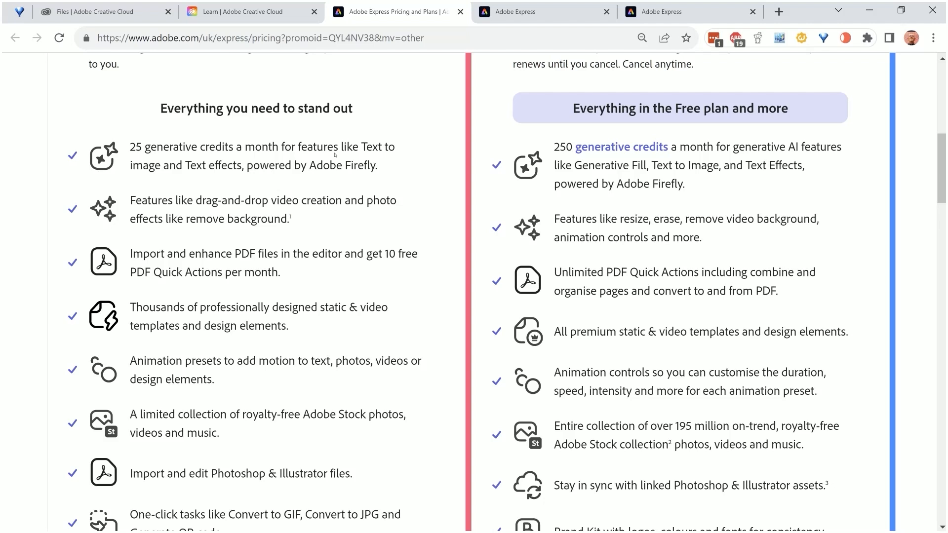
pyautogui.scroll(-1, 335, 155)
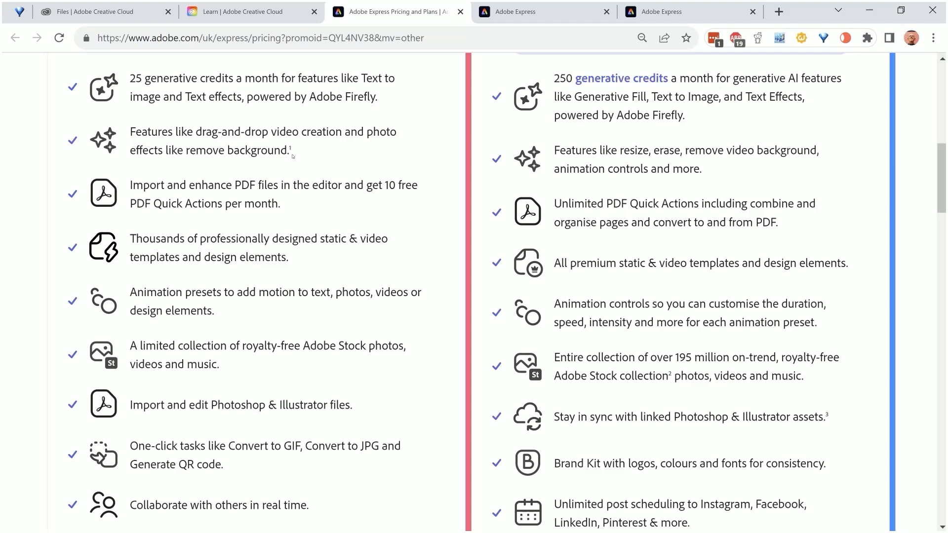
pyautogui.scroll(-1, 293, 156)
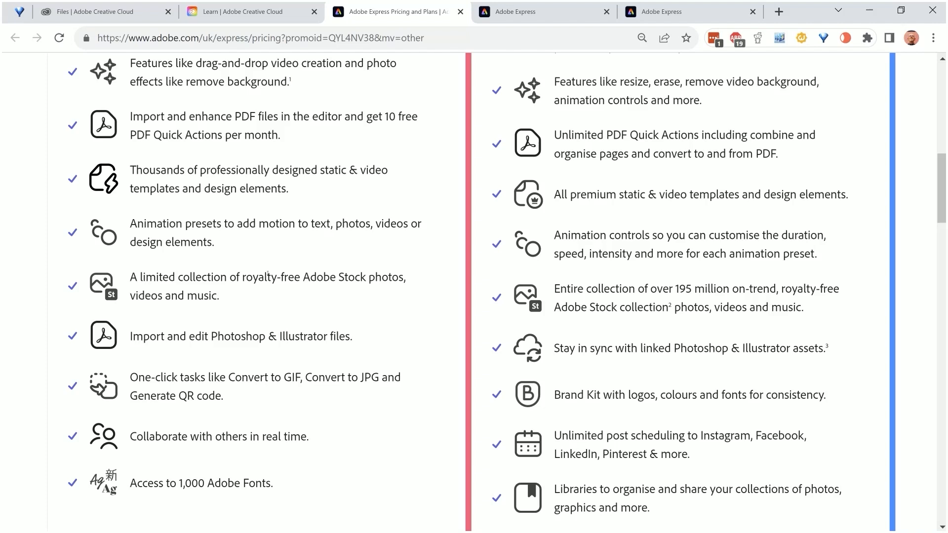
pyautogui.scroll(-1, 267, 274)
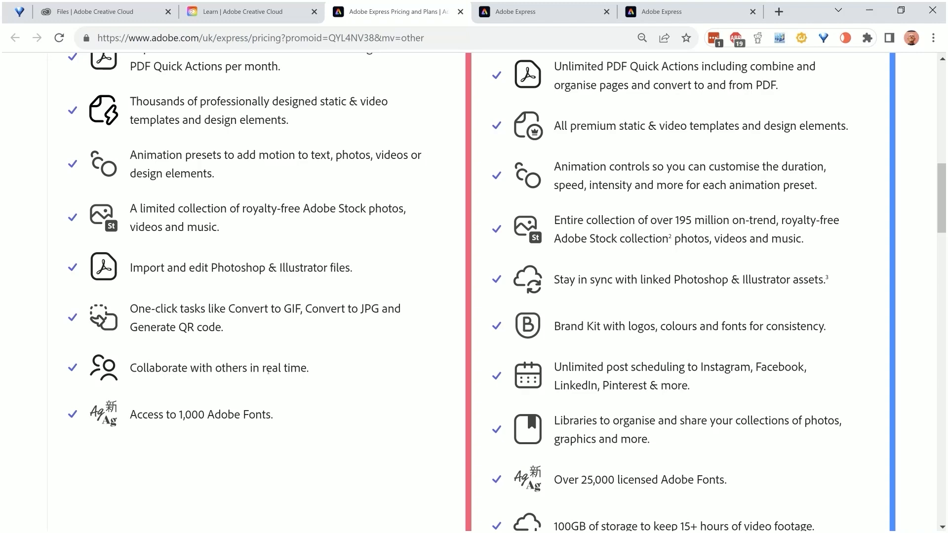
# Review the Premium plan's feature list on the pricing page, from generative credits through to fonts and storage
pyautogui.scroll(5, 268, 371)
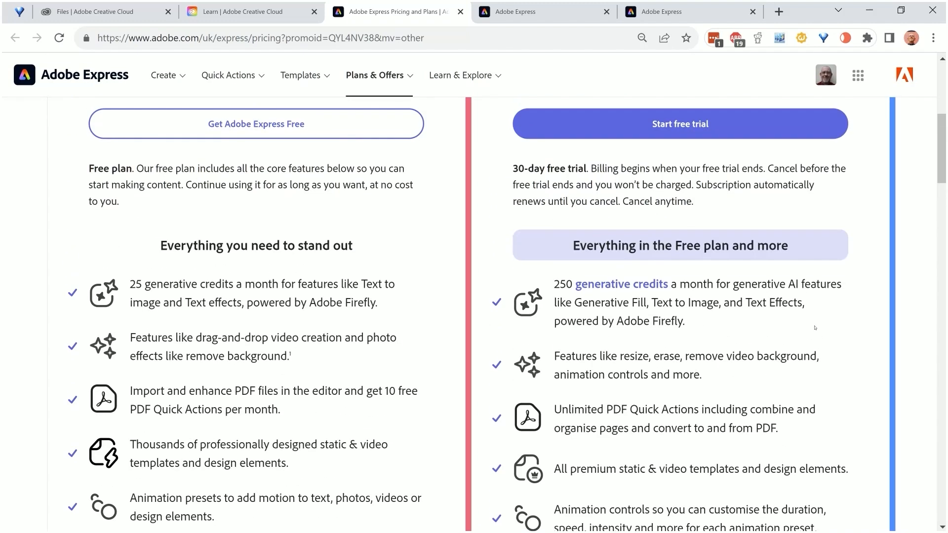
pyautogui.scroll(-1, 815, 329)
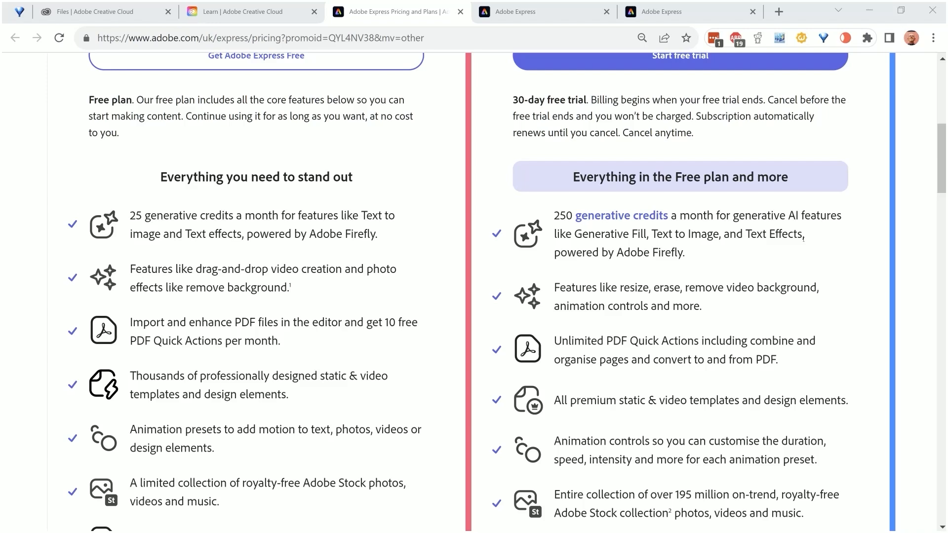
pyautogui.scroll(-1, 804, 240)
pyautogui.scroll(3, 803, 242)
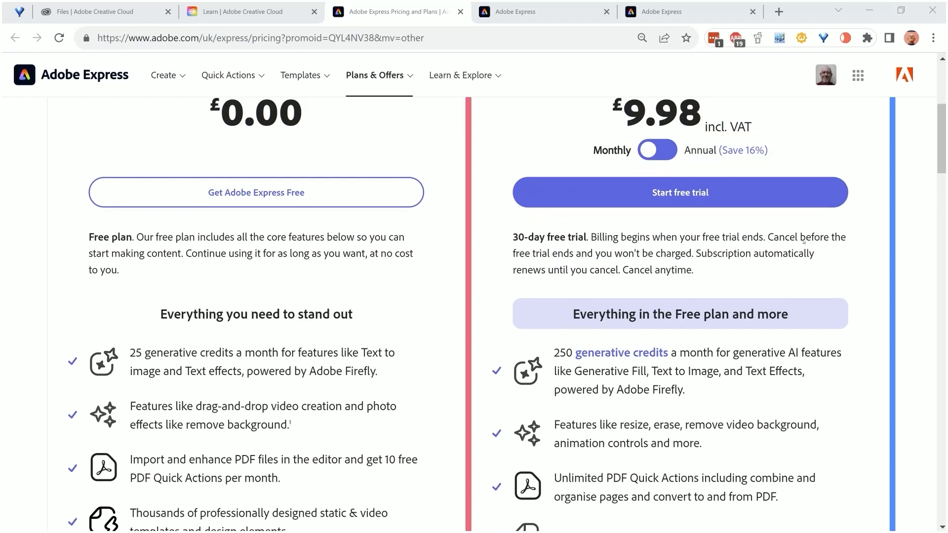
pyautogui.scroll(-2, 803, 241)
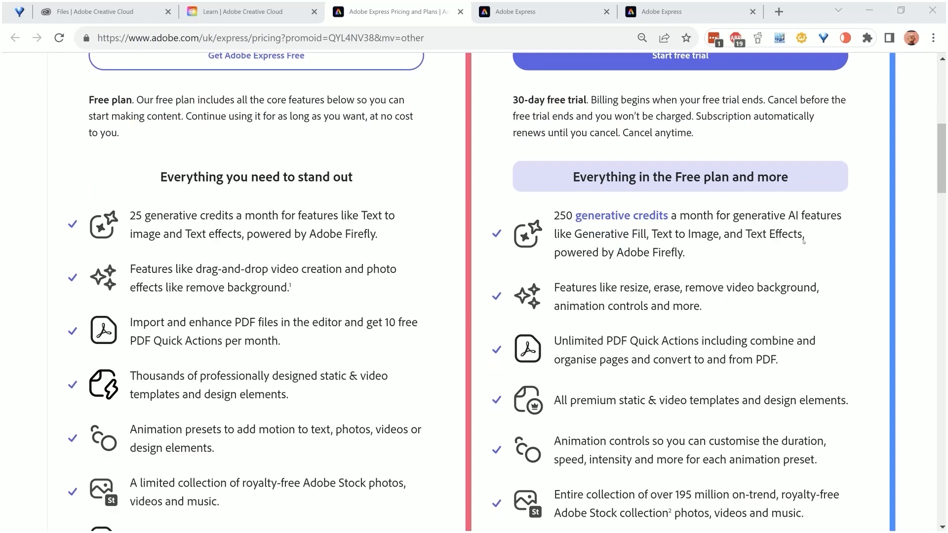
pyautogui.scroll(-2, 804, 241)
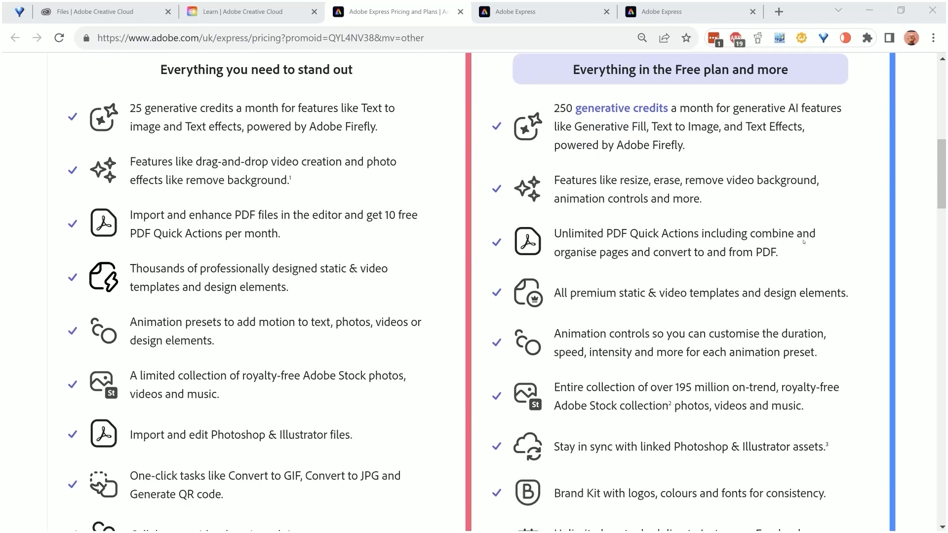
pyautogui.scroll(-2, 803, 242)
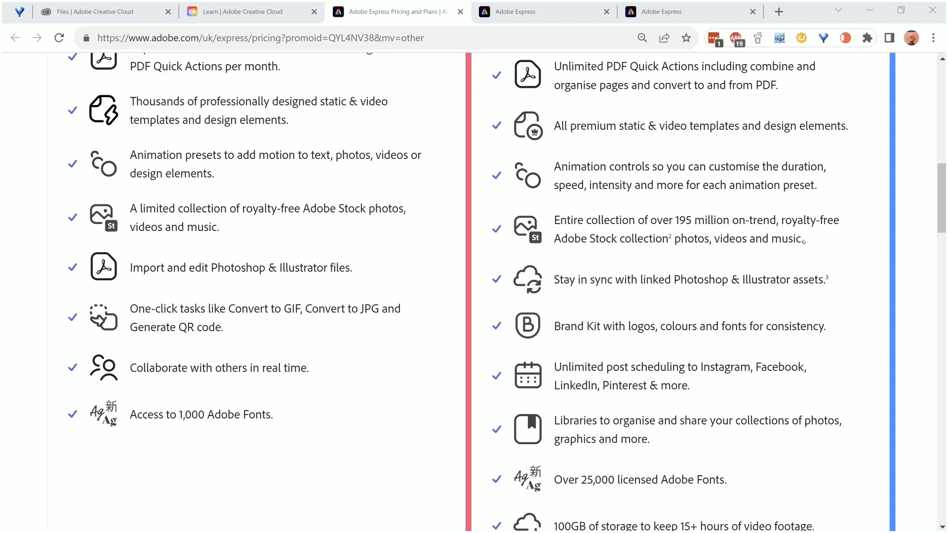
pyautogui.scroll(-1, 804, 241)
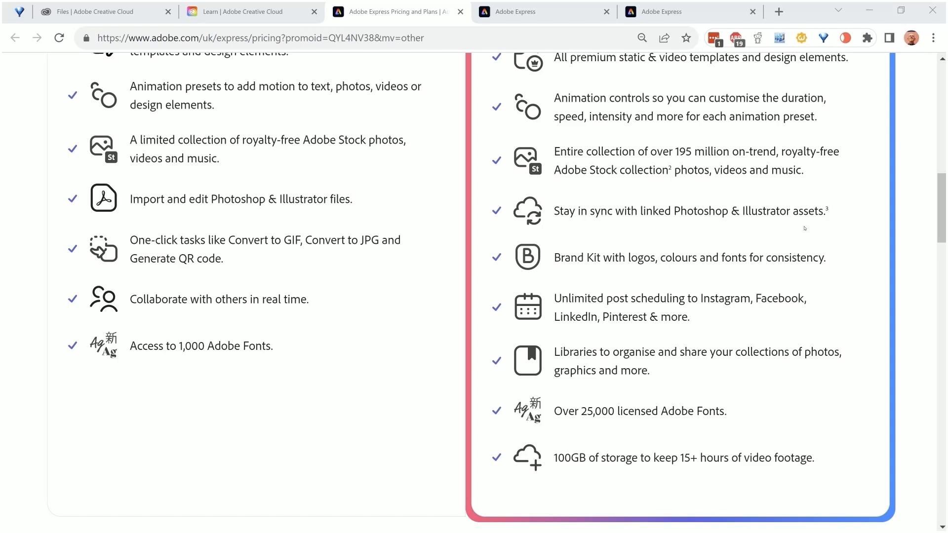
pyautogui.scroll(-1, 804, 228)
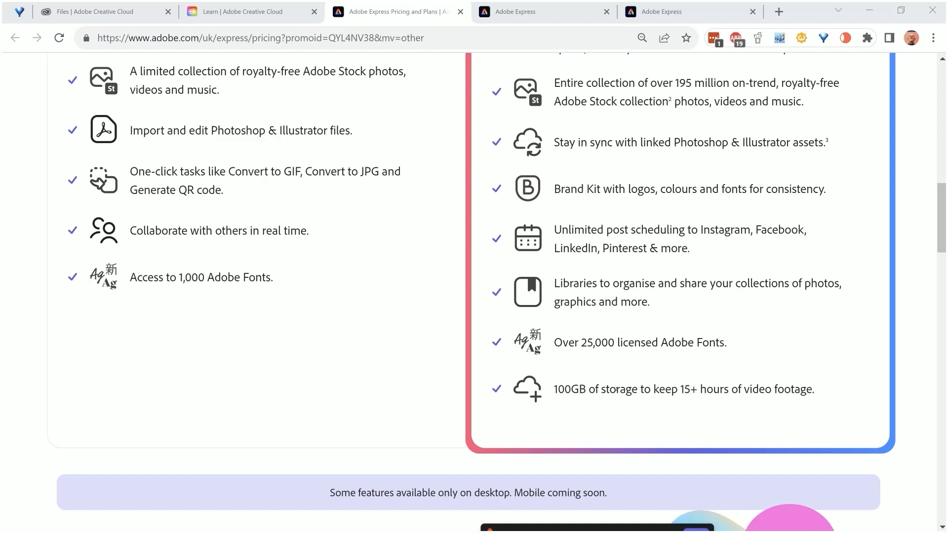
pyautogui.scroll(-1, 616, 390)
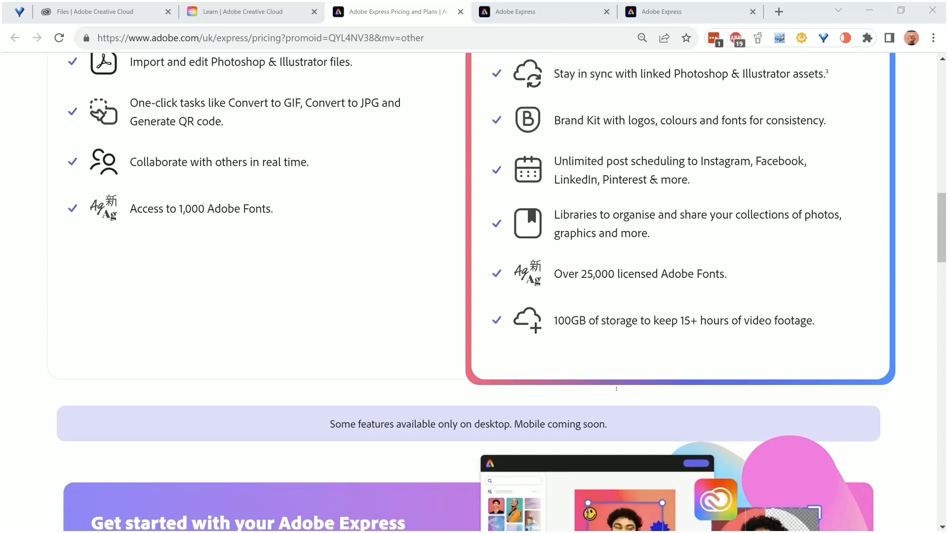
# Go back to the plan prices and compare the Free and Premium features once more down to the end of both lists
pyautogui.scroll(10, 620, 378)
pyautogui.scroll(4, 623, 366)
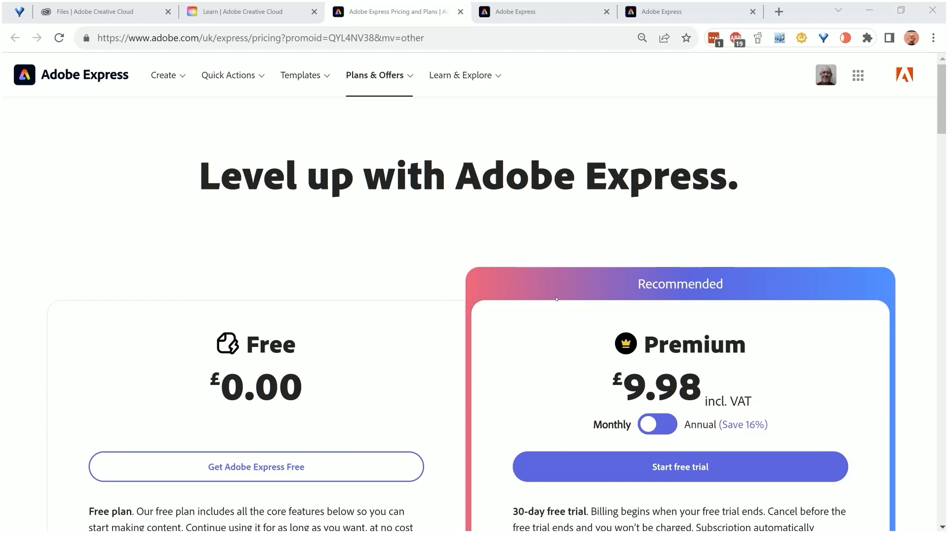
pyautogui.scroll(-4, 559, 263)
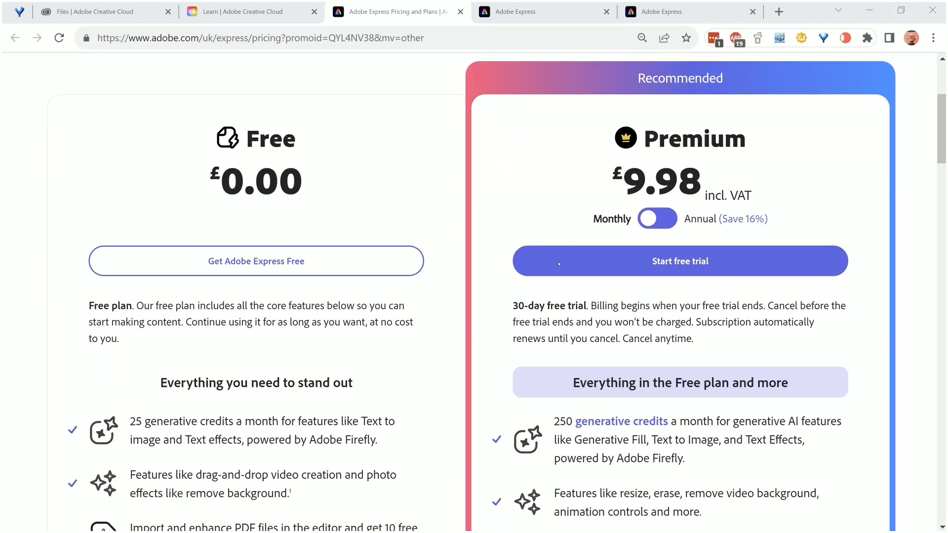
pyautogui.scroll(-5, 558, 265)
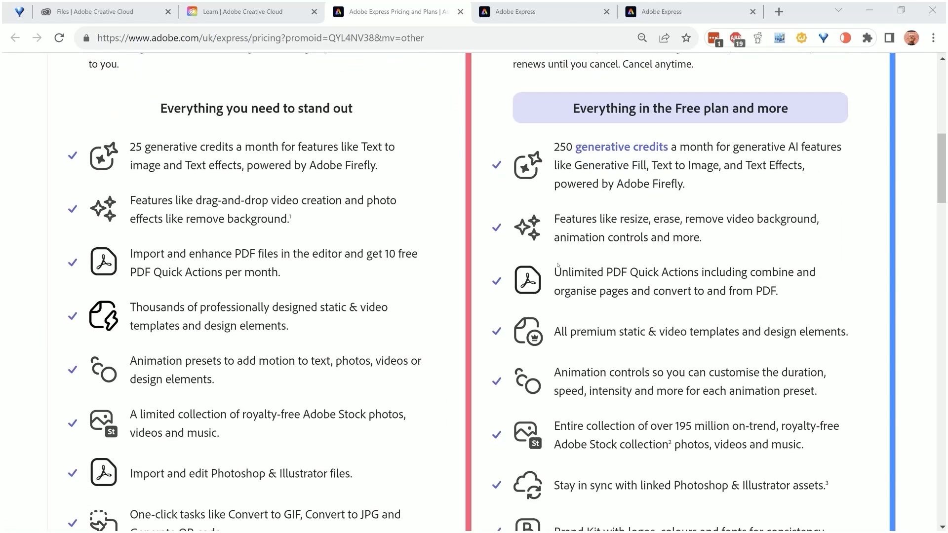
pyautogui.scroll(-1, 558, 265)
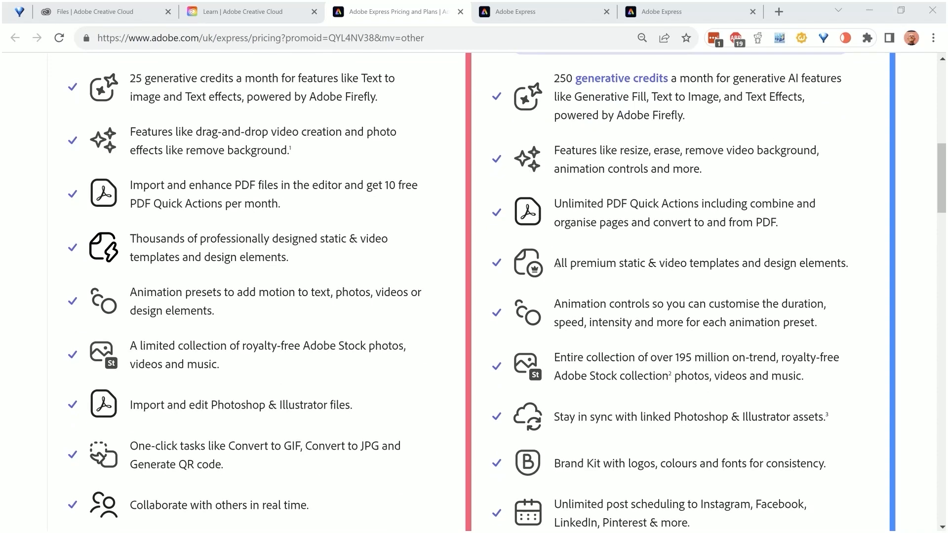
pyautogui.scroll(-1, 558, 265)
pyautogui.scroll(-1, 558, 265)
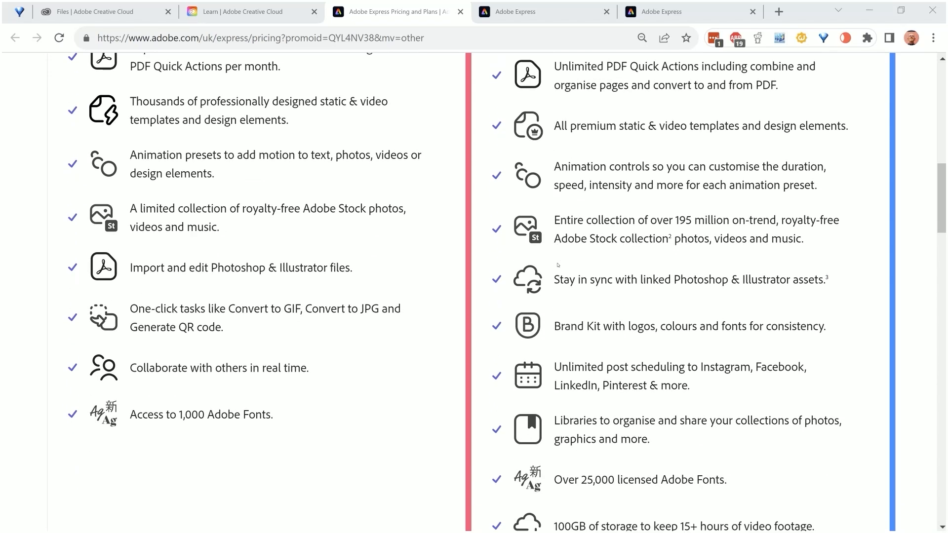
pyautogui.scroll(-2, 558, 266)
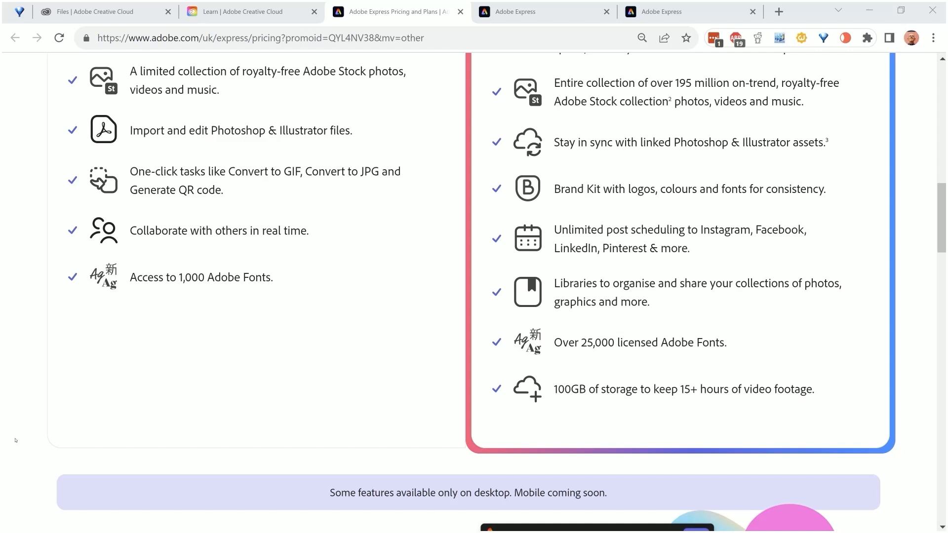
# Switch to the Adobe Express home page, start a new Logo design and search its templates for "bakery"
pyautogui.hotkey('ctrl', 'Tab')
pyautogui.click(282, 370)
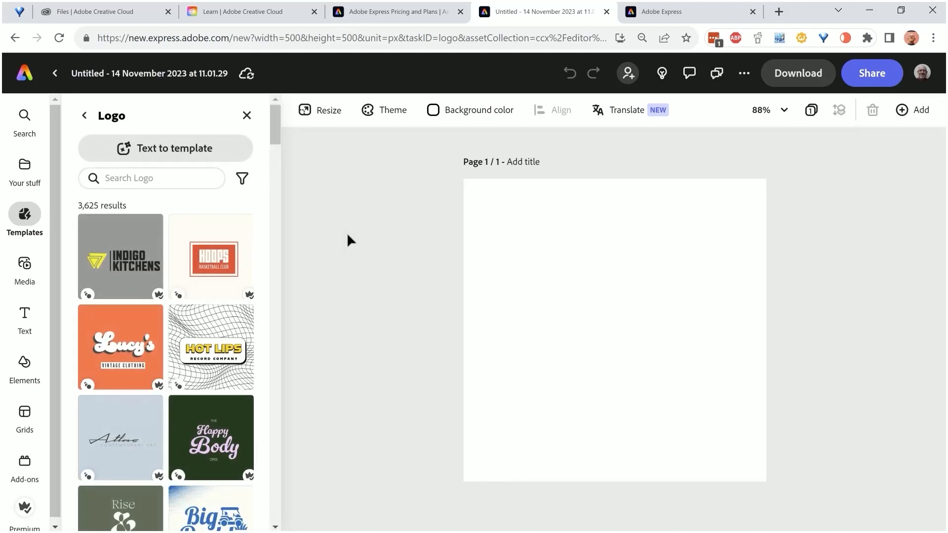
pyautogui.click(152, 177)
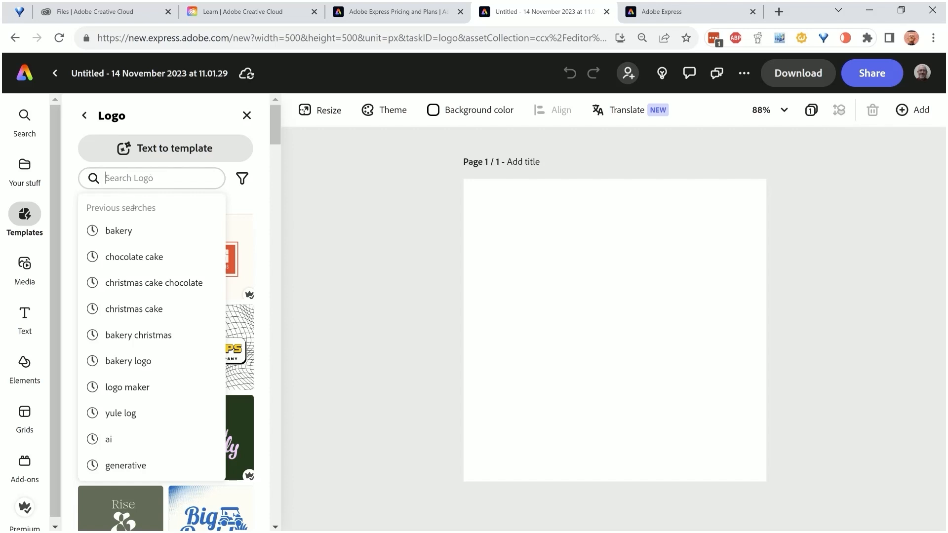
pyautogui.click(131, 230)
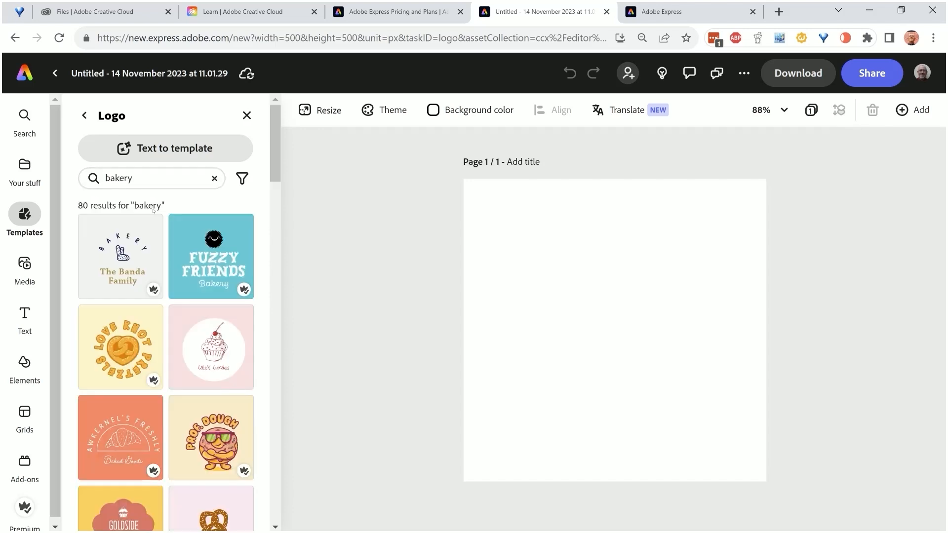
# Browse the bakery logo templates and load the Rojas Traditional Bakery design with the crossed whisk and rolling pin
pyautogui.scroll(-8, 154, 209)
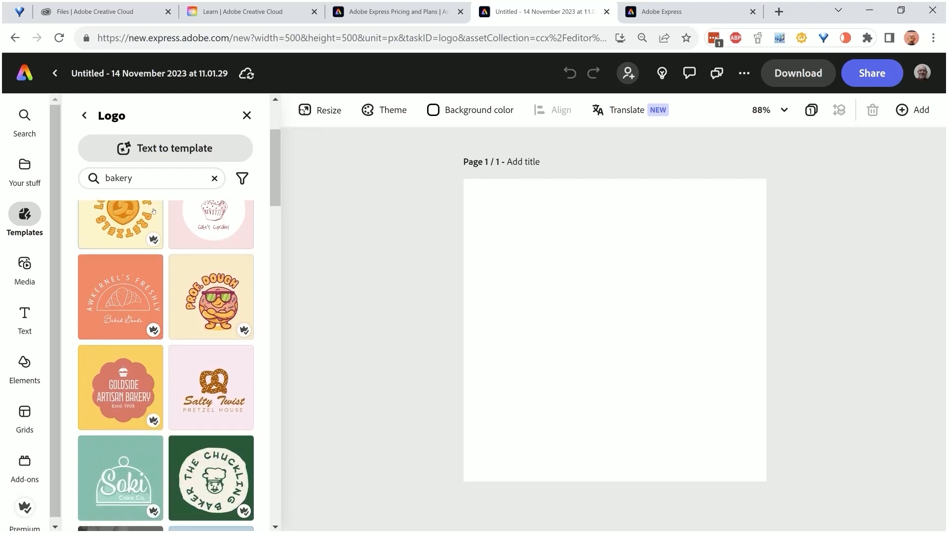
pyautogui.scroll(-6, 153, 211)
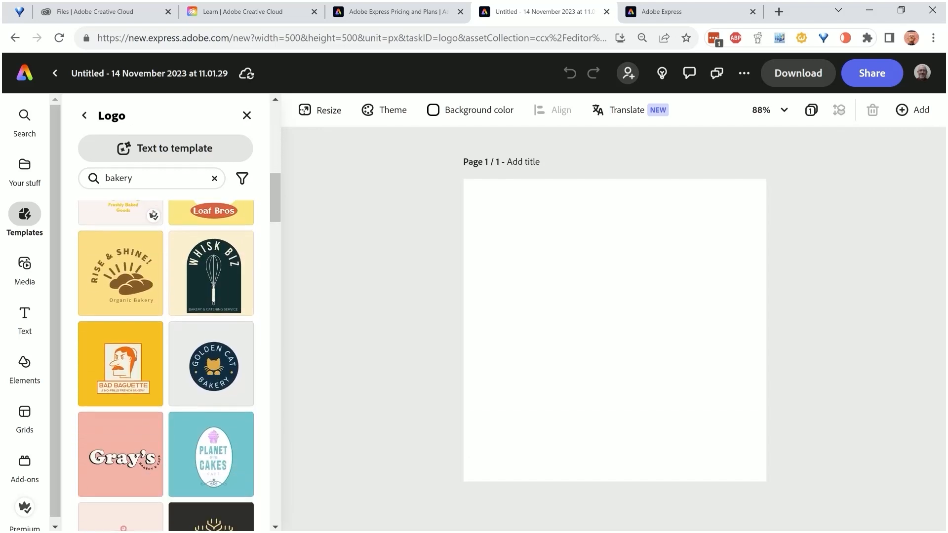
pyautogui.scroll(-5, 154, 213)
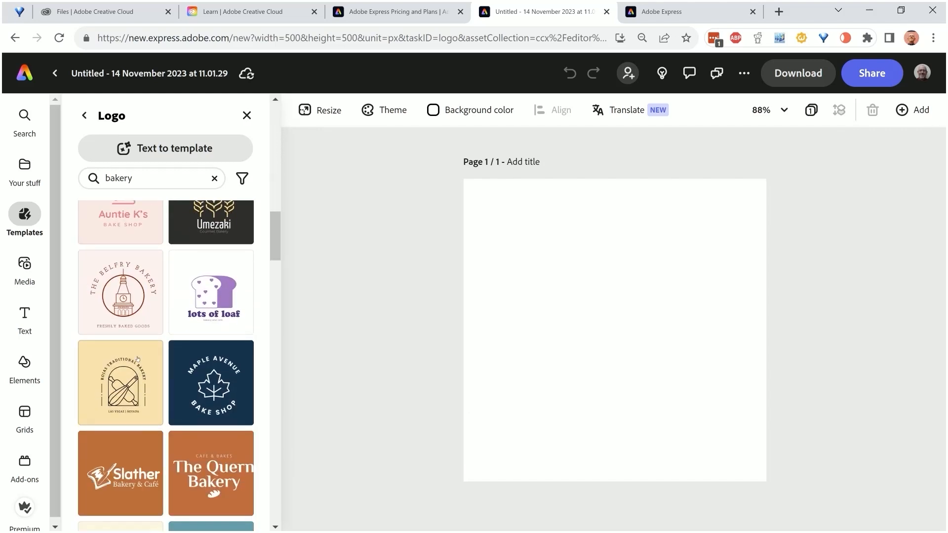
pyautogui.click(123, 375)
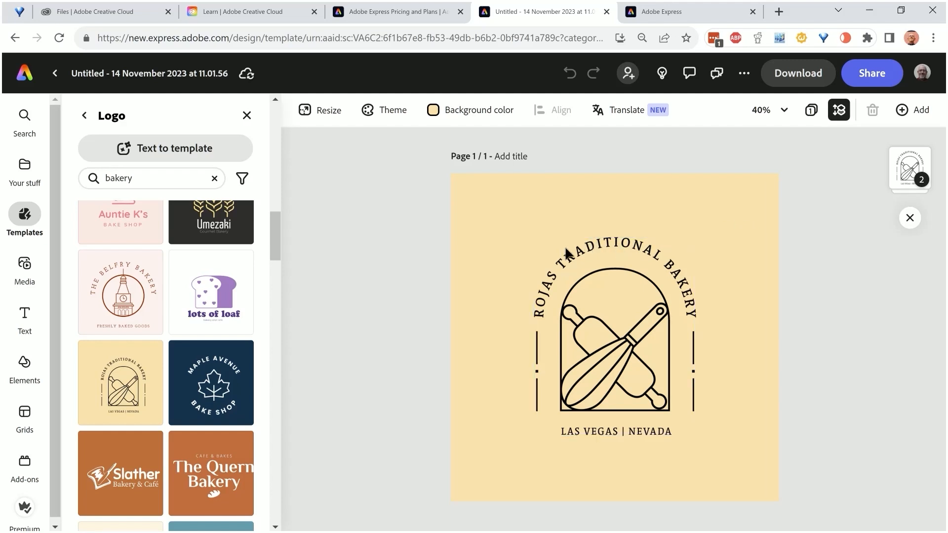
# Enlarge the whole logo group in both diagonal directions until it nearly fills the cream background
pyautogui.click(583, 258)
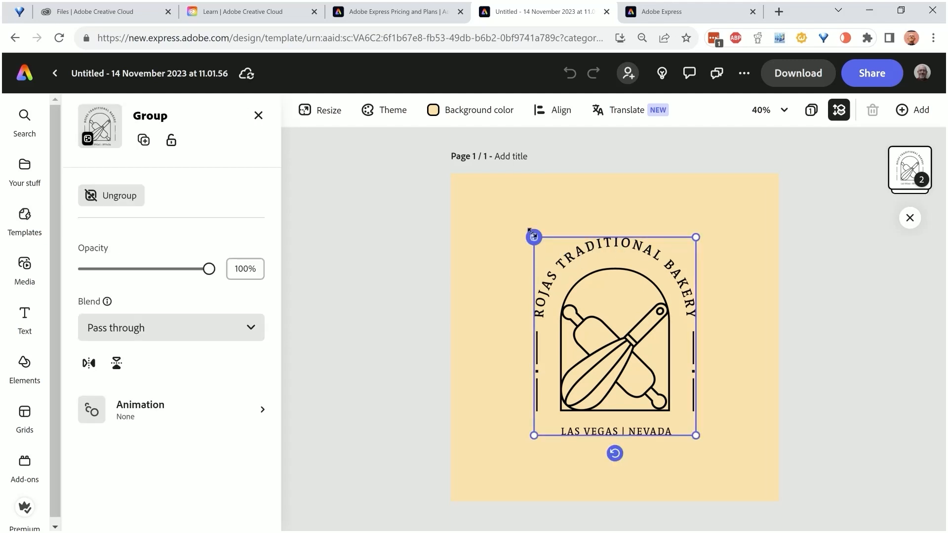
pyautogui.moveTo(532, 234); pyautogui.dragTo(491, 186)
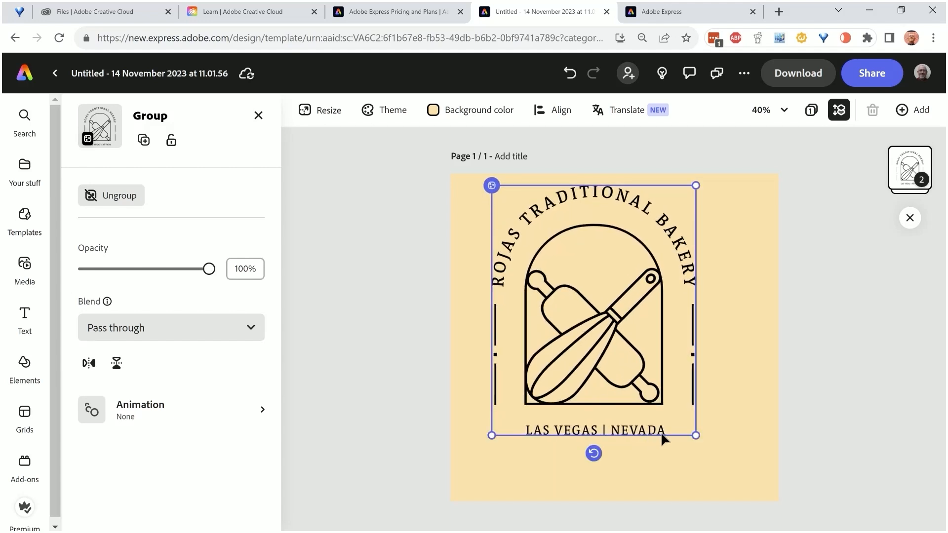
pyautogui.moveTo(693, 437); pyautogui.dragTo(741, 490)
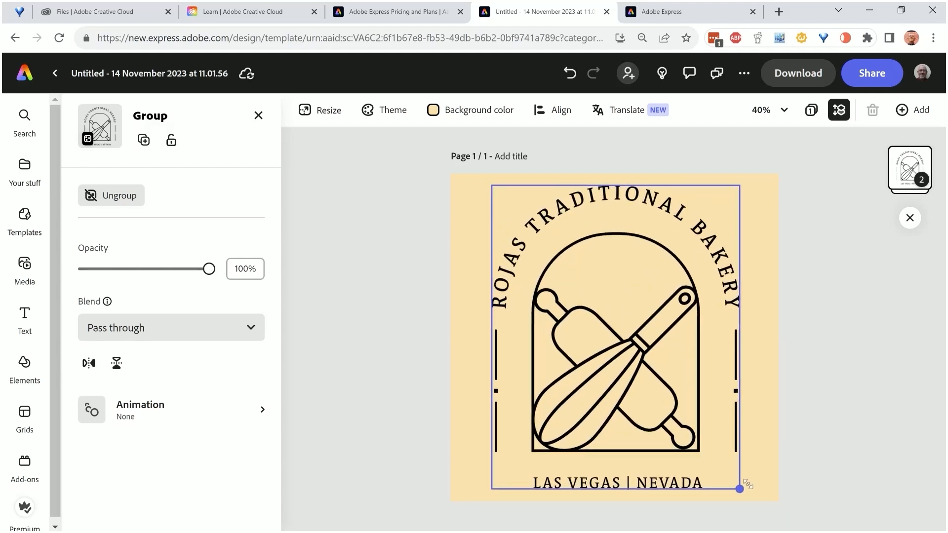
# Replace the arched business name with "-HONEY BUNS-", including a dash at each end
pyautogui.click(631, 196)
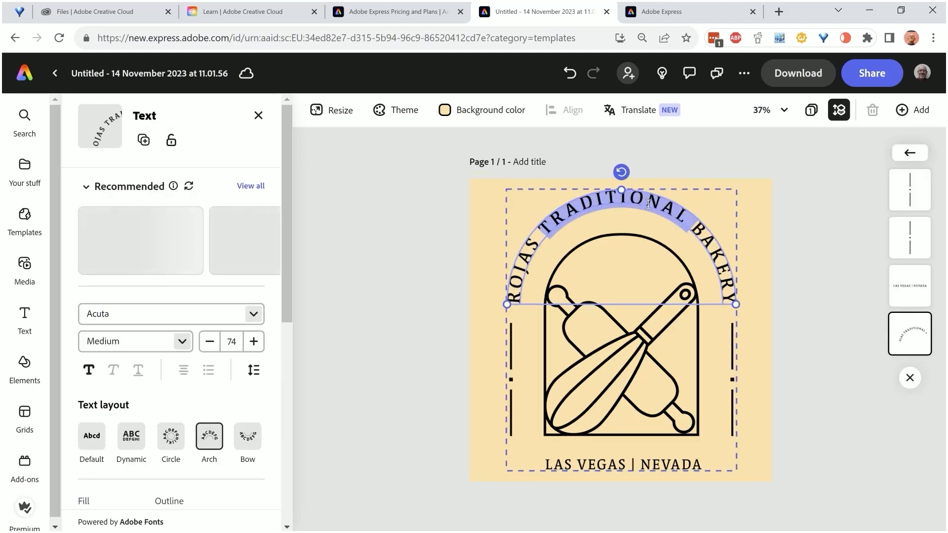
pyautogui.doubleClick(647, 202)
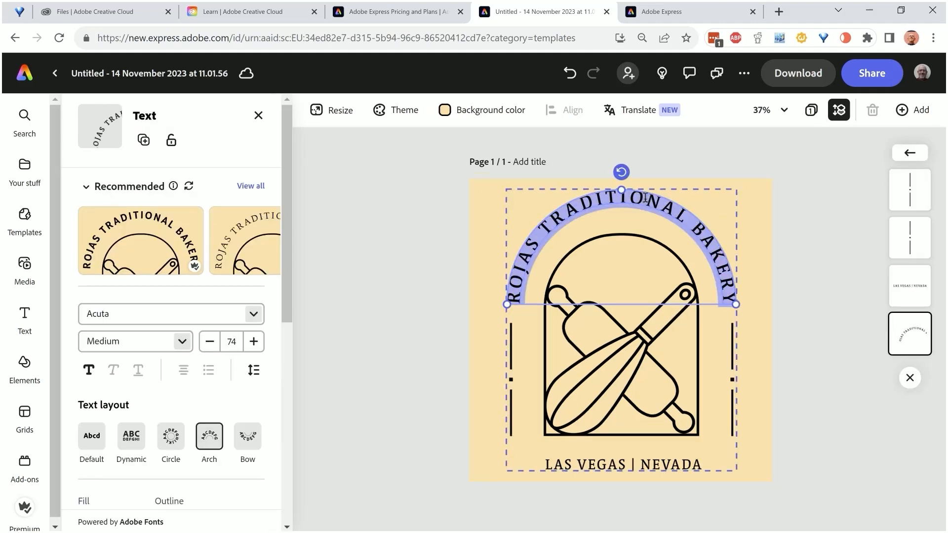
pyautogui.write('HONE')
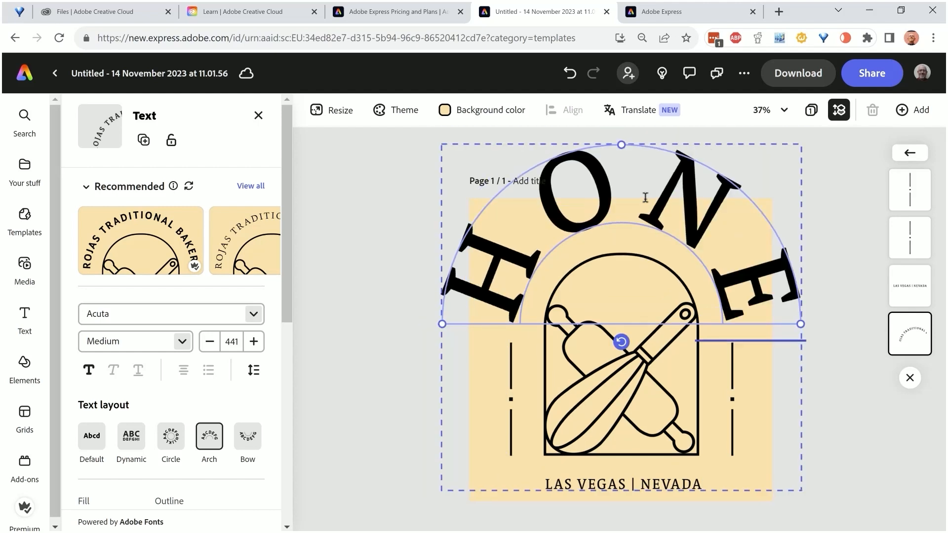
pyautogui.write('Y BU')
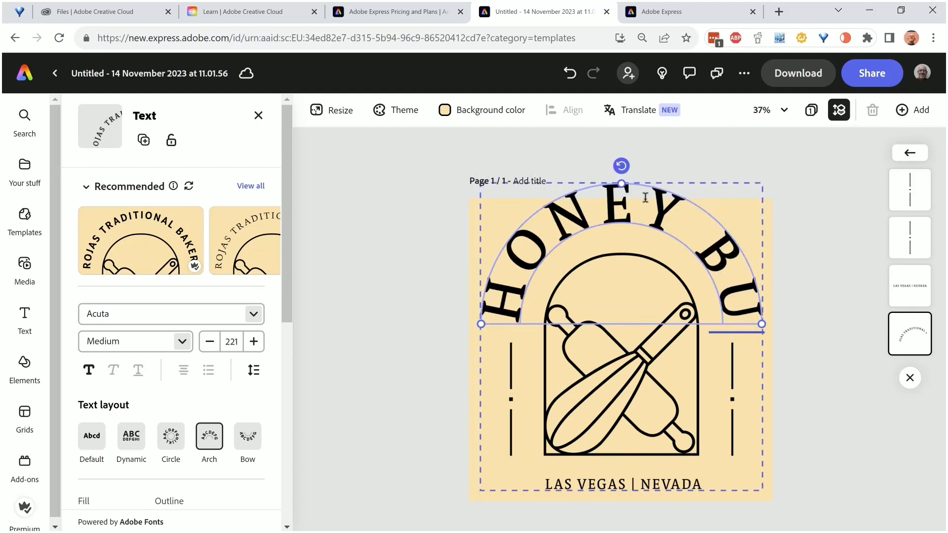
pyautogui.write('NS')
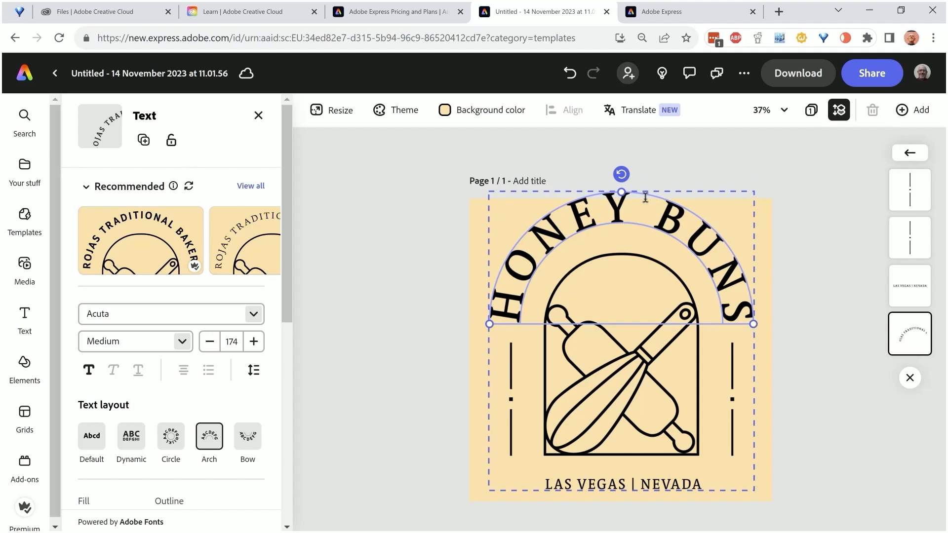
pyautogui.write('-')
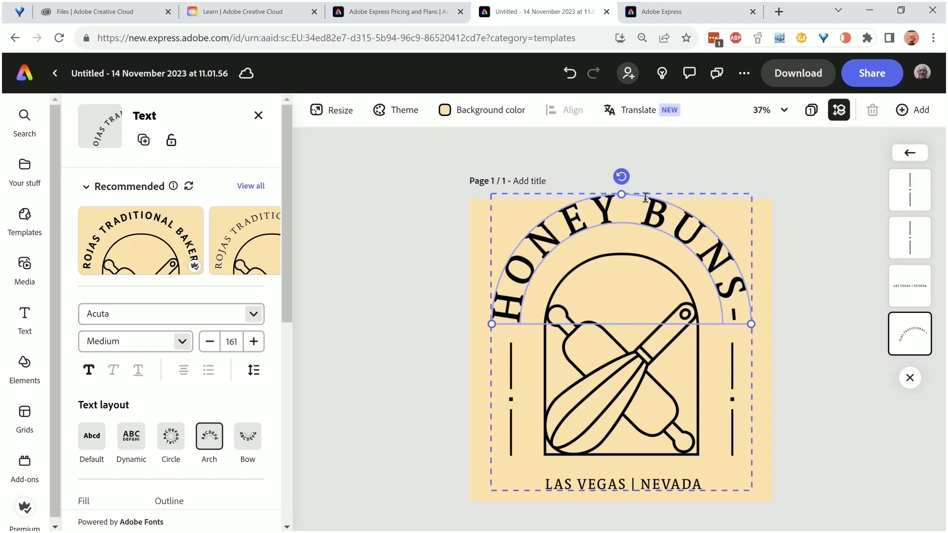
pyautogui.press('Home')
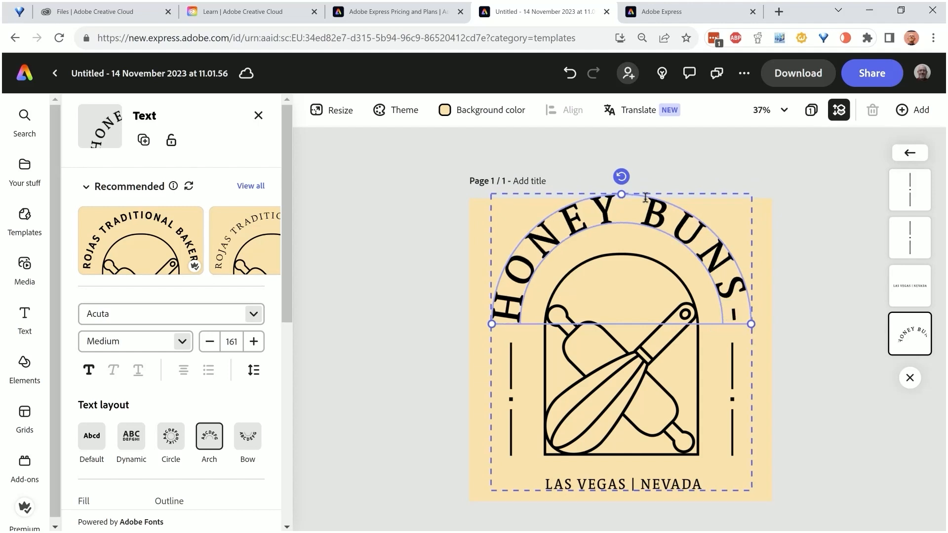
pyautogui.write('-')
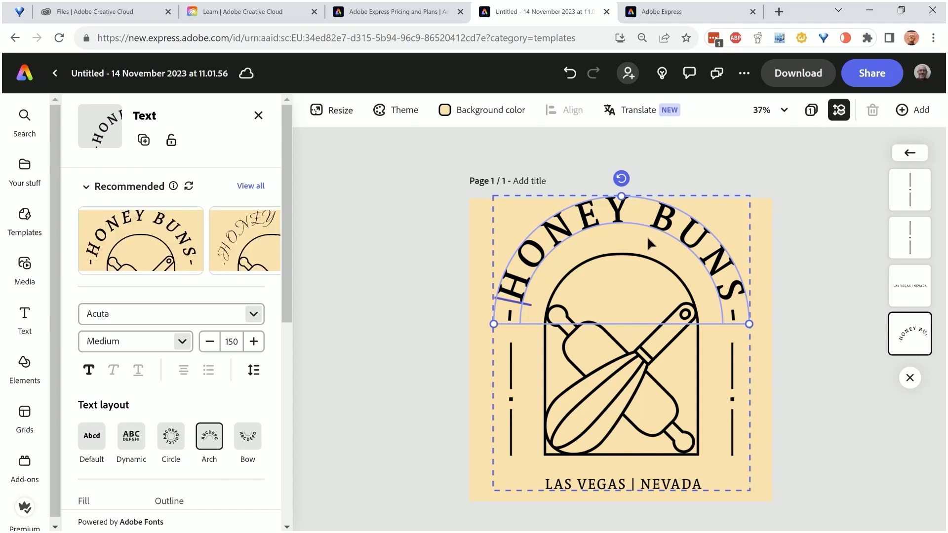
# Replace the location line beneath the whisk artwork with "GREENBANK, NEWRY"
pyautogui.doubleClick(584, 486)
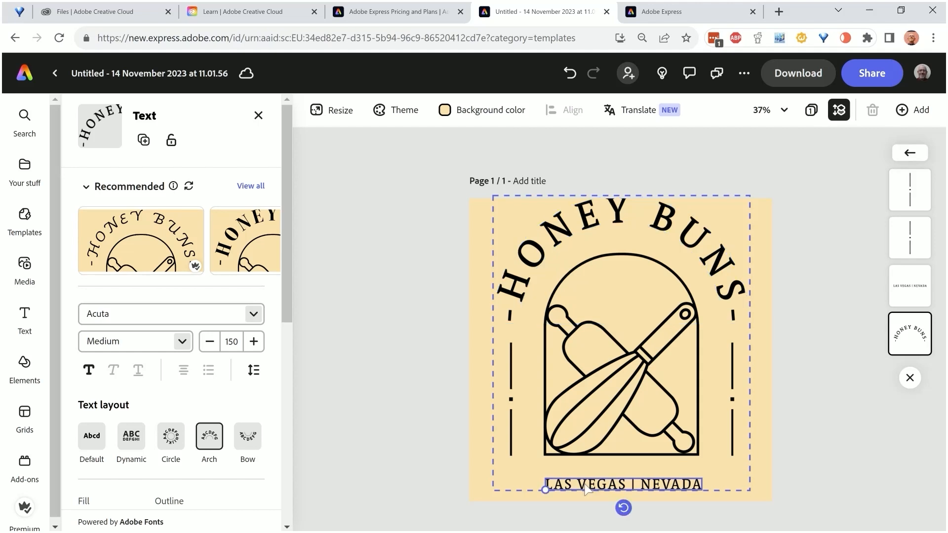
pyautogui.doubleClick(622, 485)
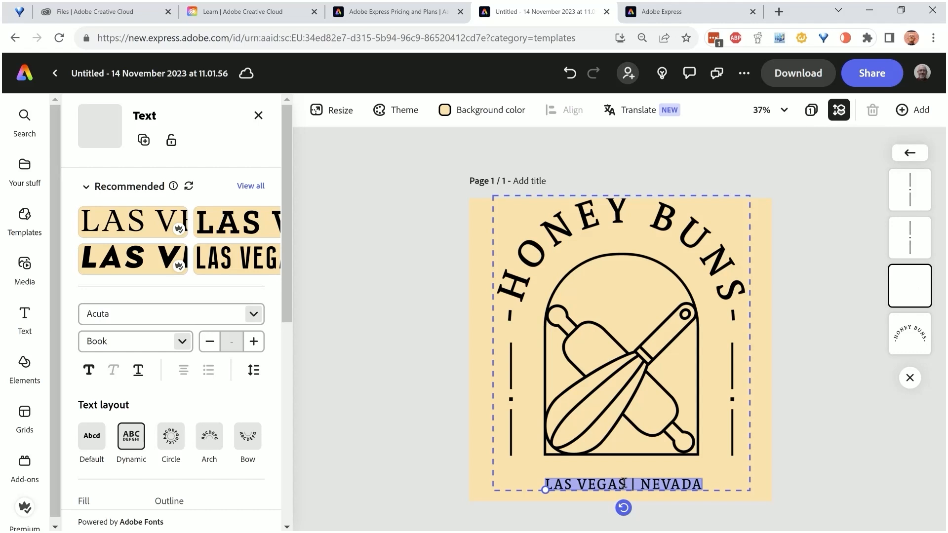
pyautogui.write('GREENBANK, NEWRY')
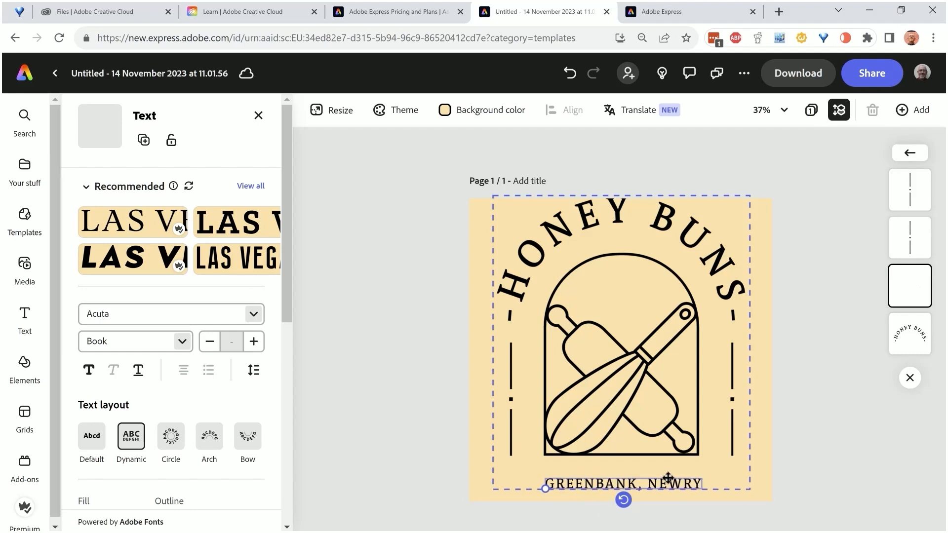
# Enlarge and centre the GREENBANK, NEWRY line, try Scheme Regular on it and settle on Acuta Medium
pyautogui.moveTo(701, 481)
pyautogui.mouseDown()
pyautogui.moveTo(710, 482)
pyautogui.moveTo(699, 482)
pyautogui.mouseUp()
pyautogui.moveTo(543, 489); pyautogui.dragTo(508, 492)
pyautogui.moveTo(574, 487); pyautogui.dragTo(590, 486)
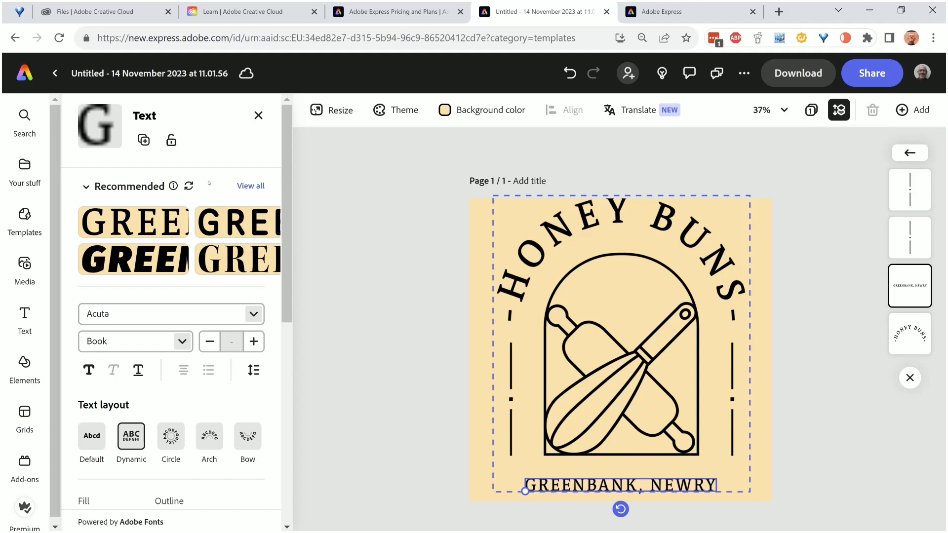
pyautogui.click(217, 225)
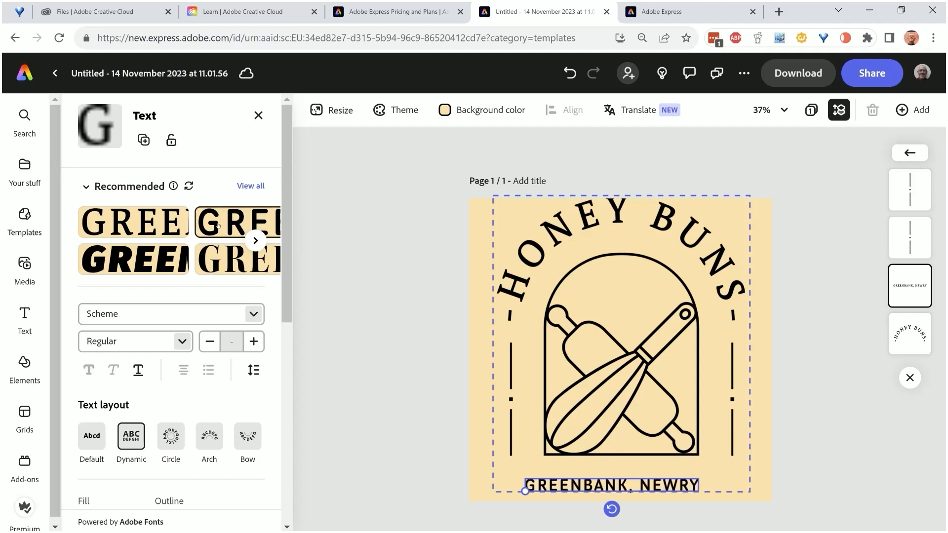
pyautogui.click(173, 227)
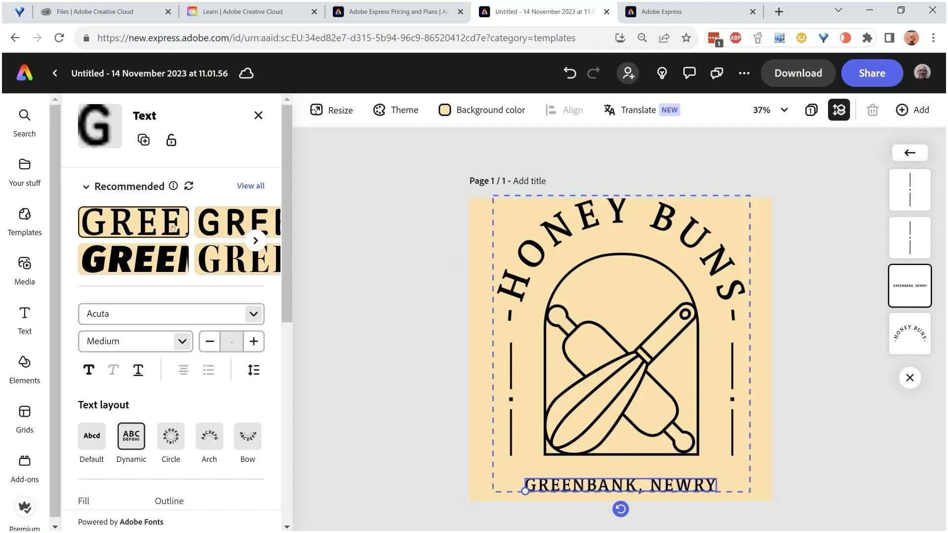
# Look through the available fonts and the text options for layout, fill, outline, opacity, effects, shadow, shape and animation
pyautogui.click(254, 314)
pyautogui.scroll(-15, 265, 234)
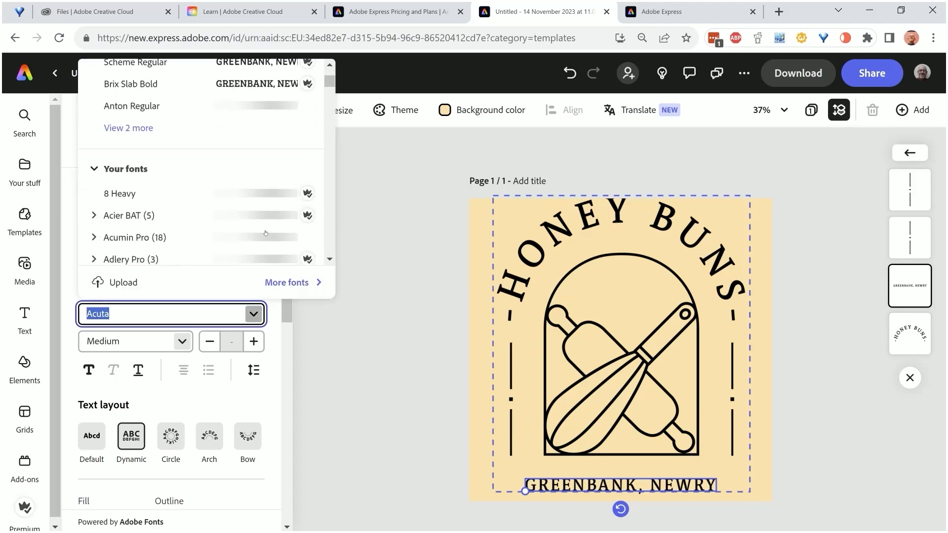
pyautogui.scroll(-8, 265, 233)
pyautogui.scroll(10, 265, 233)
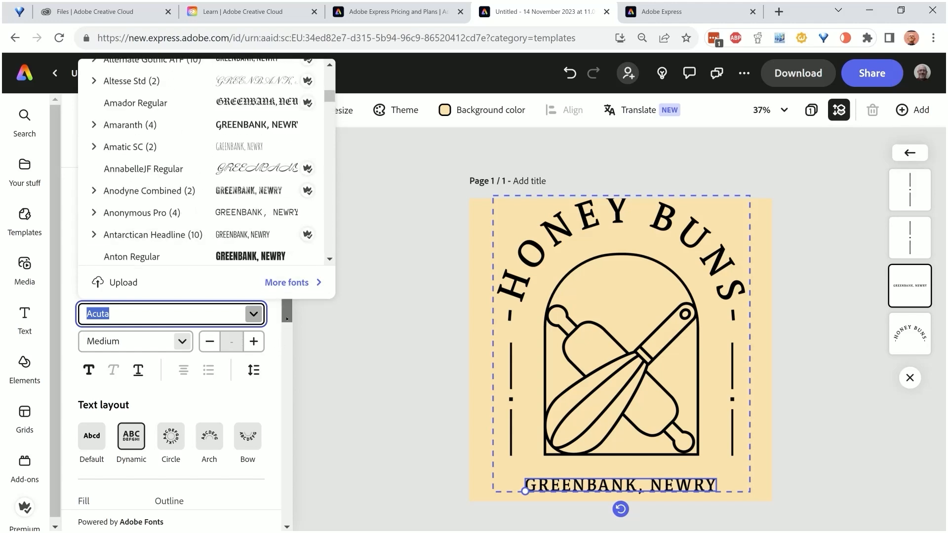
pyautogui.scroll(-4, 150, 421)
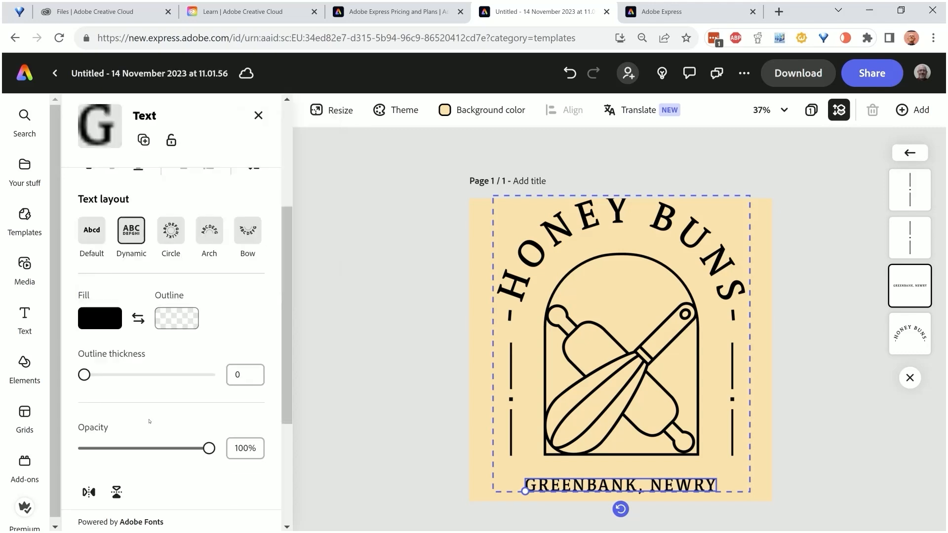
pyautogui.scroll(3, 150, 422)
pyautogui.scroll(-6, 149, 421)
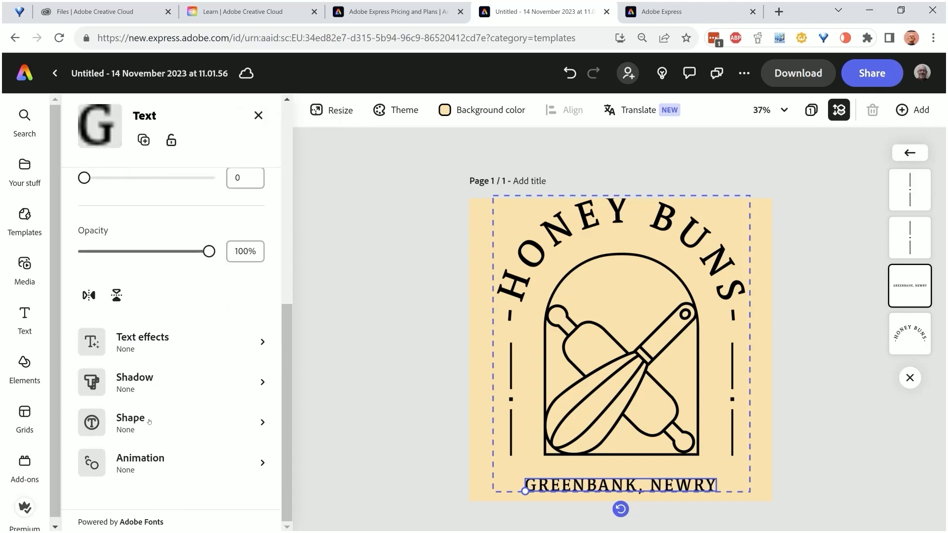
pyautogui.scroll(8, 149, 422)
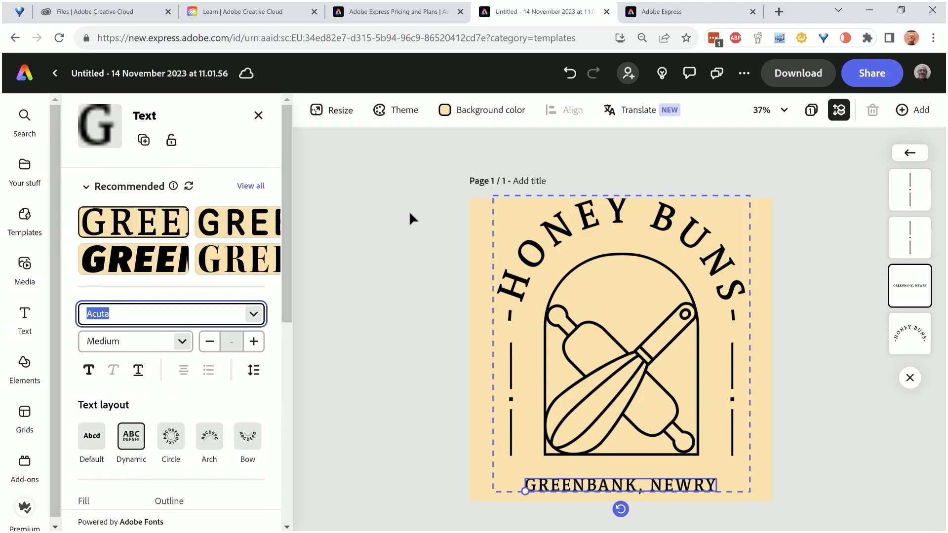
# Move the arched HONEY BUNS text down slightly so it sits fully inside the page
pyautogui.moveTo(618, 226); pyautogui.dragTo(617, 229)
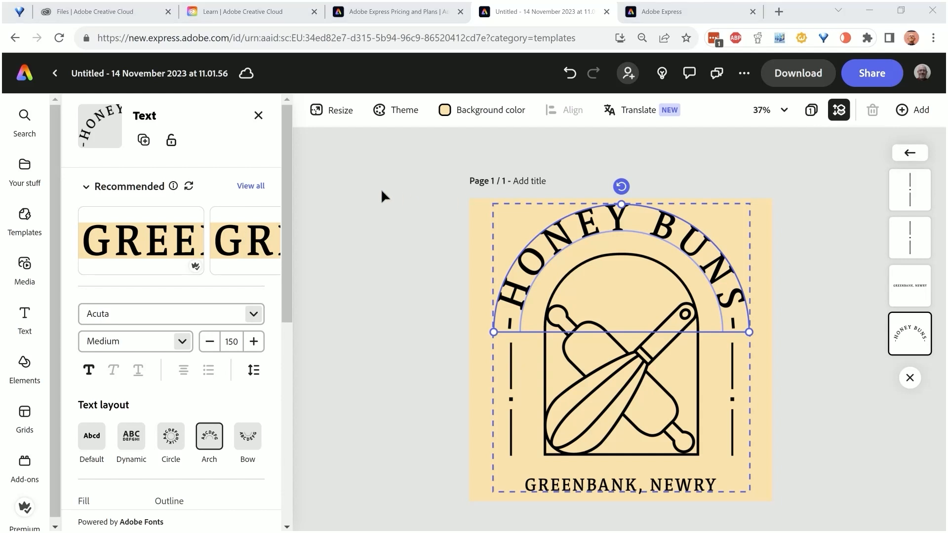
# Try the three Classic color themes on the logo, ending with the brown and taupe palette
pyautogui.click(404, 109)
pyautogui.moveTo(281, 169); pyautogui.dragTo(287, 244)
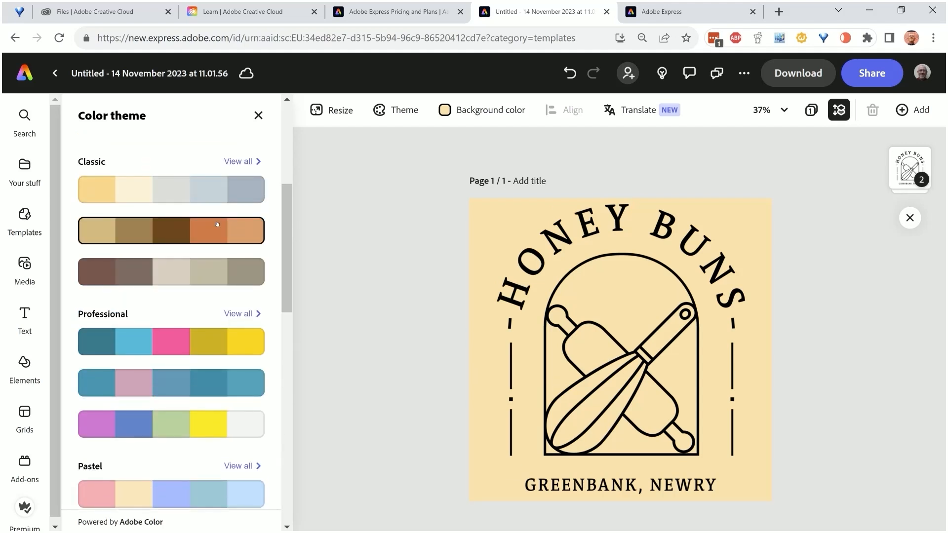
pyautogui.click(218, 225)
pyautogui.click(210, 199)
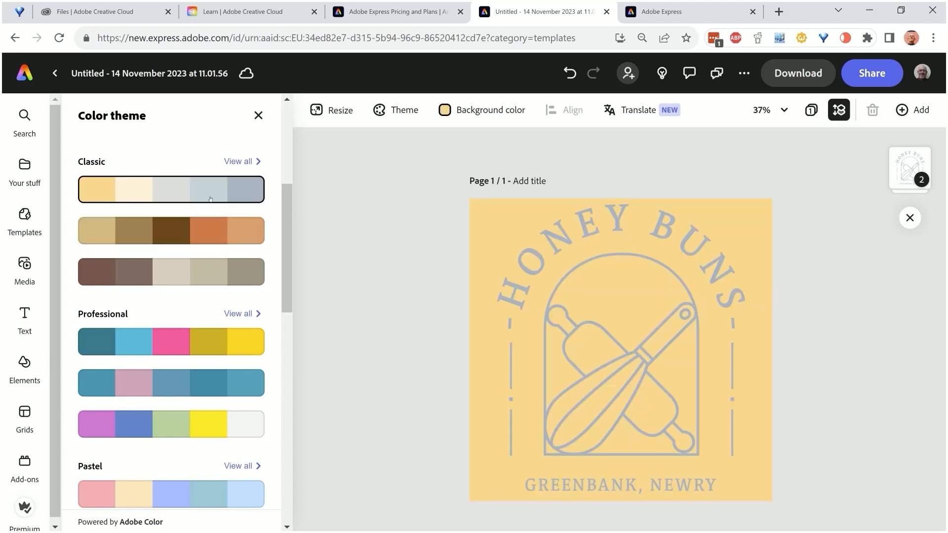
pyautogui.click(205, 273)
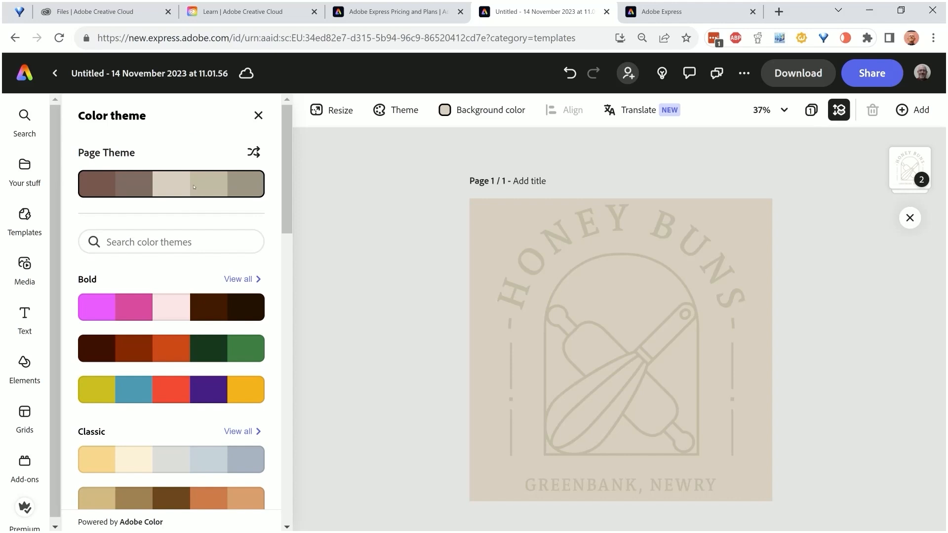
# Try the three Bold color themes on the logo, ending with the olive, blue, red, purple and amber palette
pyautogui.click(187, 306)
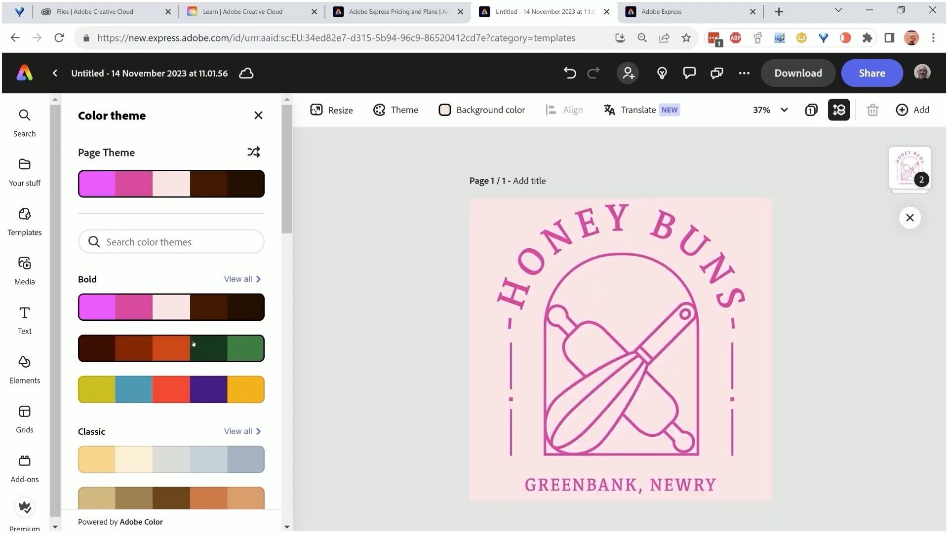
pyautogui.click(193, 345)
pyautogui.click(196, 391)
# Apply the Pastel color theme with mint green, light blue, mauve, cream and pink to the logo
pyautogui.scroll(-5, 182, 360)
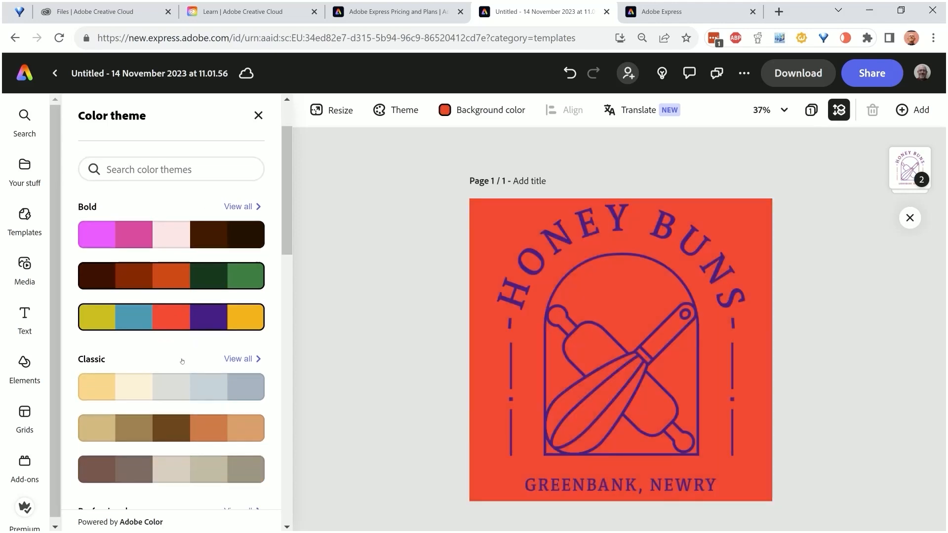
pyautogui.scroll(-6, 182, 360)
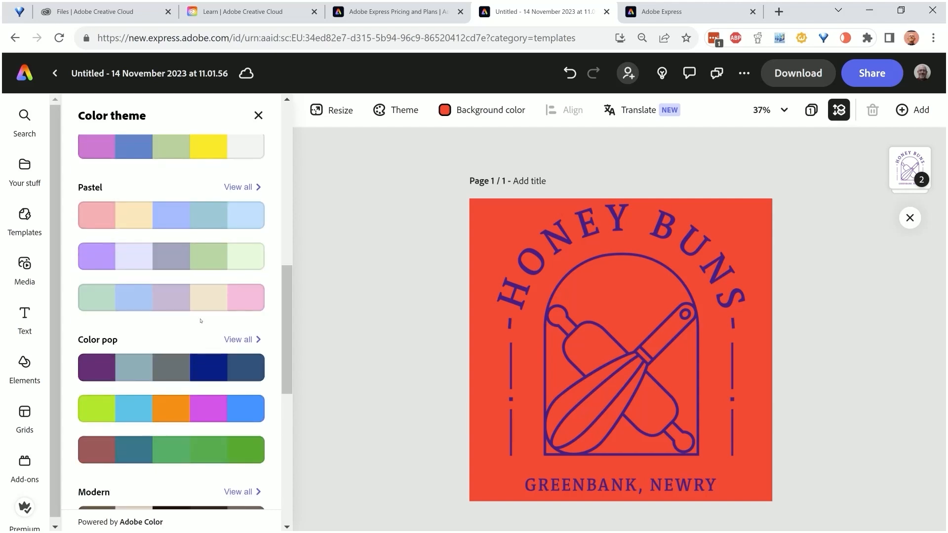
pyautogui.click(205, 300)
pyautogui.scroll(6, 204, 301)
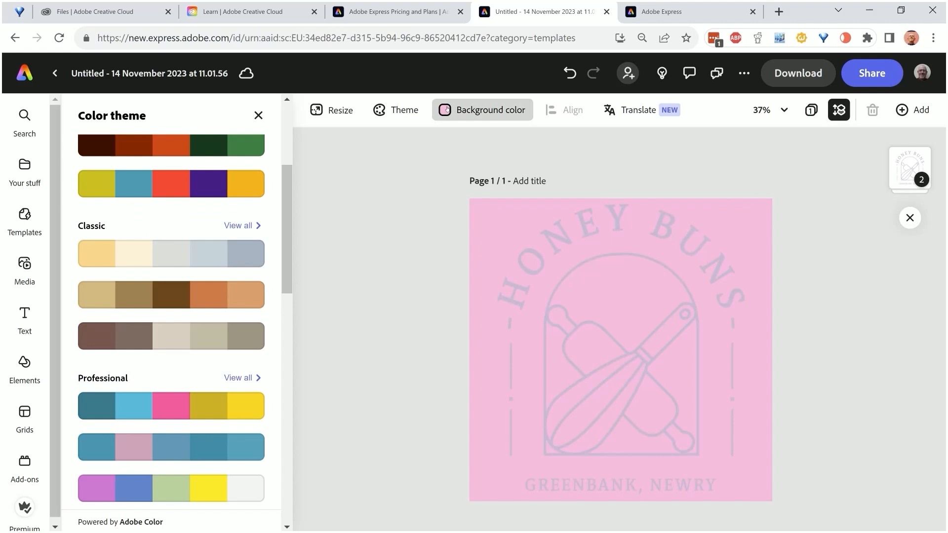
# Set the page background to a custom light honey yellow, #F5DB9F
pyautogui.click(484, 110)
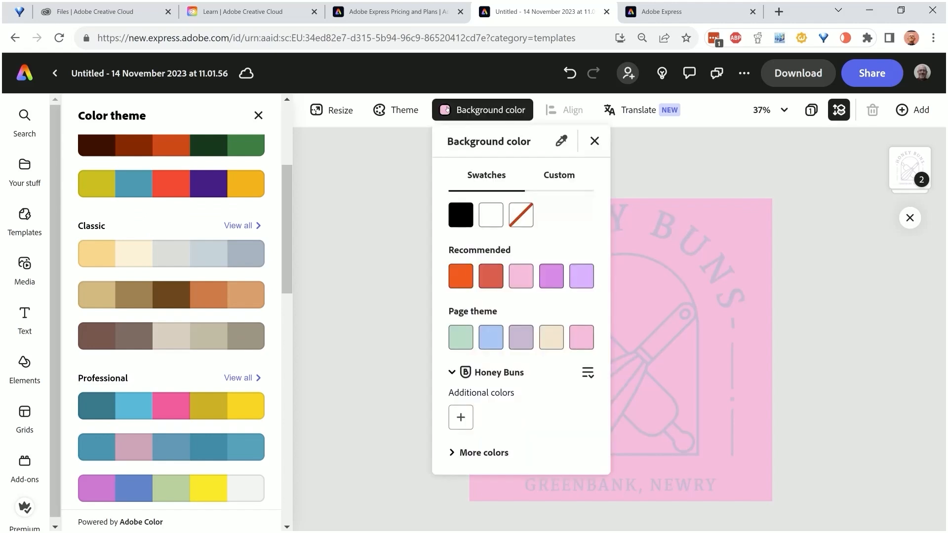
pyautogui.click(557, 174)
pyautogui.moveTo(459, 210); pyautogui.dragTo(464, 210)
pyautogui.click(501, 236)
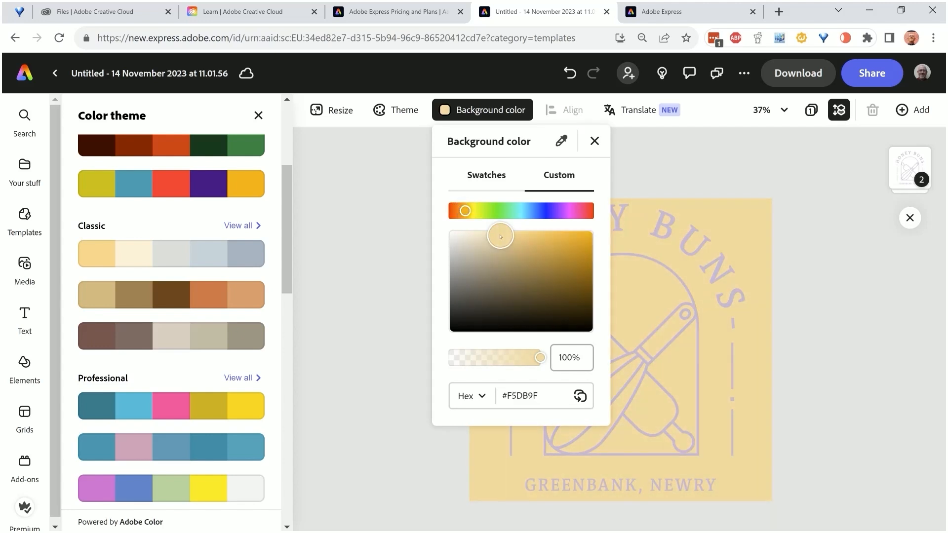
pyautogui.click(412, 299)
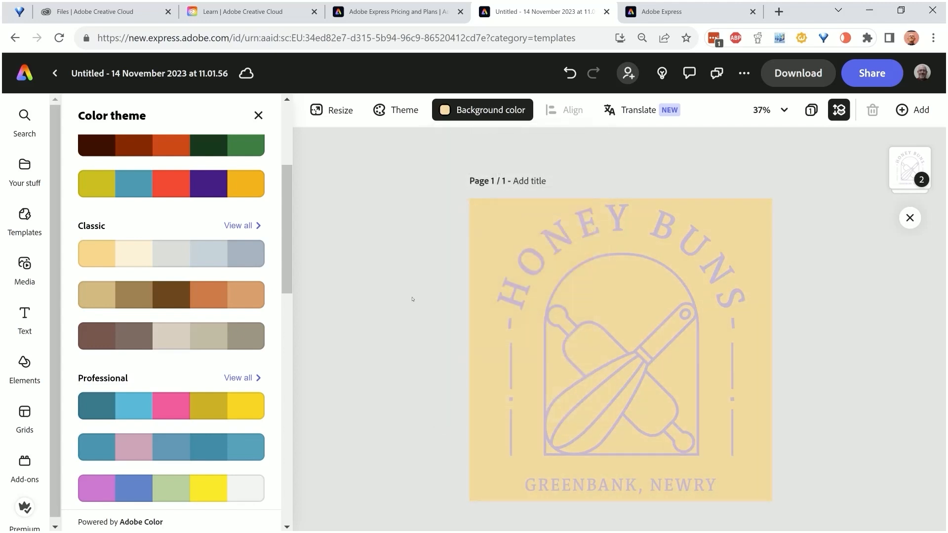
# Fill the arched HONEY BUNS text inside the logo group with black
pyautogui.click(617, 232)
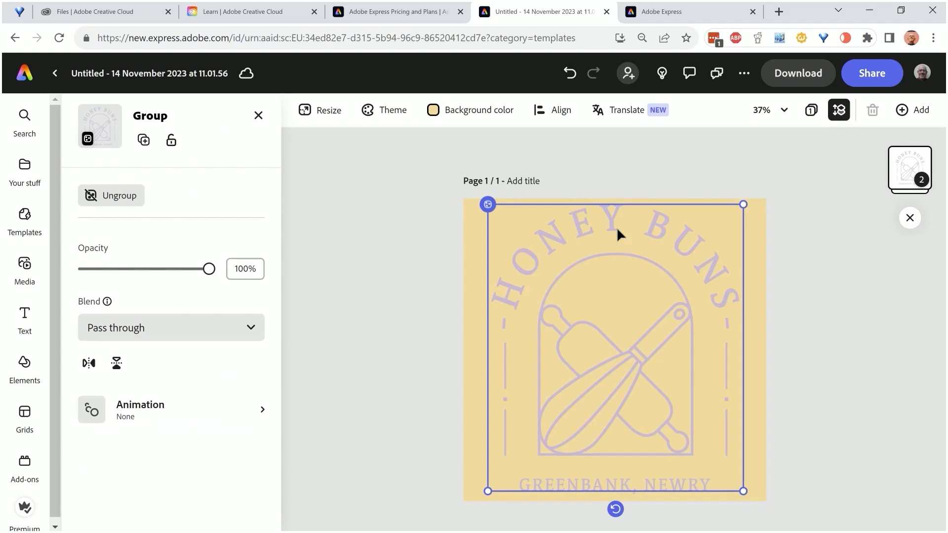
pyautogui.click(618, 229)
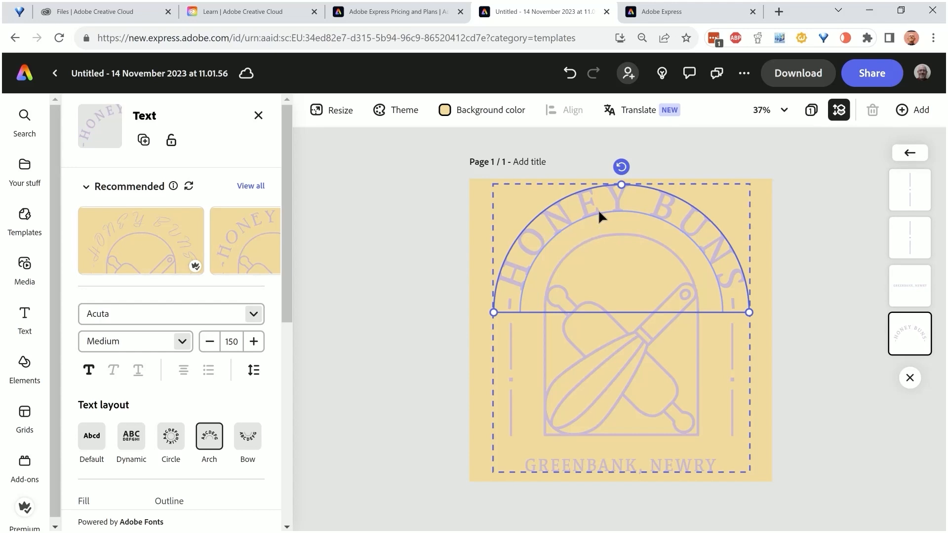
pyautogui.scroll(-3, 162, 418)
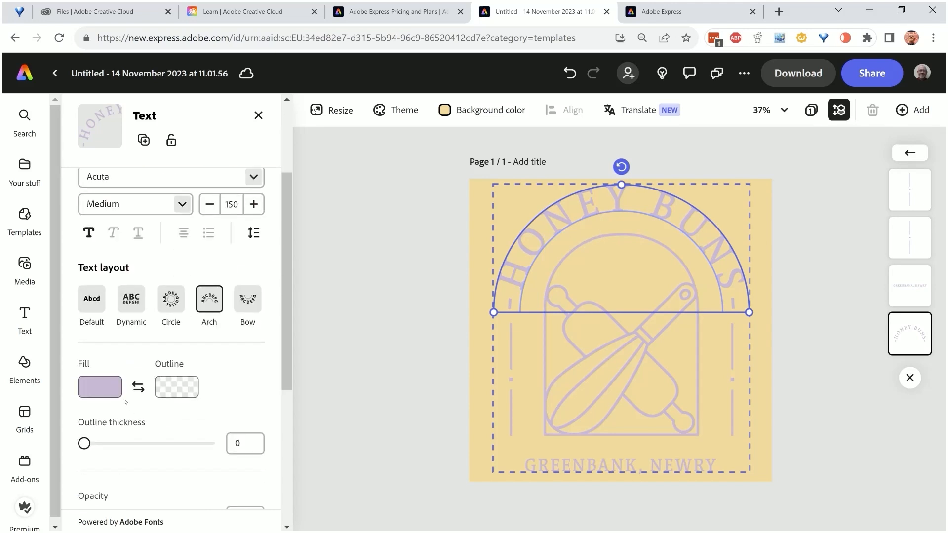
pyautogui.click(101, 388)
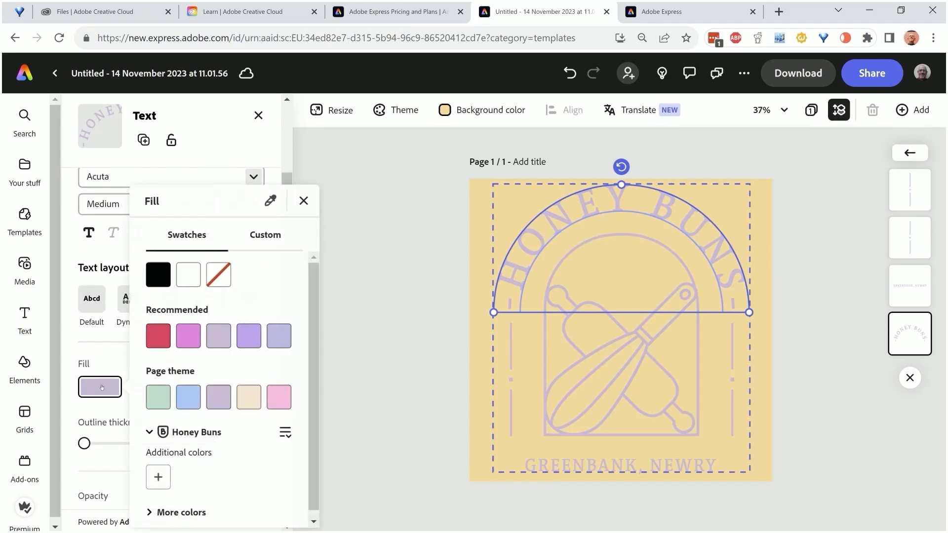
pyautogui.click(169, 275)
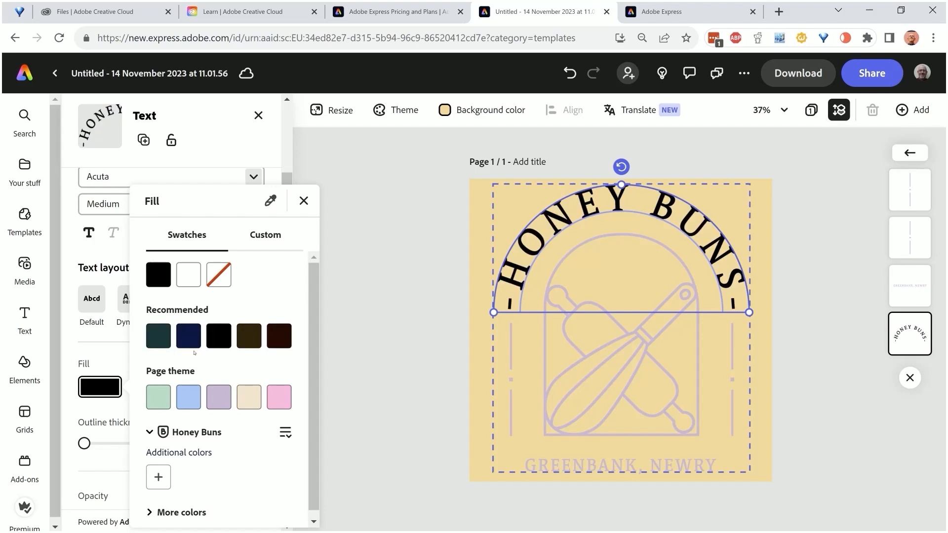
pyautogui.click(549, 422)
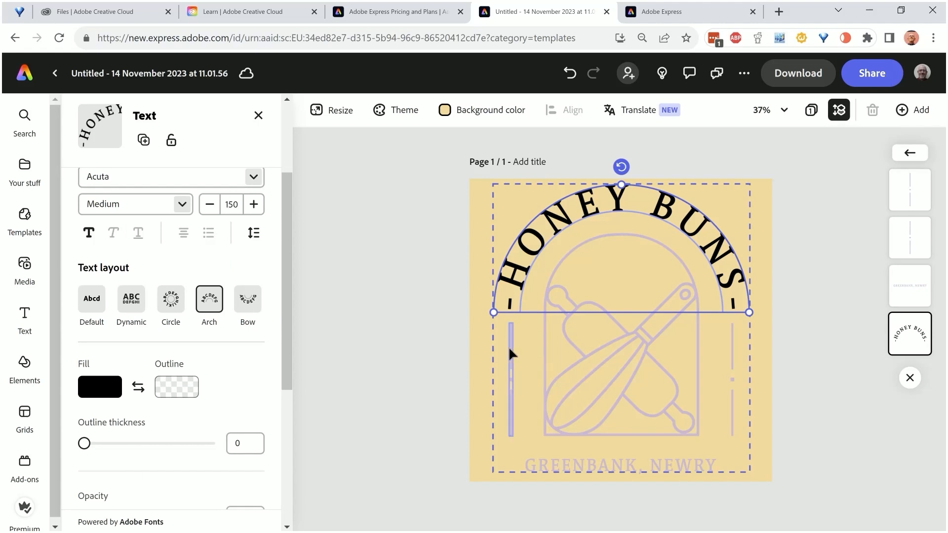
# Fill the whisk and rolling pin icon with black
pyautogui.click(565, 333)
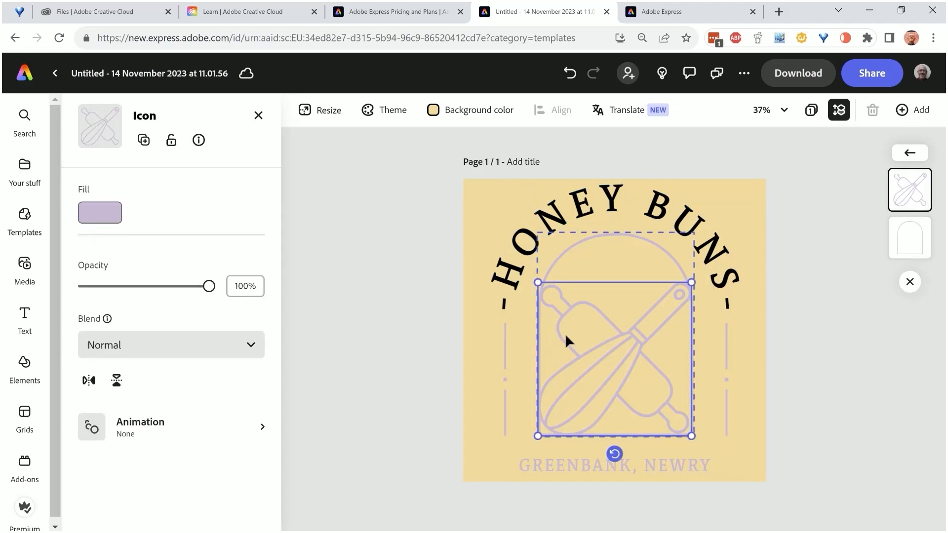
pyautogui.click(119, 219)
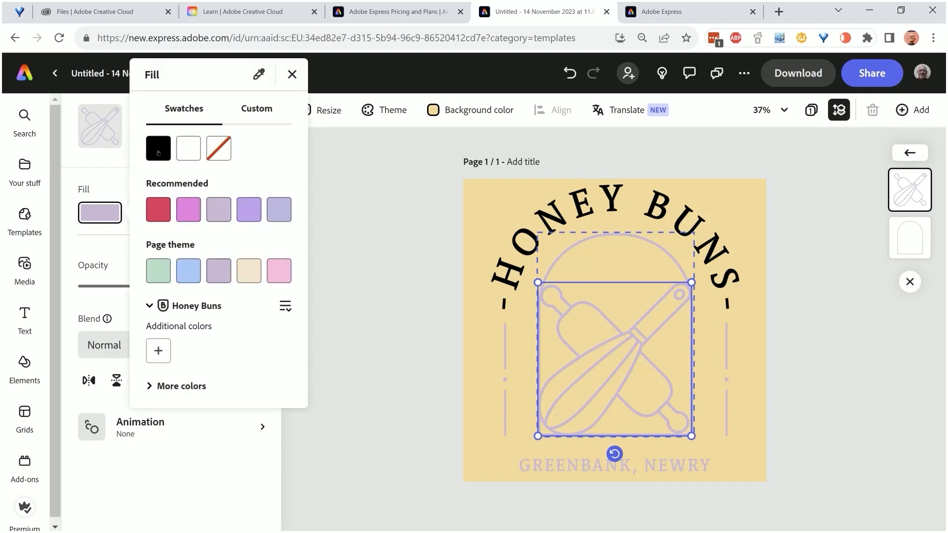
pyautogui.click(159, 150)
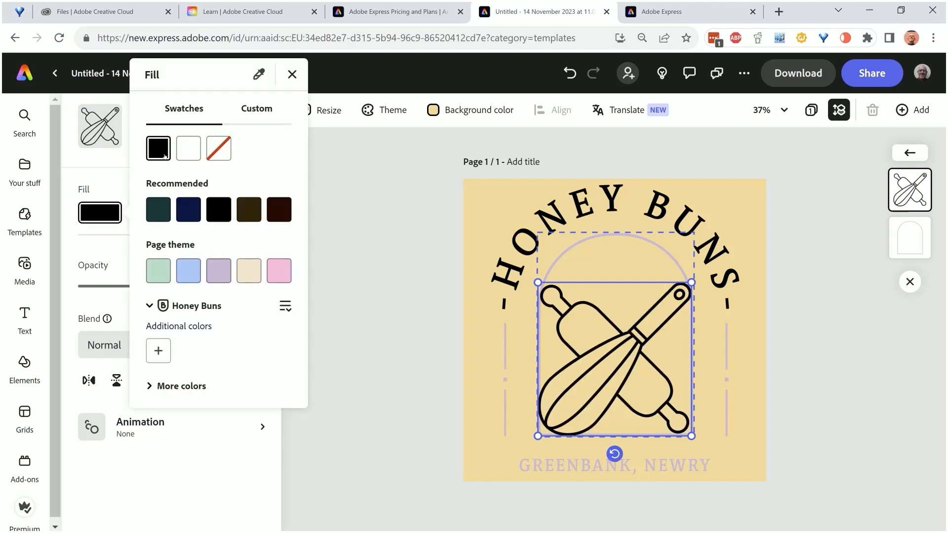
# Fill the GREENBANK, NEWRY text with a custom dark red, #9E2342, and deselect it
pyautogui.click(576, 469)
pyautogui.click(575, 468)
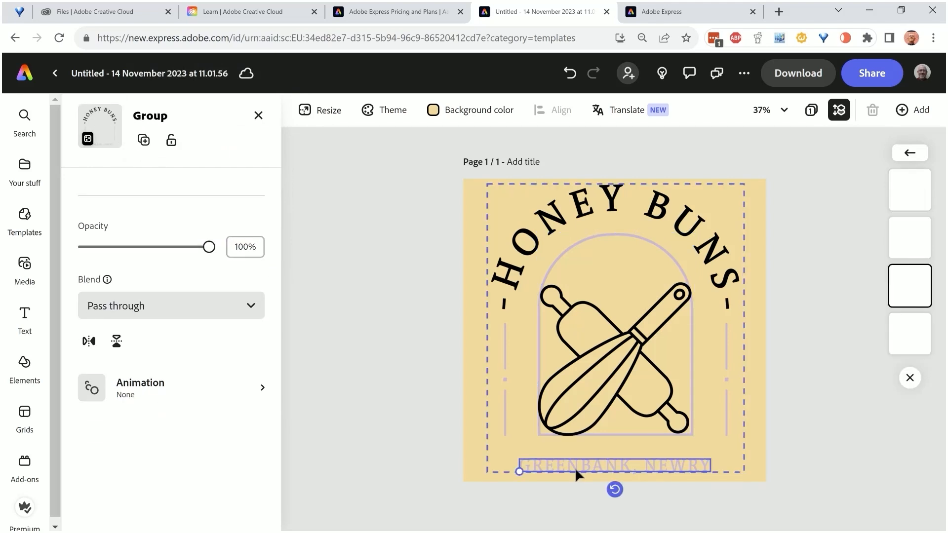
pyautogui.click(573, 468)
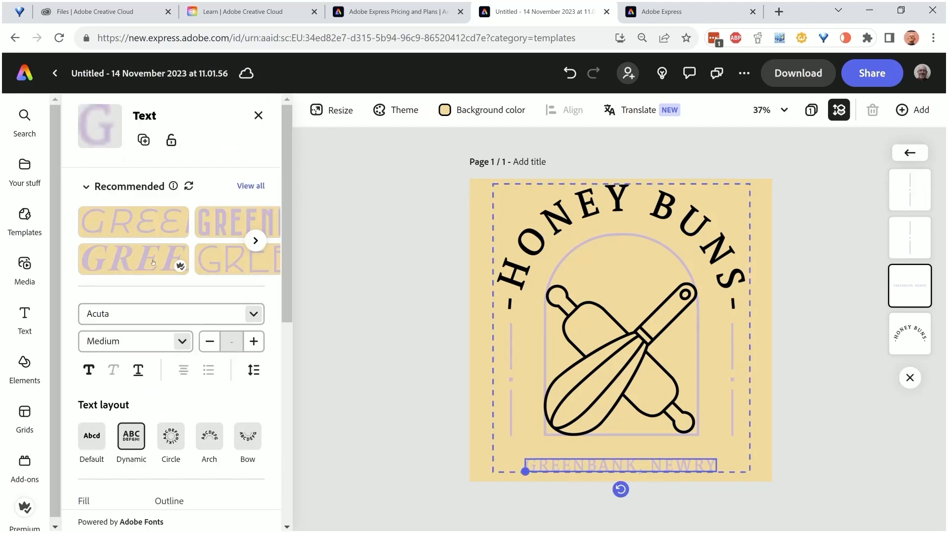
pyautogui.scroll(-3, 124, 375)
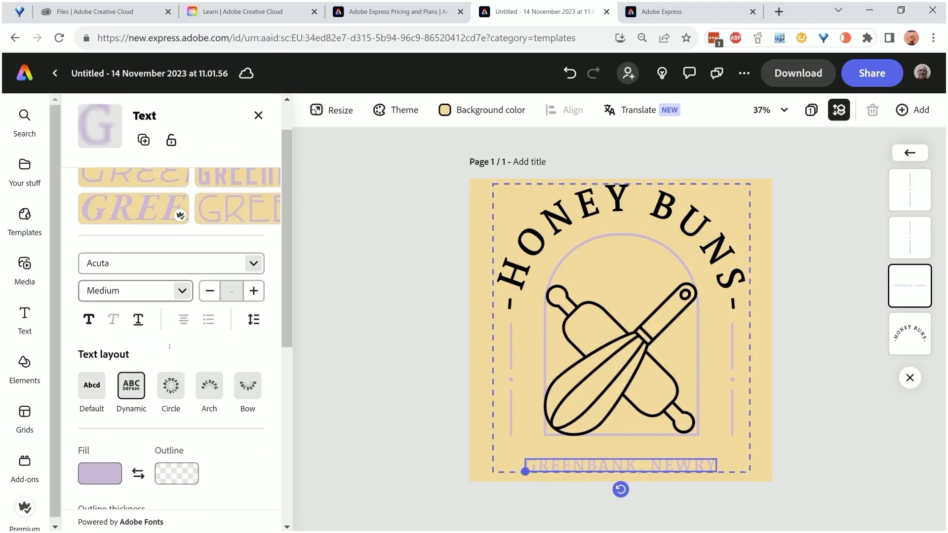
pyautogui.click(96, 386)
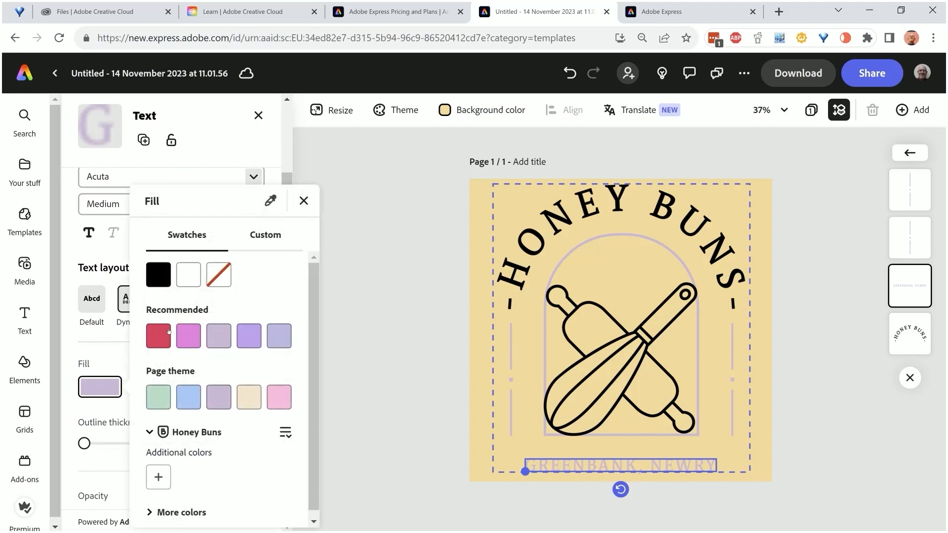
pyautogui.click(257, 238)
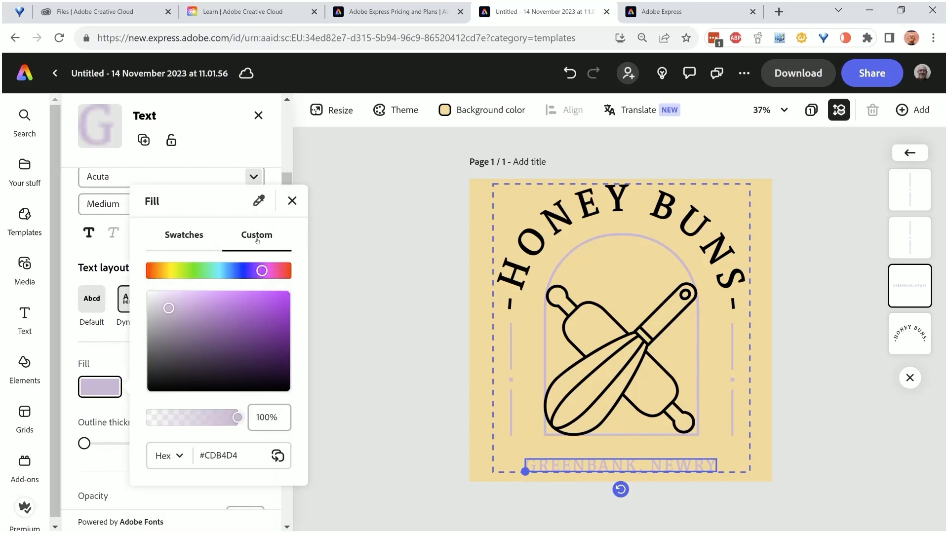
pyautogui.moveTo(277, 274); pyautogui.dragTo(286, 271)
pyautogui.click(255, 316)
pyautogui.moveTo(259, 325); pyautogui.dragTo(260, 328)
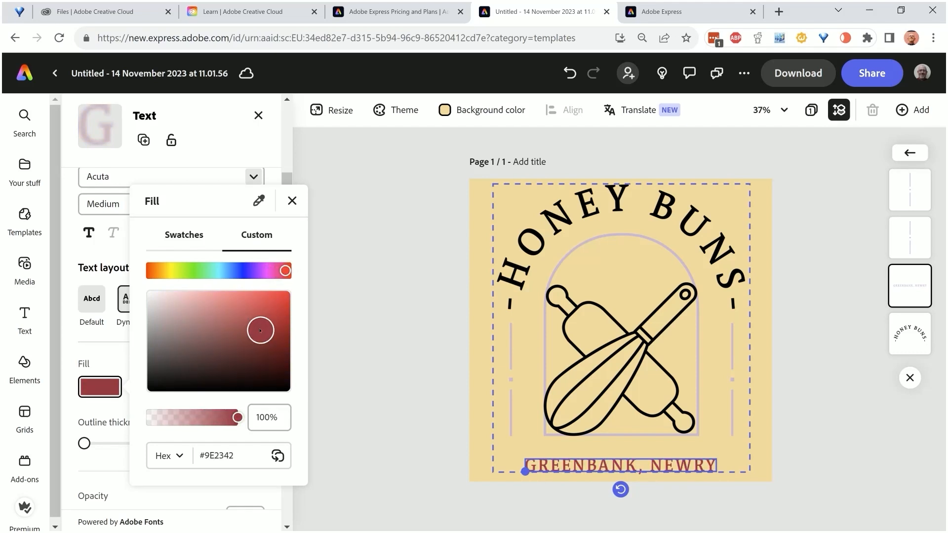
pyautogui.click(359, 329)
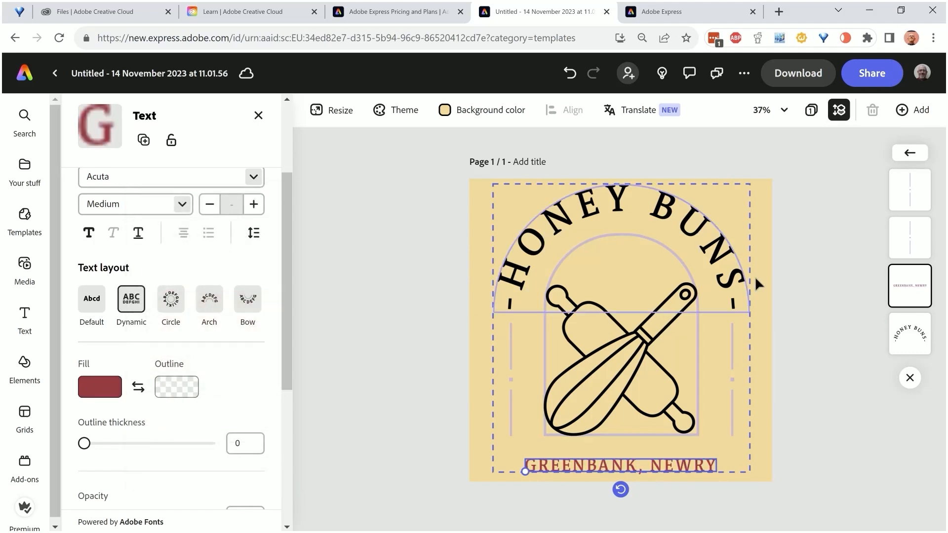
pyautogui.click(792, 235)
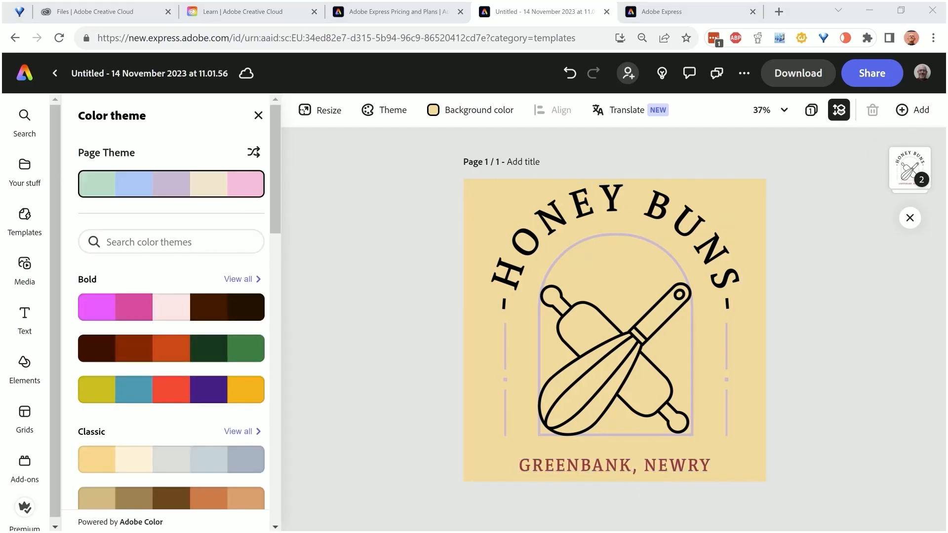
# Rename the document Honeybuns_logo_03
pyautogui.click(149, 73)
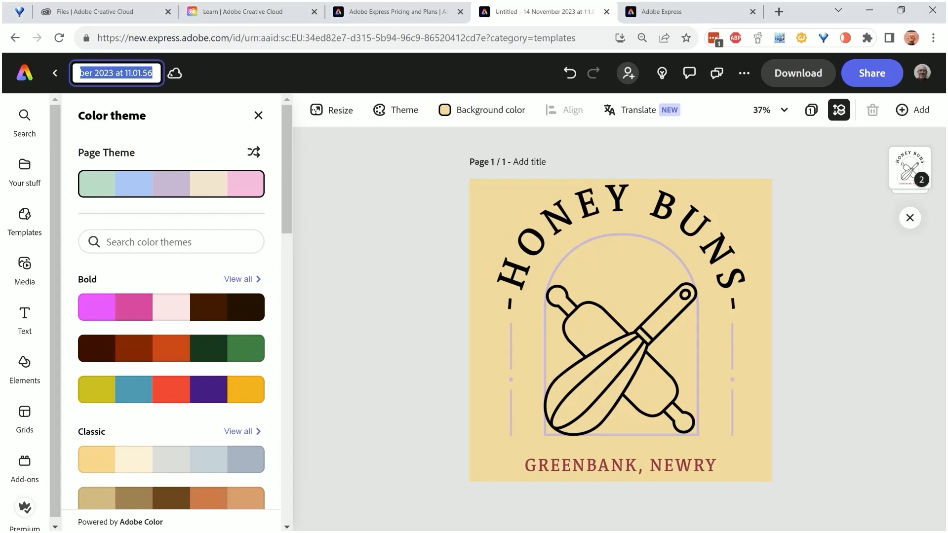
pyautogui.write('Honeybuns_log')
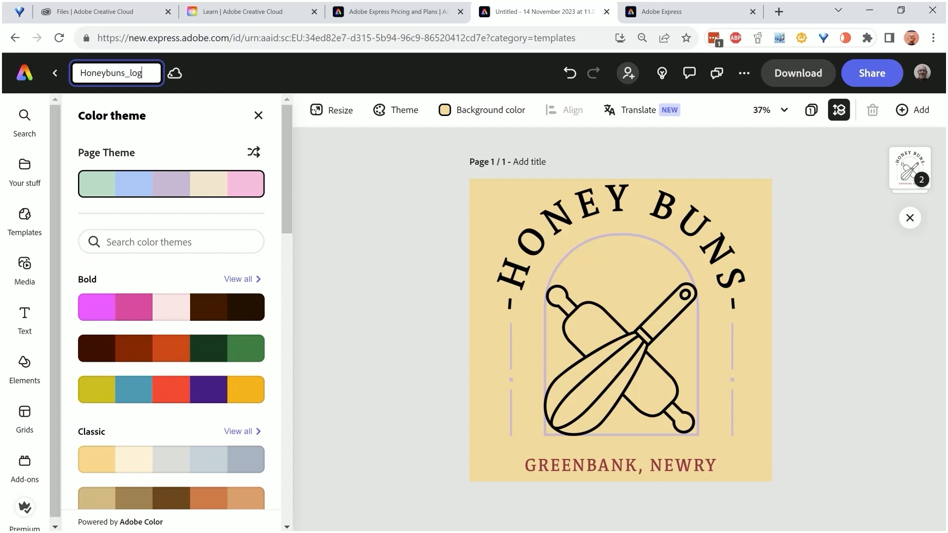
pyautogui.write('o_03')
pyautogui.press('Return')
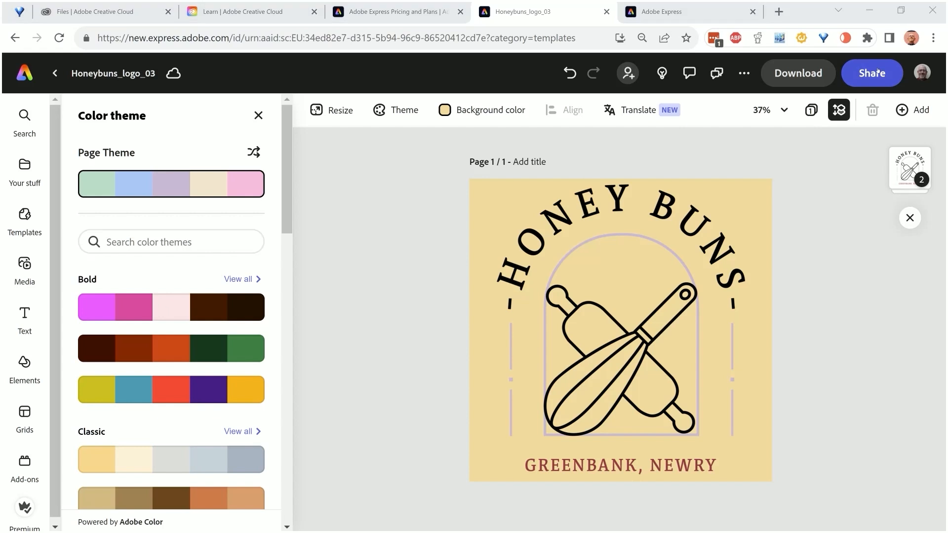
# Download the logo as a PNG into the HONEY BUNS folder and show the list of your saved files
pyautogui.click(799, 75)
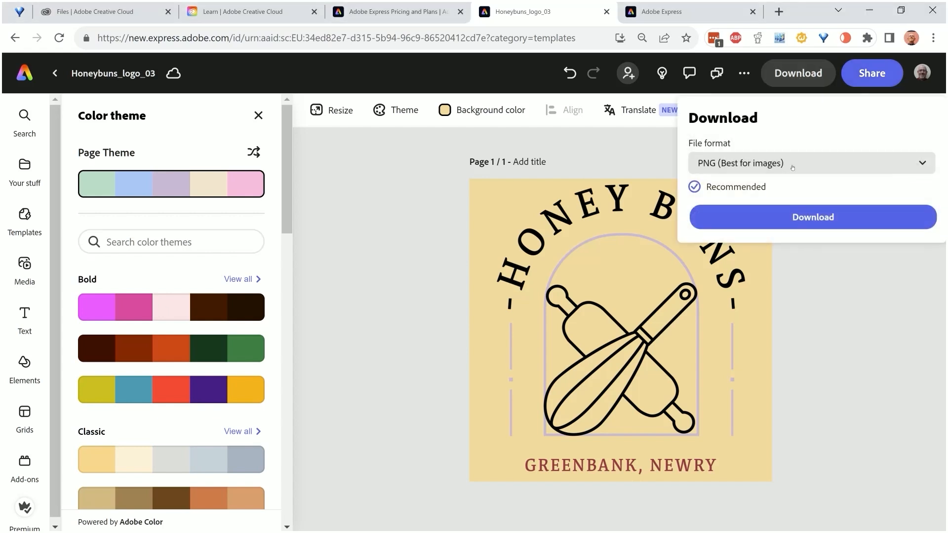
pyautogui.click(797, 161)
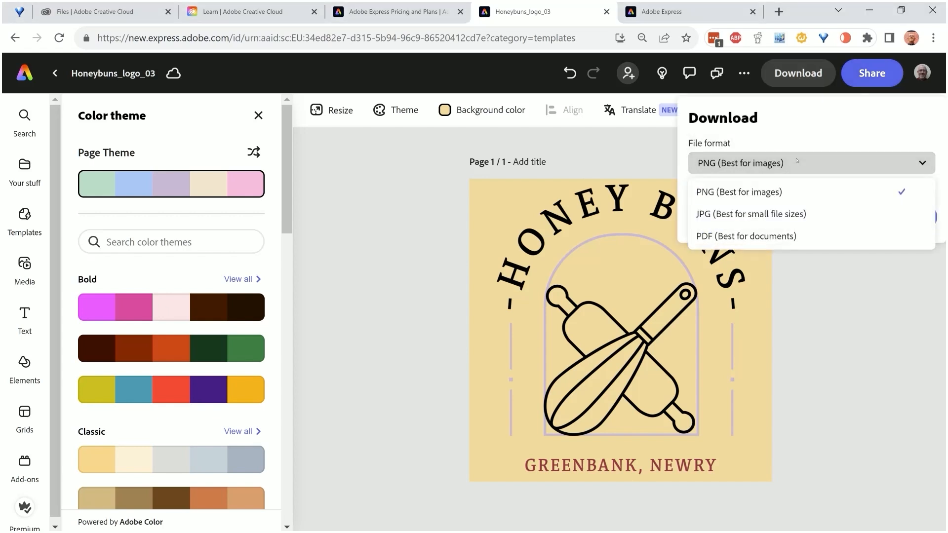
pyautogui.click(800, 192)
pyautogui.click(809, 214)
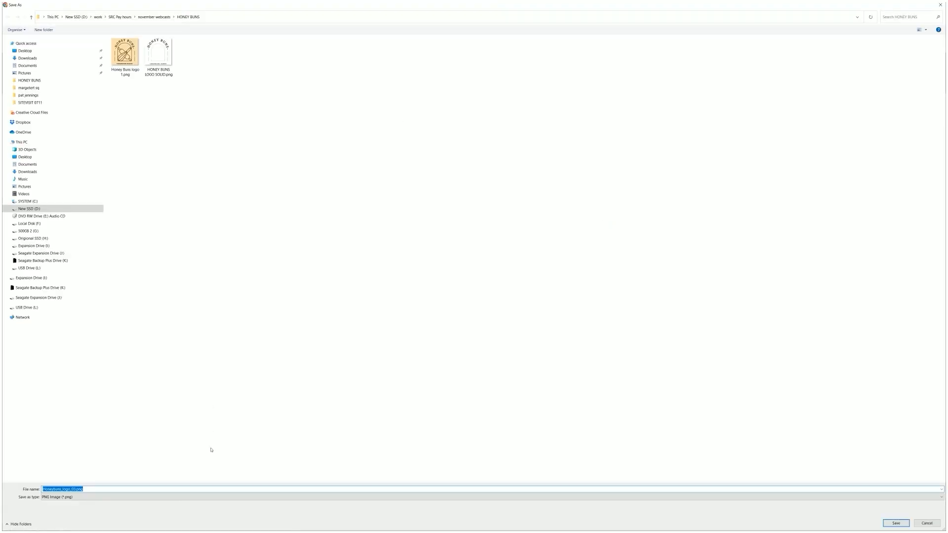
pyautogui.click(895, 522)
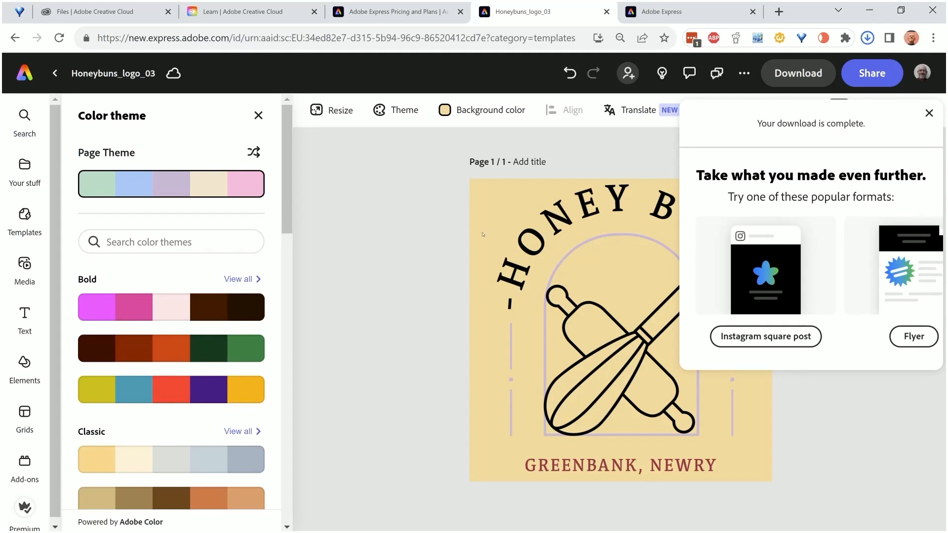
pyautogui.click(445, 197)
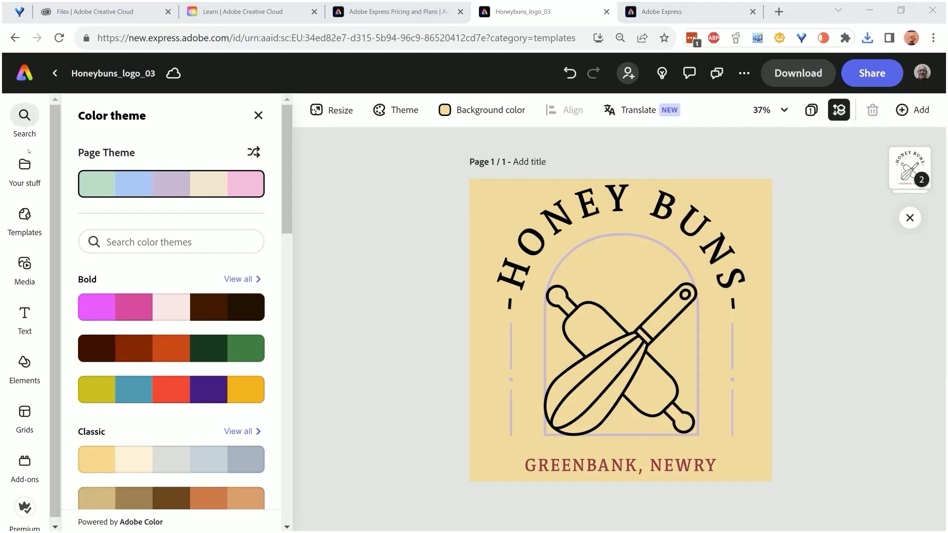
pyautogui.click(25, 165)
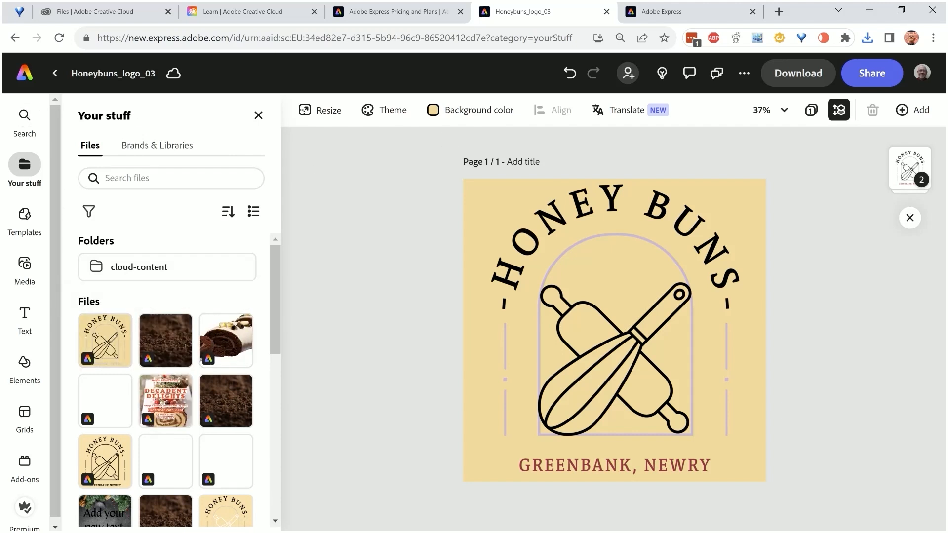
# Leave the logo and create a blank standard video of 1920 x 1080 px from scratch
pyautogui.click(54, 74)
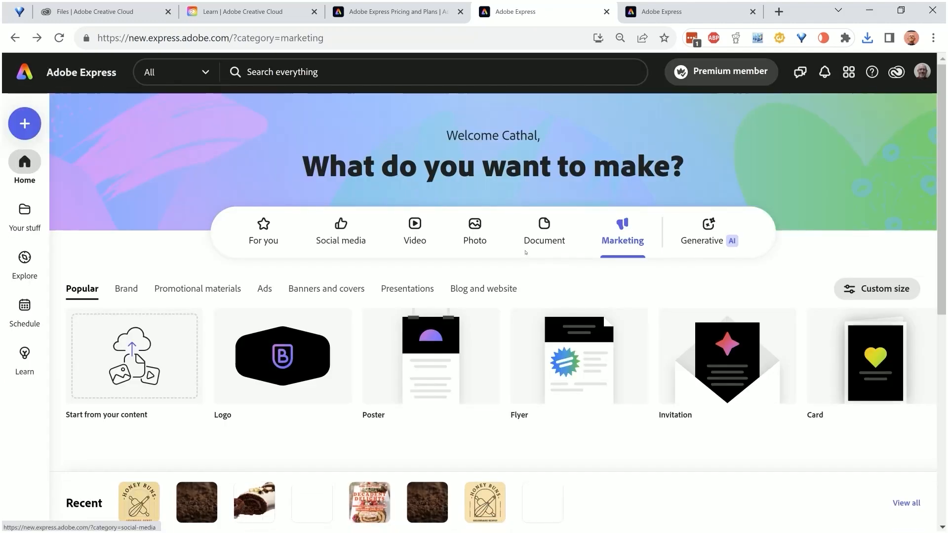
pyautogui.click(406, 230)
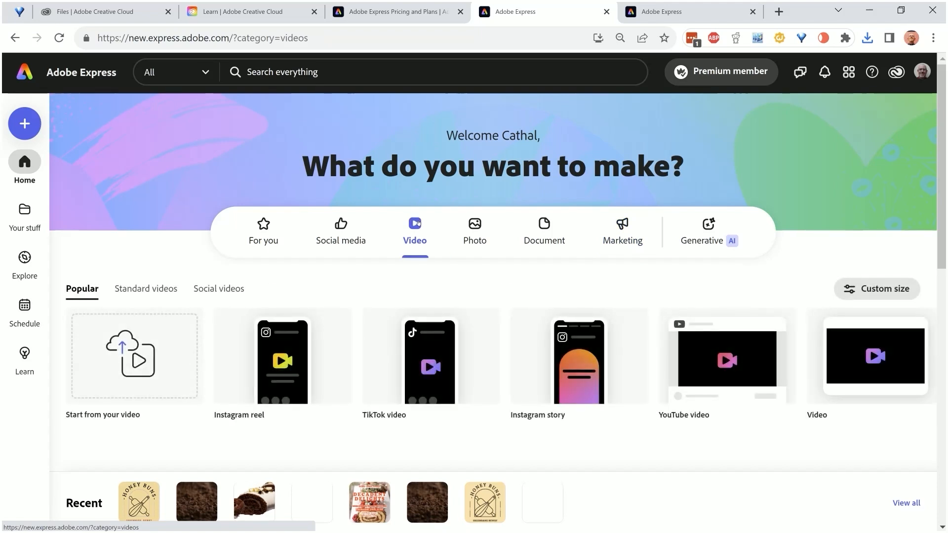
pyautogui.click(138, 290)
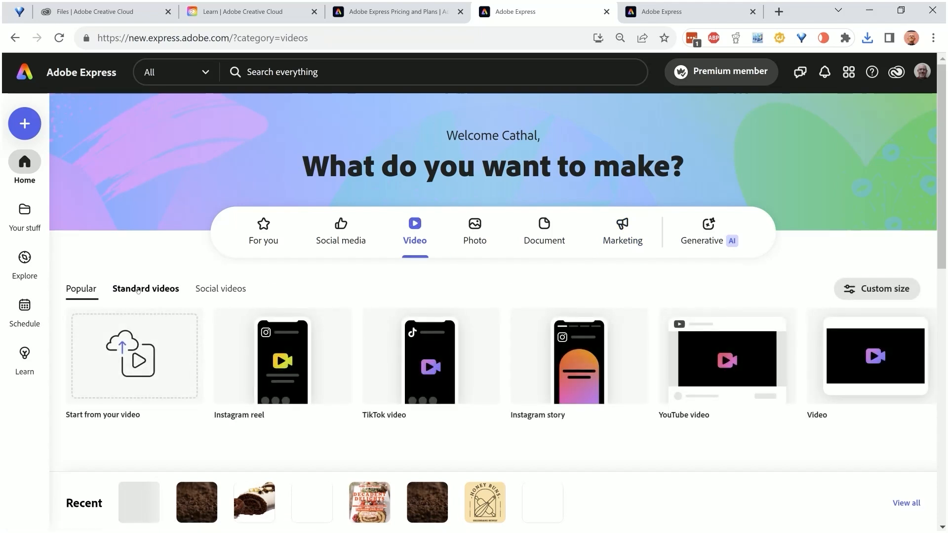
pyautogui.moveTo(285, 371)
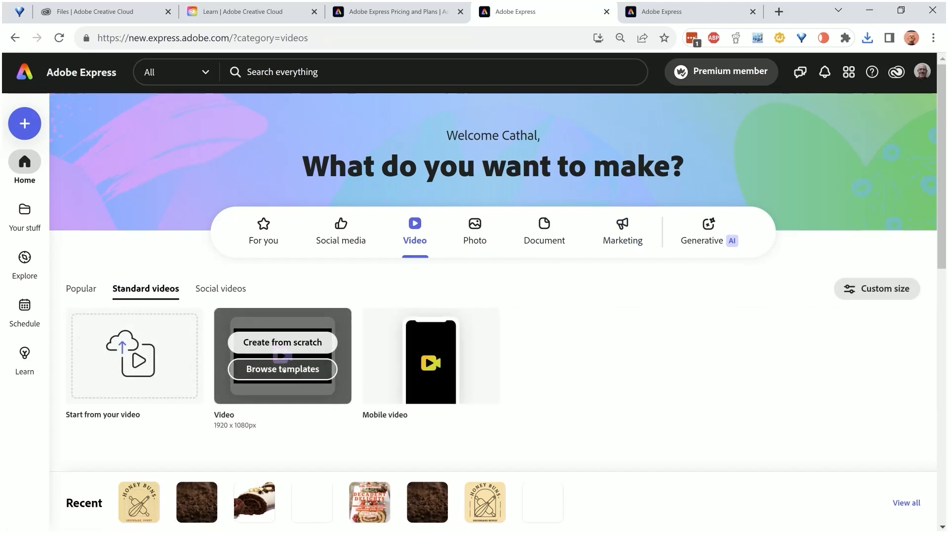
pyautogui.click(287, 342)
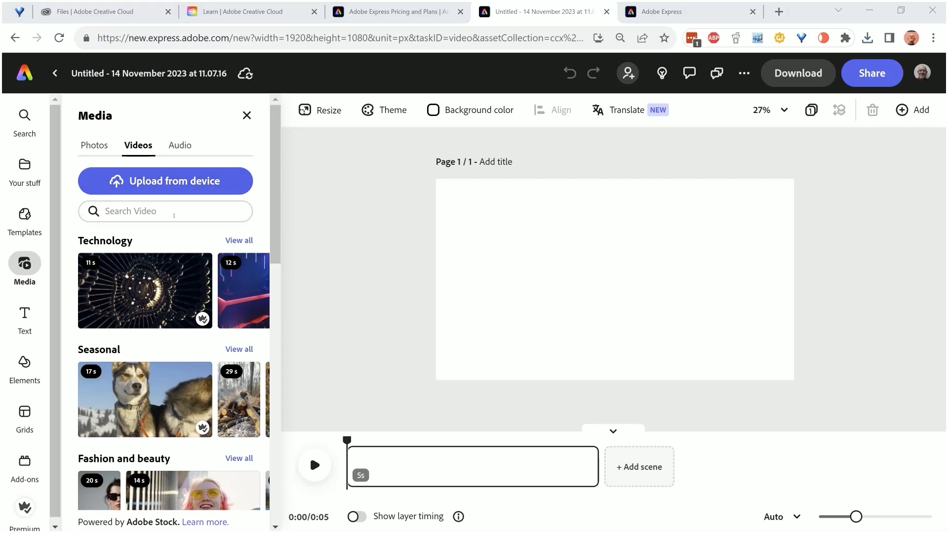
# Search the stock videos for "chocolate cake" and add the 10-second close-up of dark chocolate crumbs to the page
pyautogui.click(174, 214)
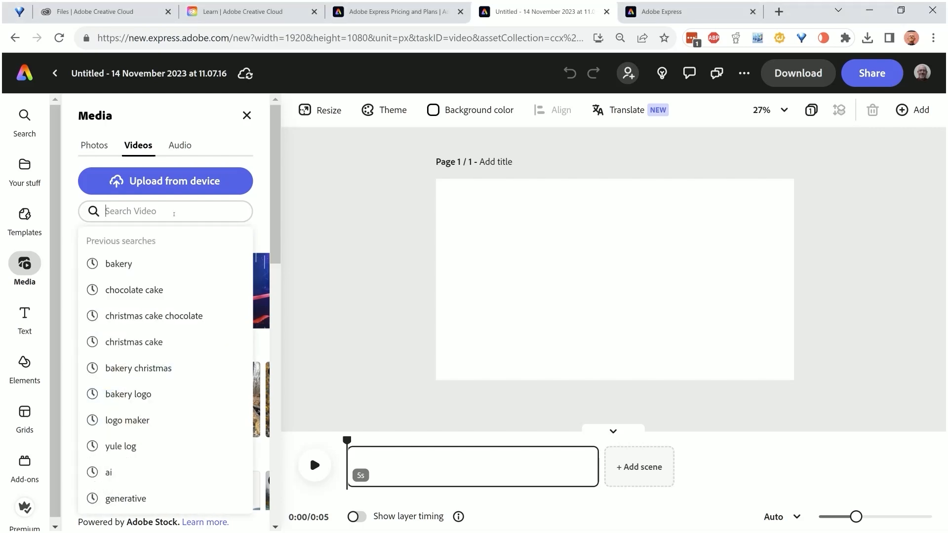
pyautogui.write('ch')
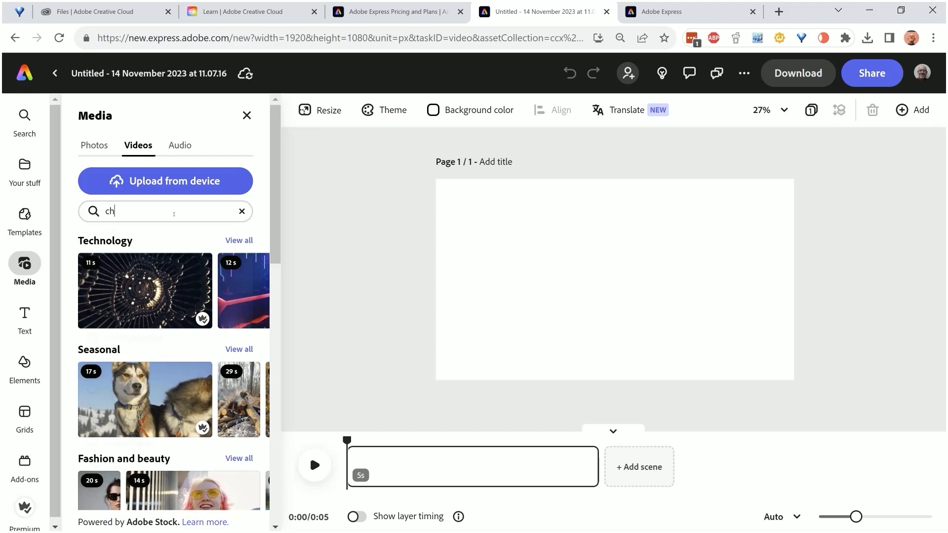
pyautogui.write('ocolate')
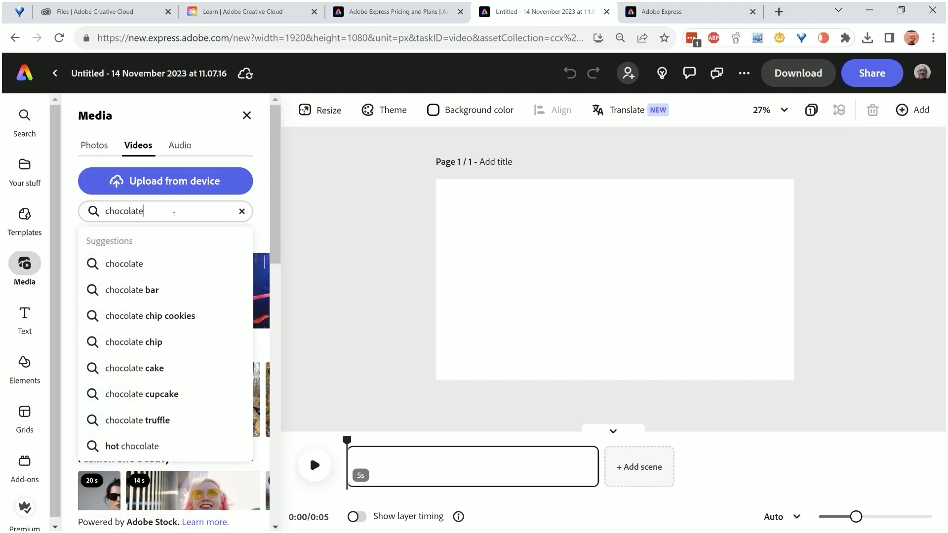
pyautogui.write(' cake')
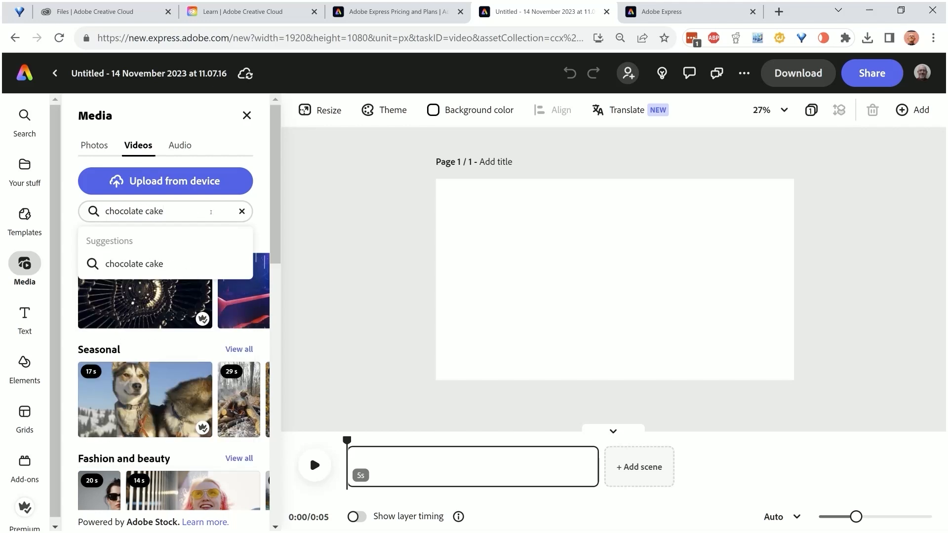
pyautogui.press('Return')
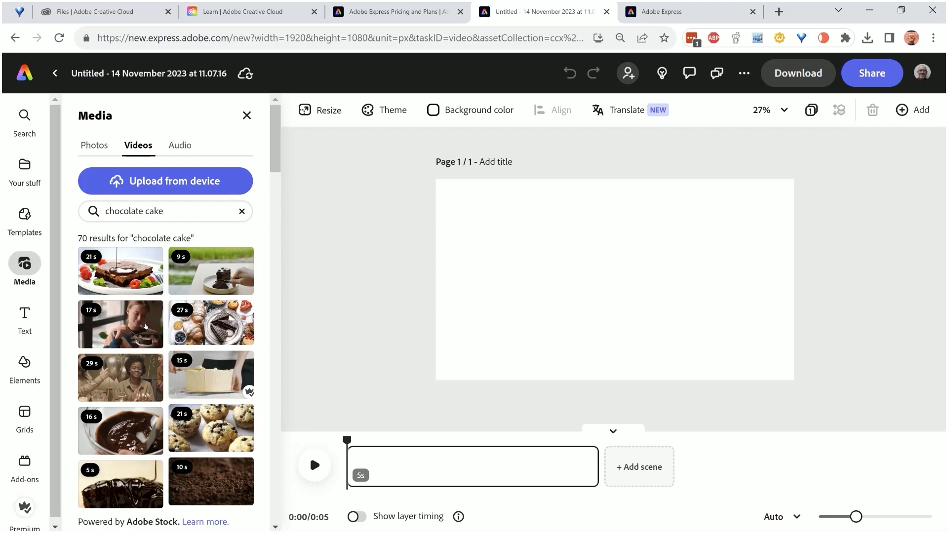
pyautogui.scroll(-2, 198, 421)
pyautogui.click(198, 420)
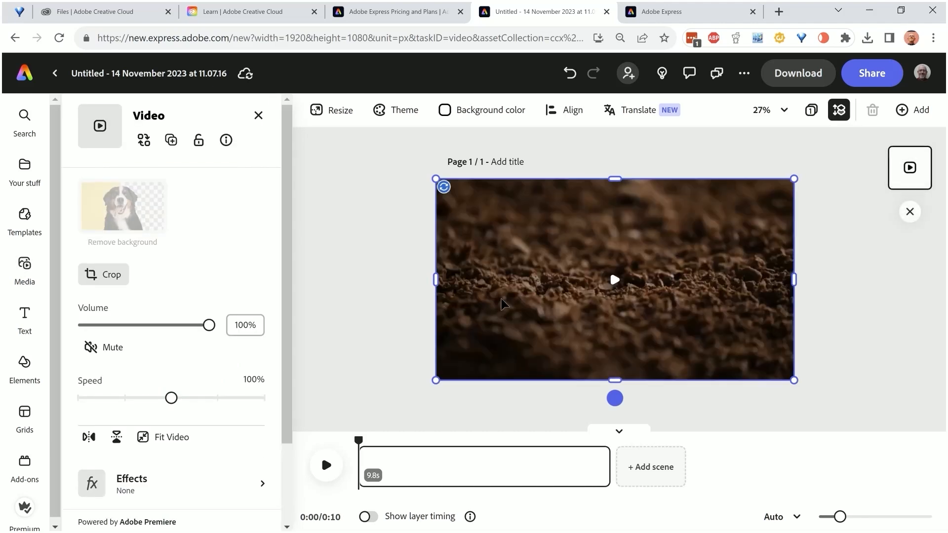
pyautogui.click(620, 280)
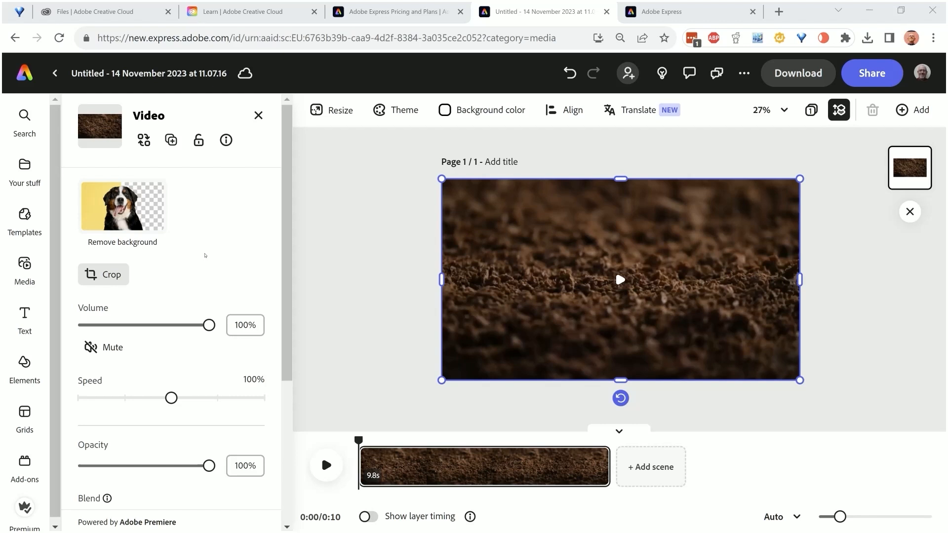
# Add a new text box over the clip and widen it towards both sides of the page
pyautogui.click(25, 316)
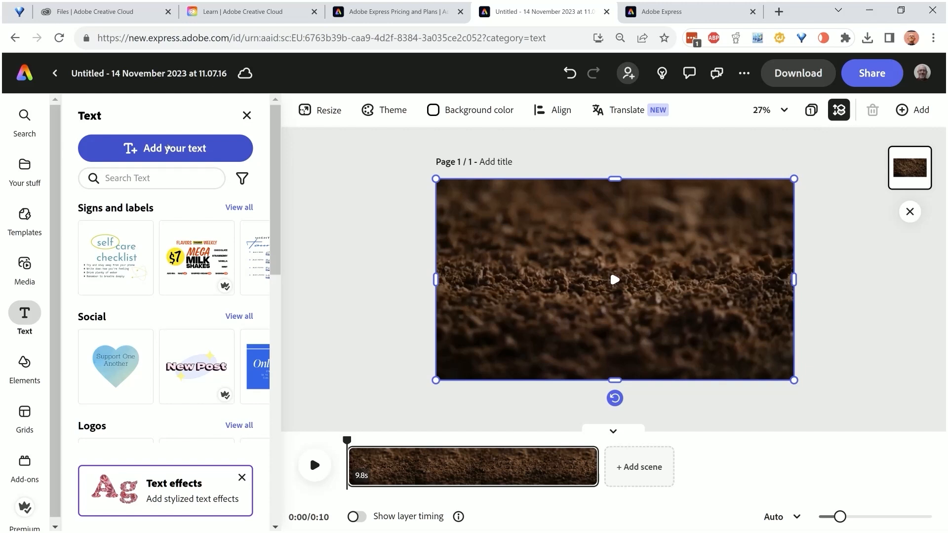
pyautogui.click(168, 148)
pyautogui.moveTo(542, 282); pyautogui.dragTo(469, 281)
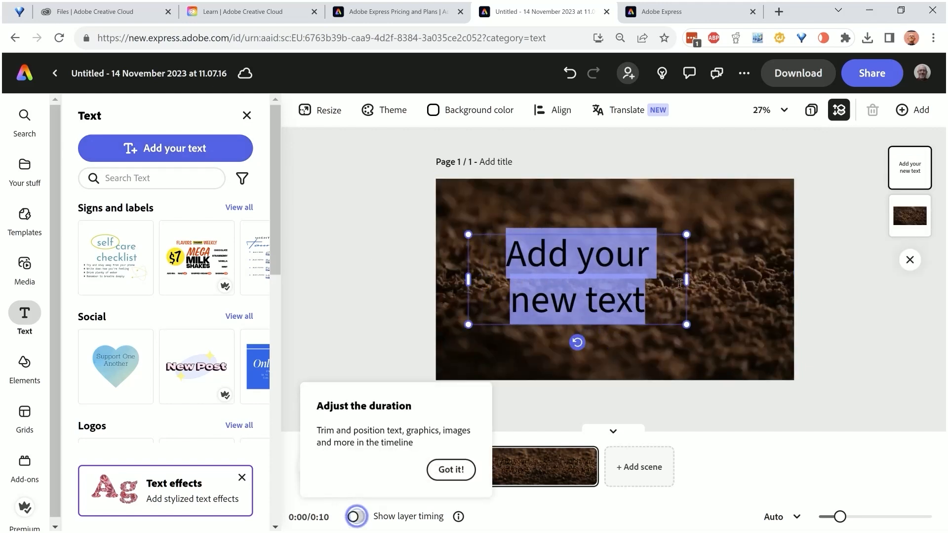
pyautogui.moveTo(686, 280); pyautogui.dragTo(738, 280)
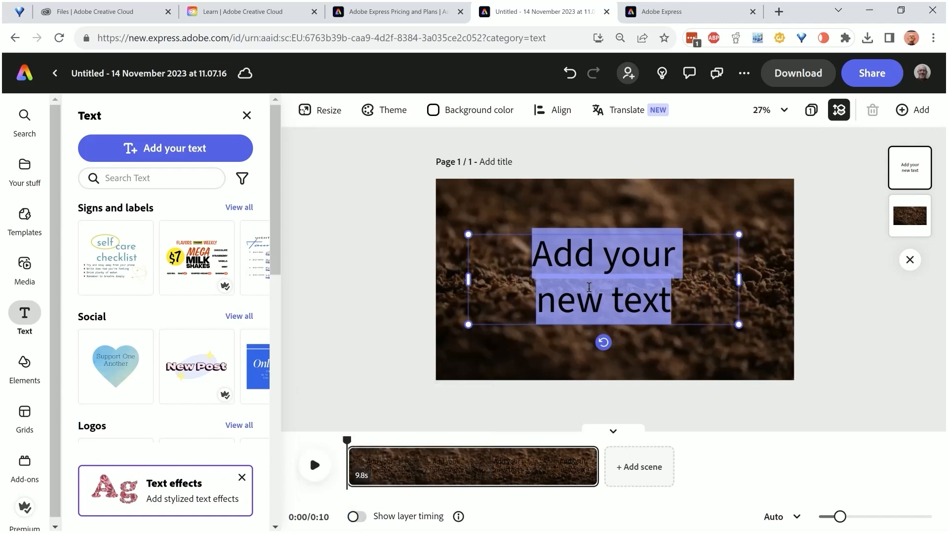
# Replace the placeholder text with "Yule Logs"
pyautogui.doubleClick(592, 256)
pyautogui.moveTo(683, 301); pyautogui.dragTo(530, 264)
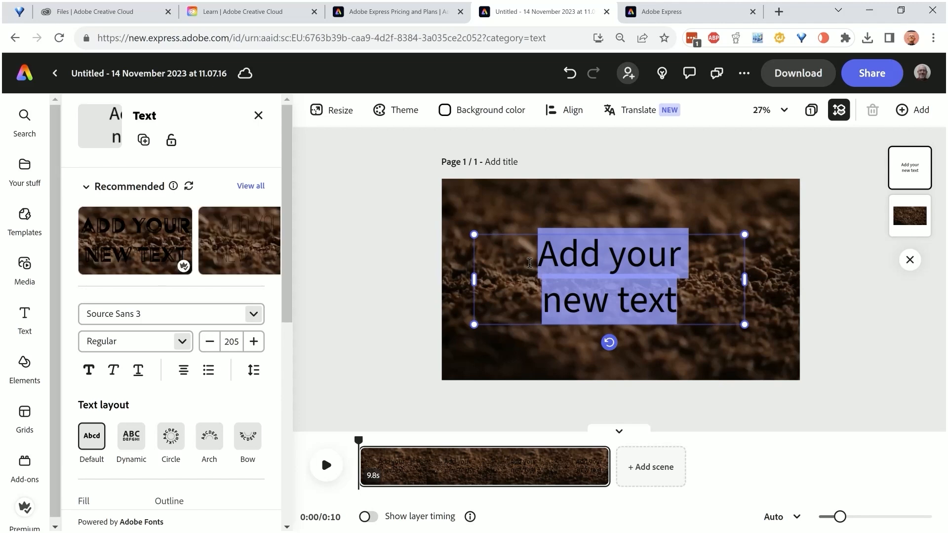
pyautogui.press('BackSpace')
pyautogui.write('Yule Logs')
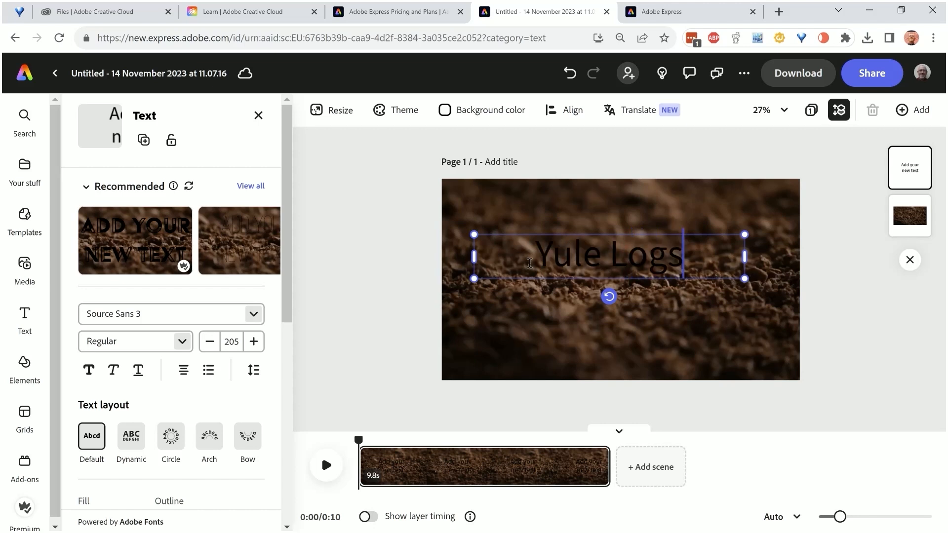
# Set the Yule Logs text in Brix Slab Bold and give it a white fill
pyautogui.moveTo(688, 262); pyautogui.dragTo(532, 249)
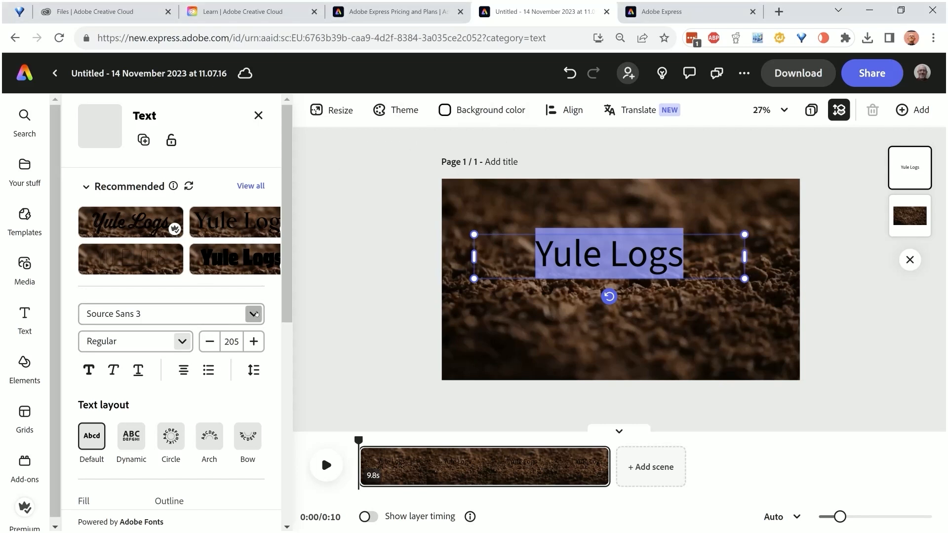
pyautogui.click(255, 313)
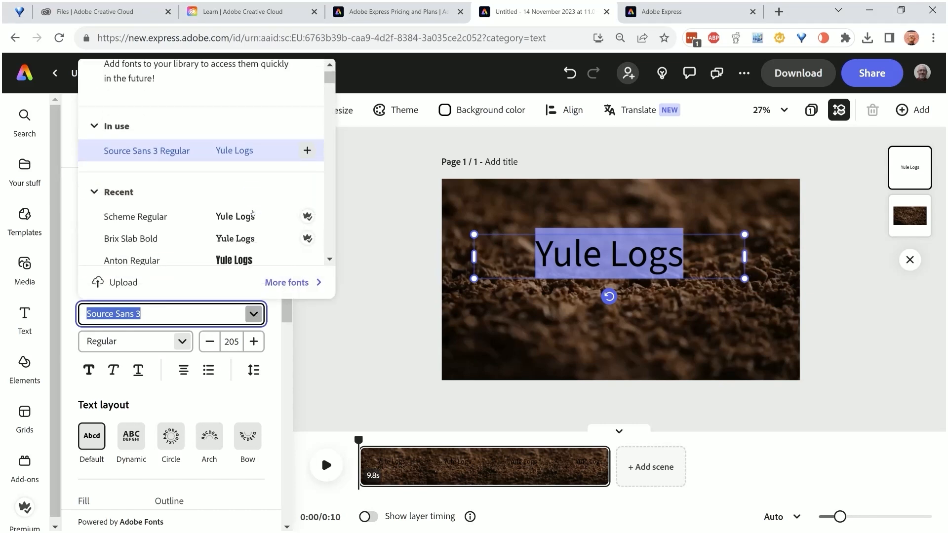
pyautogui.scroll(-3, 252, 213)
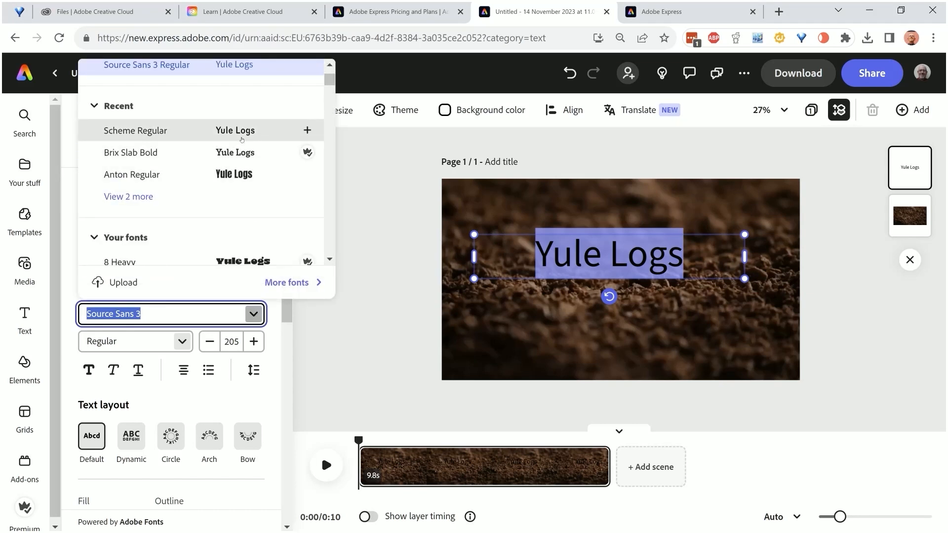
pyautogui.click(242, 154)
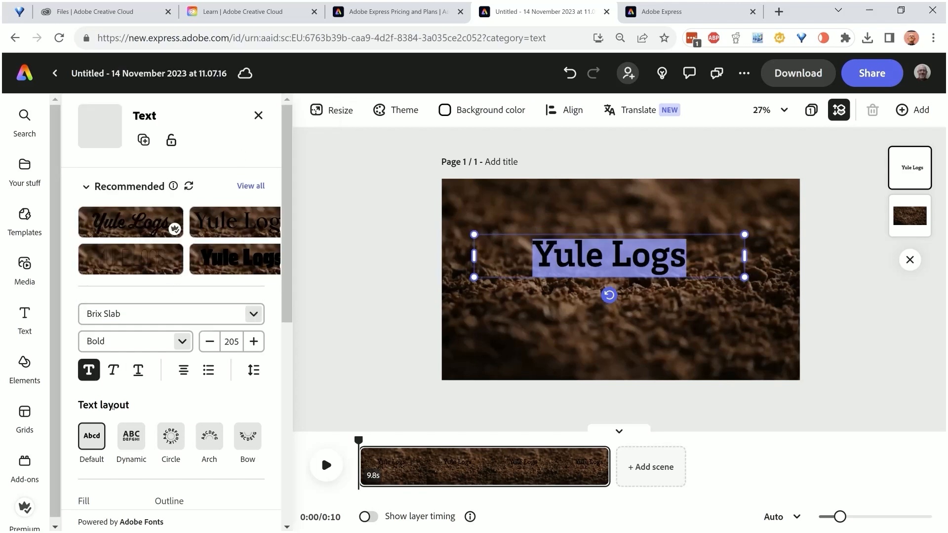
pyautogui.scroll(-3, 113, 405)
pyautogui.click(110, 390)
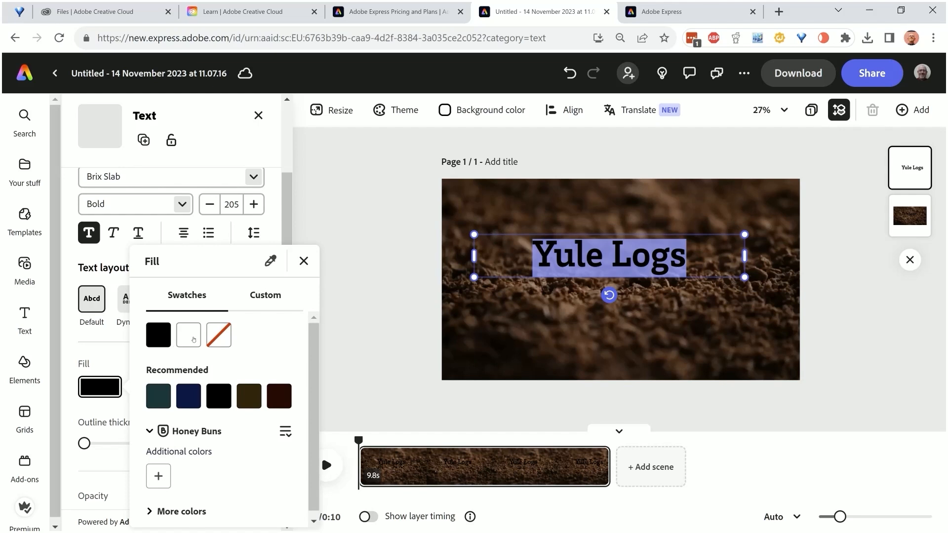
pyautogui.click(194, 340)
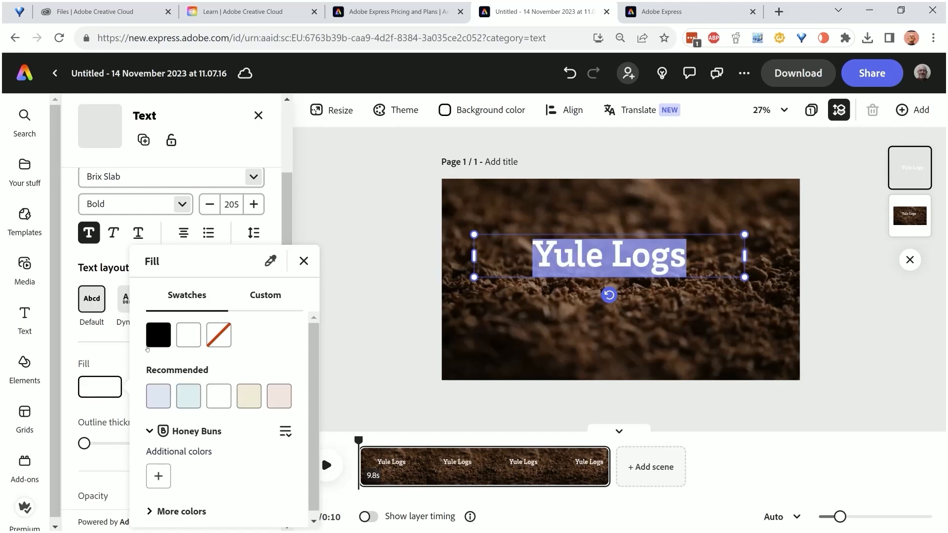
# Give the Yule Logs text a custom bright red outline, #FF0012, with a thickness of 17
pyautogui.click(118, 356)
pyautogui.click(179, 388)
pyautogui.click(236, 343)
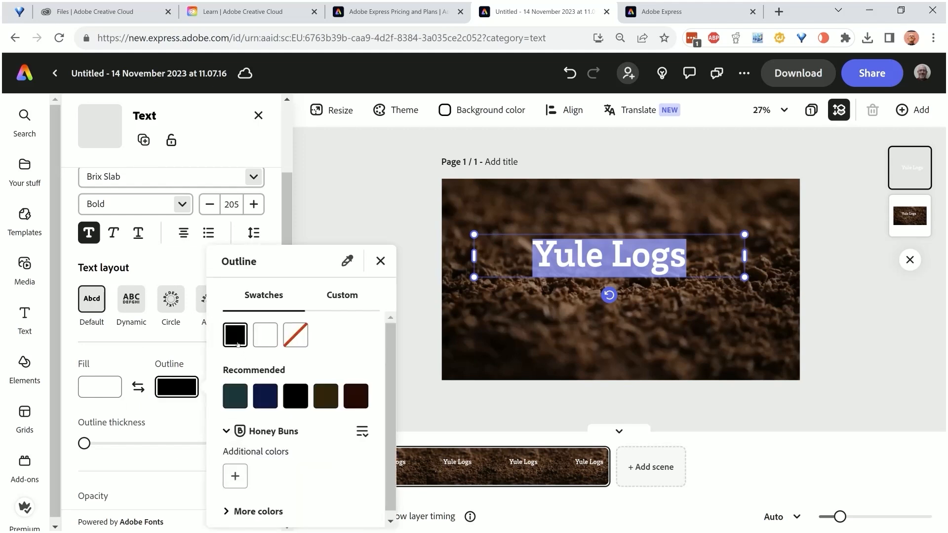
pyautogui.click(342, 296)
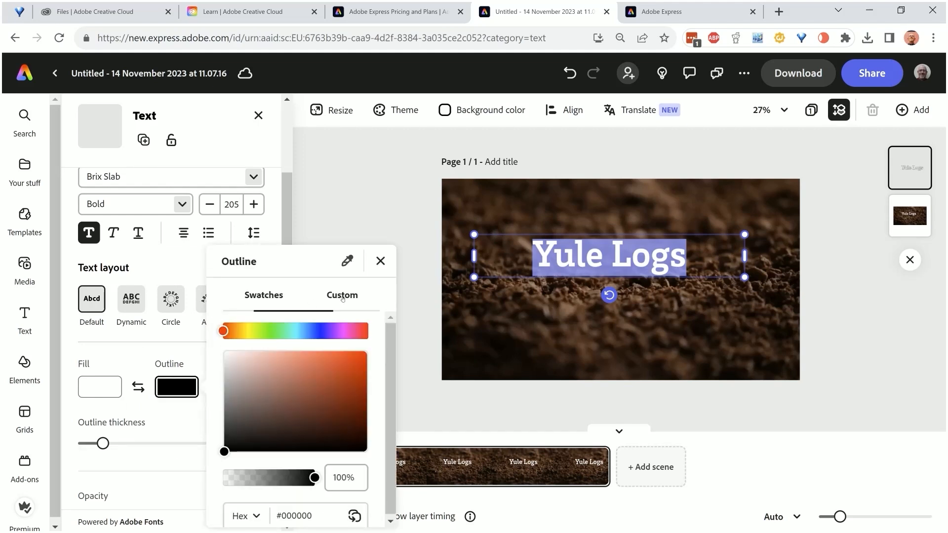
pyautogui.click(367, 328)
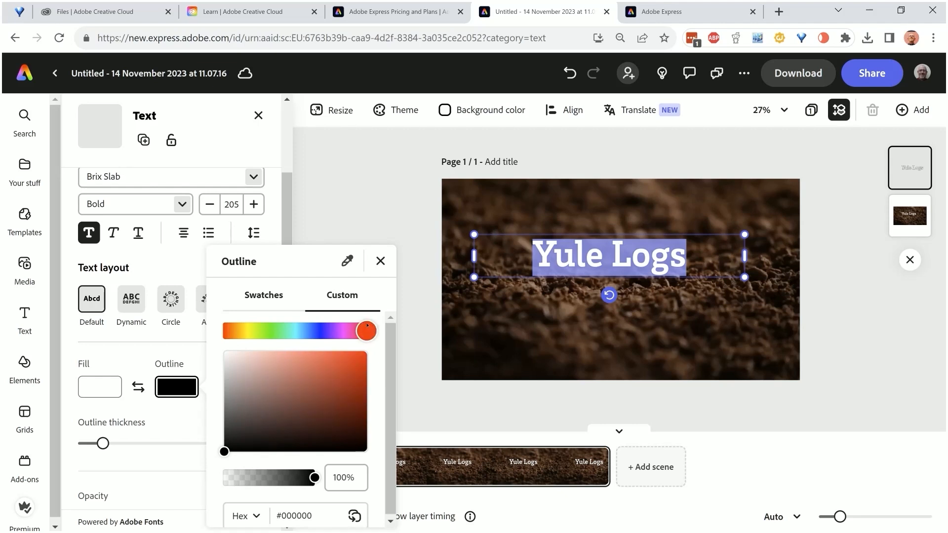
pyautogui.click(369, 351)
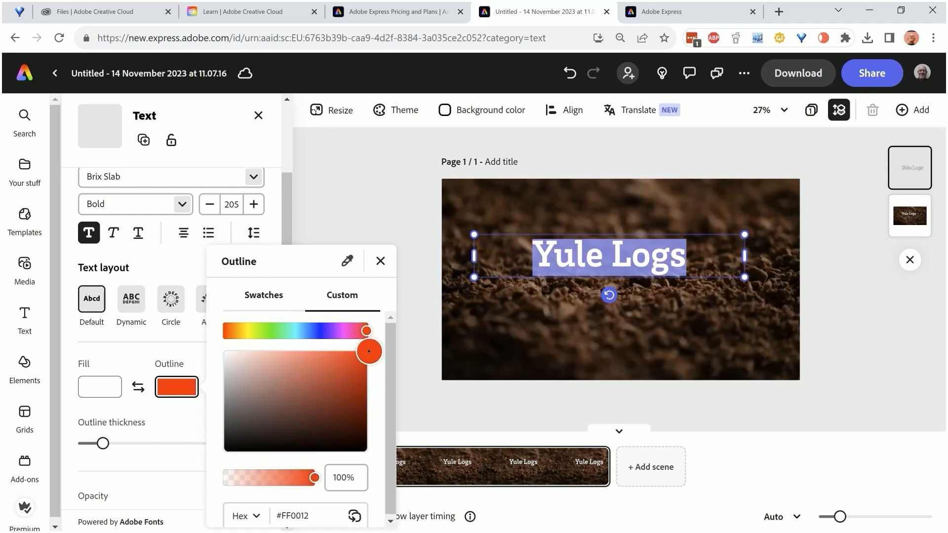
pyautogui.click(155, 435)
pyautogui.moveTo(103, 443)
pyautogui.mouseDown()
pyautogui.moveTo(117, 443)
pyautogui.moveTo(104, 444)
pyautogui.mouseUp()
# Apply the Bungee In animation to the Yule Logs text and play a few seconds of the video to preview it
pyautogui.moveTo(285, 388); pyautogui.dragTo(283, 502)
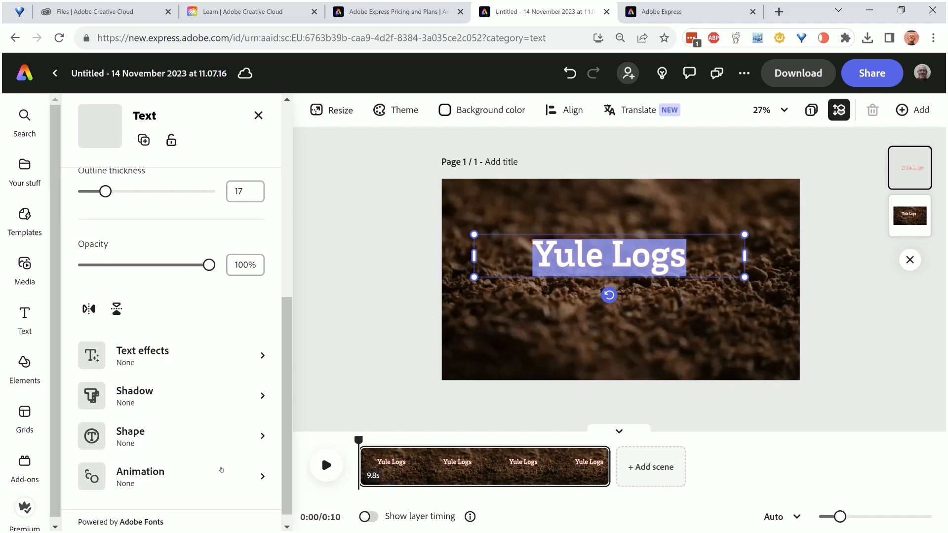
pyautogui.click(221, 471)
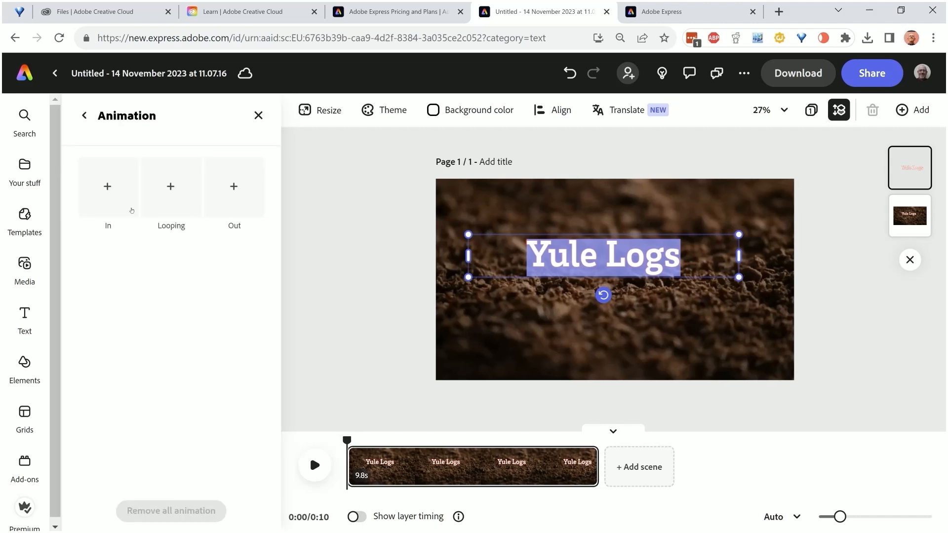
pyautogui.click(119, 198)
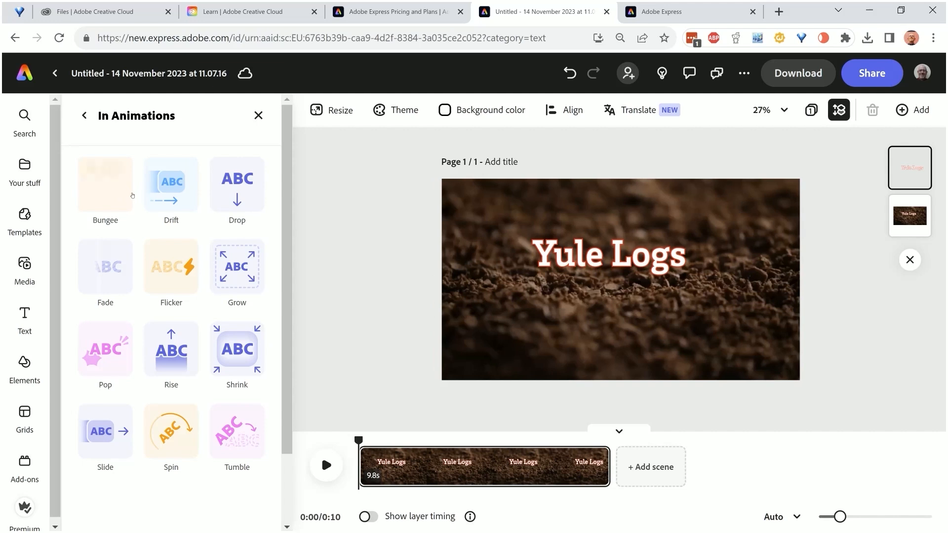
pyautogui.click(115, 184)
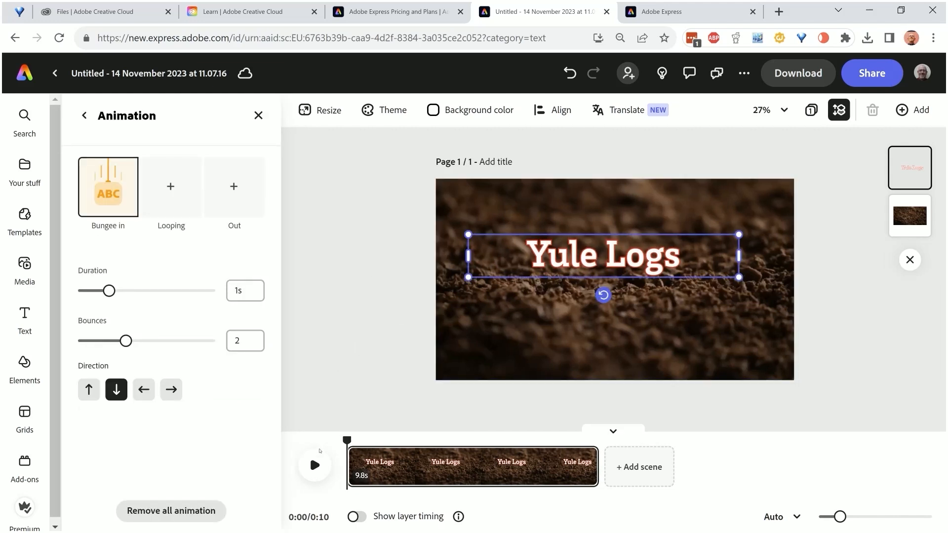
pyautogui.click(315, 464)
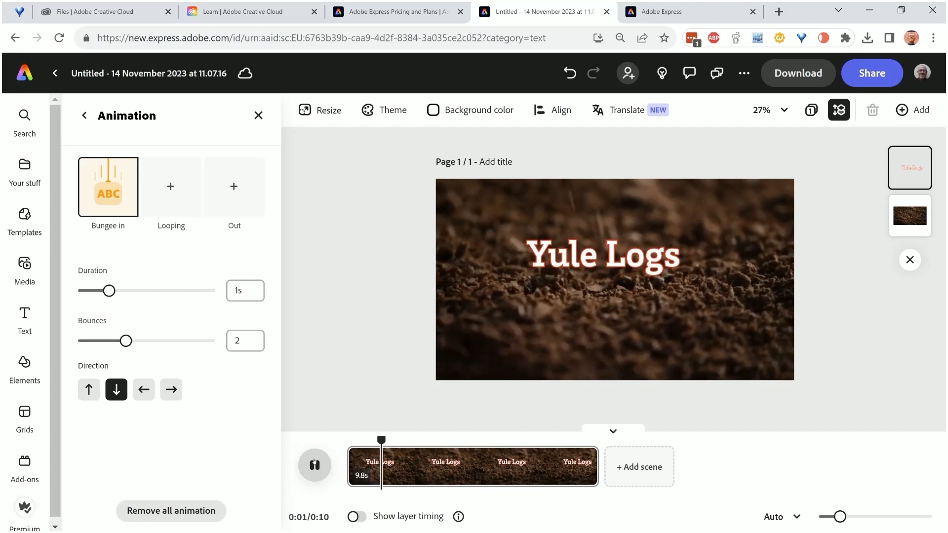
pyautogui.click(315, 464)
# Retype the title in capitals as YULE LOGS
pyautogui.click(559, 257)
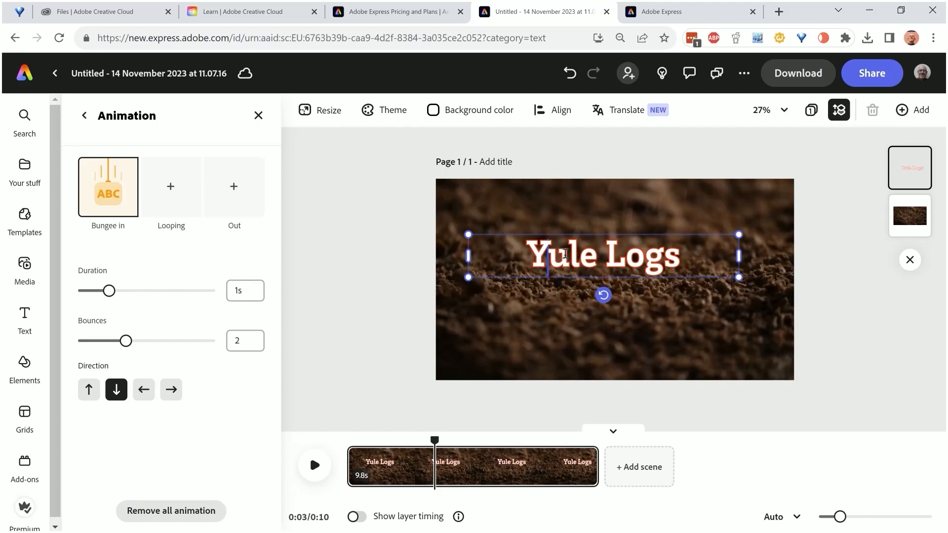
pyautogui.doubleClick(566, 254)
pyautogui.moveTo(680, 254); pyautogui.dragTo(520, 245)
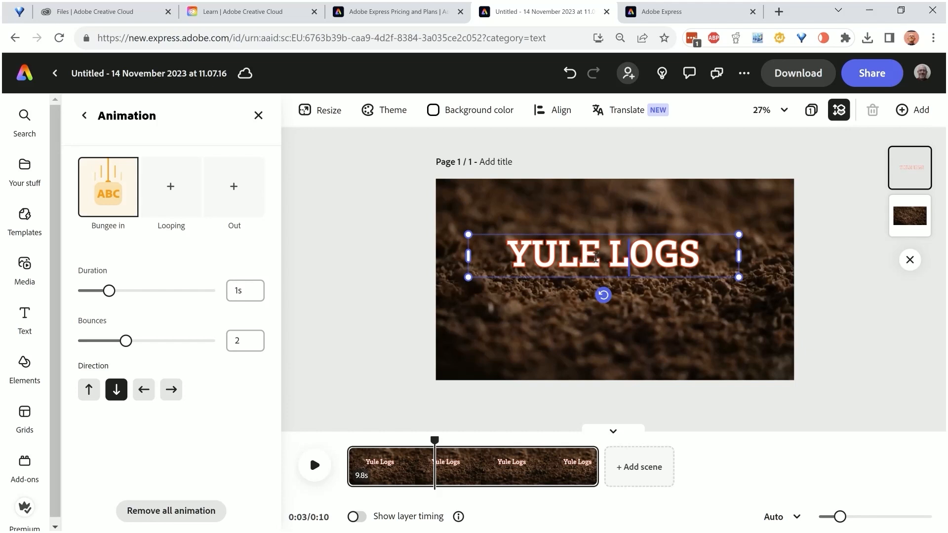
# Increase the font size of the whole YULE LOGS title to 234
pyautogui.moveTo(700, 254); pyautogui.dragTo(504, 245)
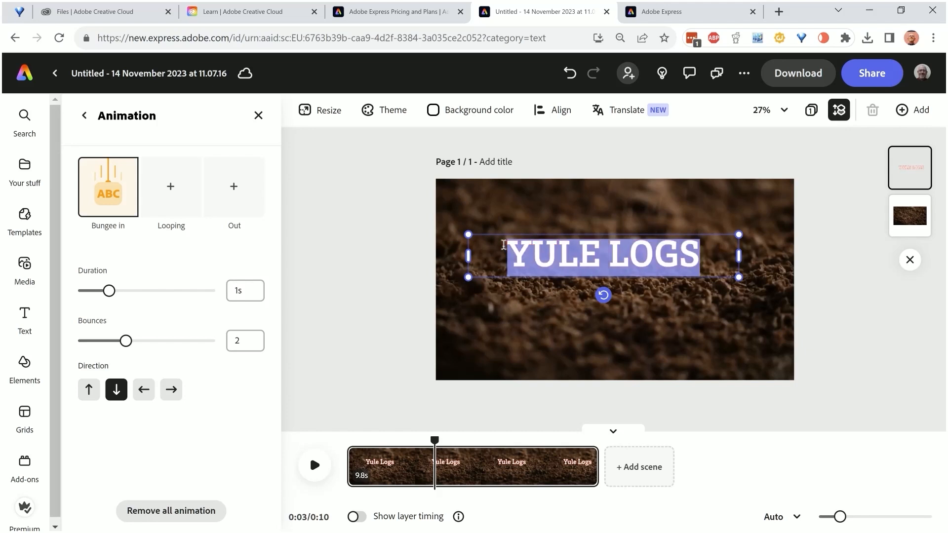
pyautogui.click(85, 115)
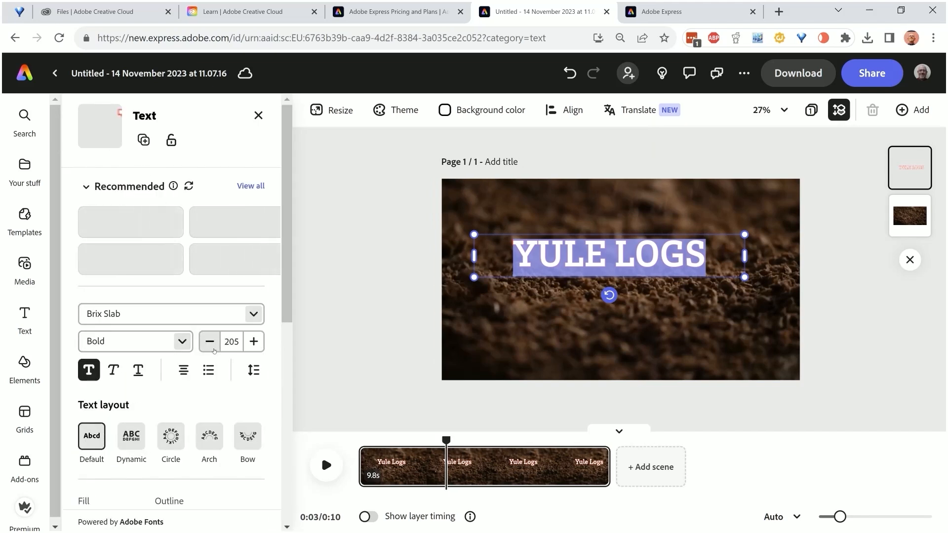
pyautogui.click(254, 341)
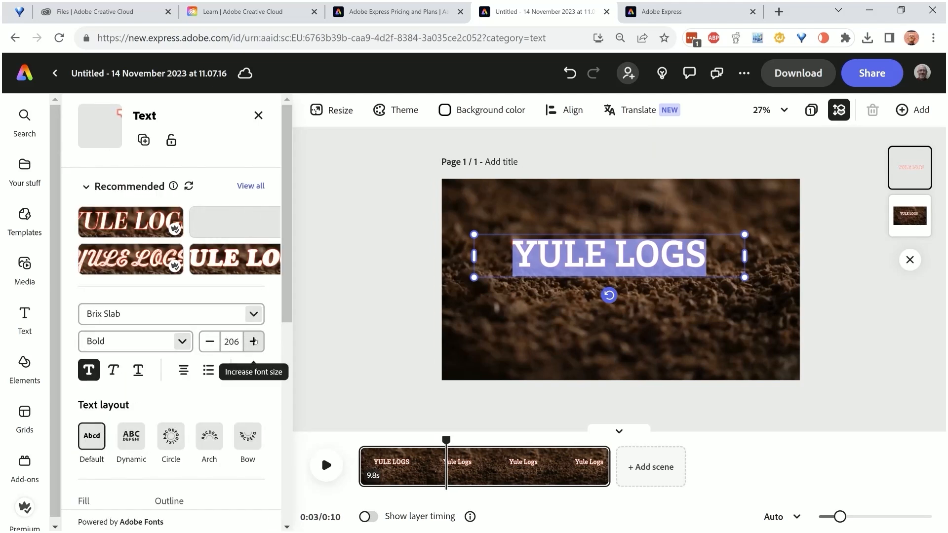
pyautogui.click(254, 342)
pyautogui.click(254, 341)
pyautogui.click(254, 341)
pyautogui.click(254, 342)
pyautogui.click(254, 341)
pyautogui.click(253, 341)
pyautogui.click(253, 341)
pyautogui.click(254, 341)
pyautogui.click(254, 341)
pyautogui.click(253, 341)
pyautogui.click(254, 342)
pyautogui.click(253, 341)
pyautogui.click(254, 341)
pyautogui.click(254, 341)
pyautogui.click(254, 341)
pyautogui.click(254, 342)
pyautogui.click(254, 342)
pyautogui.click(254, 341)
pyautogui.click(254, 342)
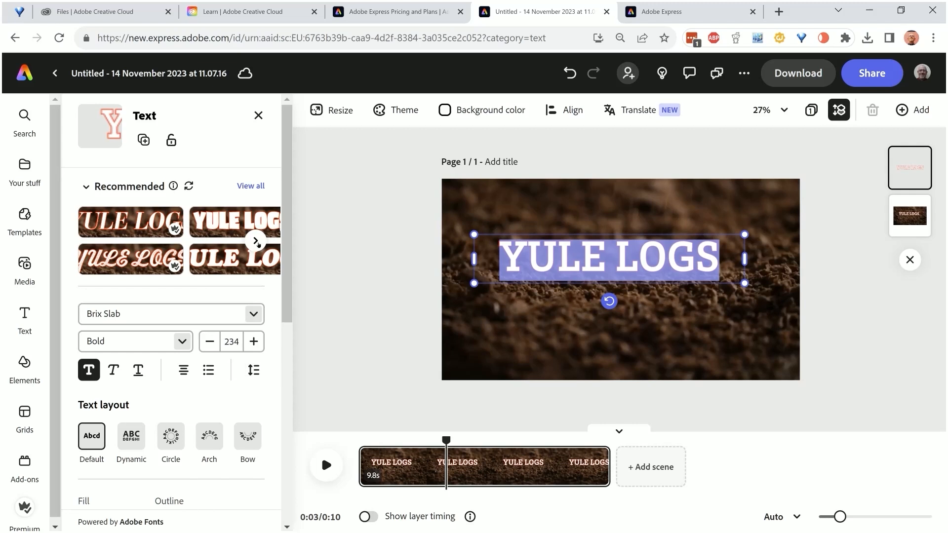
# Browse the recommended fonts, move the YULE LOGS title higher on the clip and start playback
pyautogui.click(256, 241)
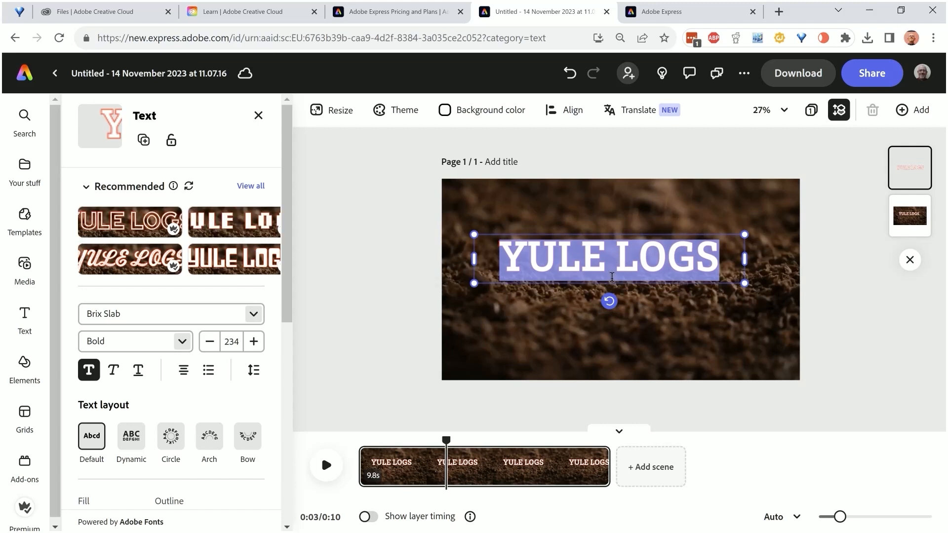
pyautogui.moveTo(611, 280); pyautogui.dragTo(611, 254)
pyautogui.click(327, 464)
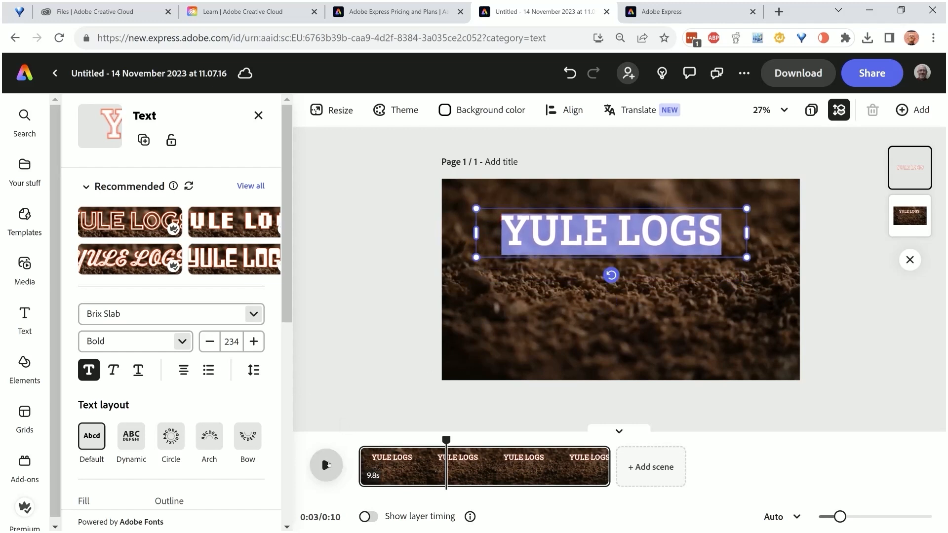
# Return the video to 0s and play about three seconds to preview the YULE LOGS title animation
pyautogui.click(326, 465)
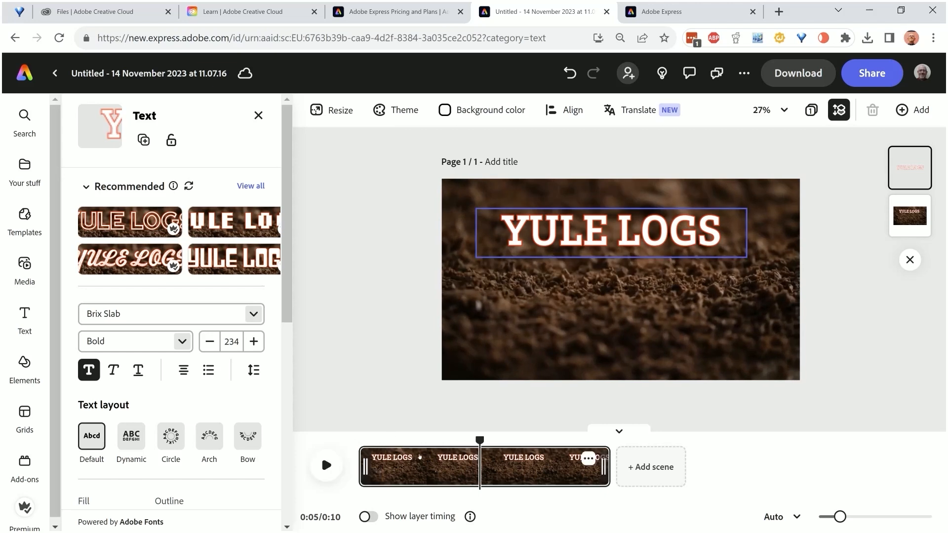
pyautogui.moveTo(480, 440); pyautogui.dragTo(357, 394)
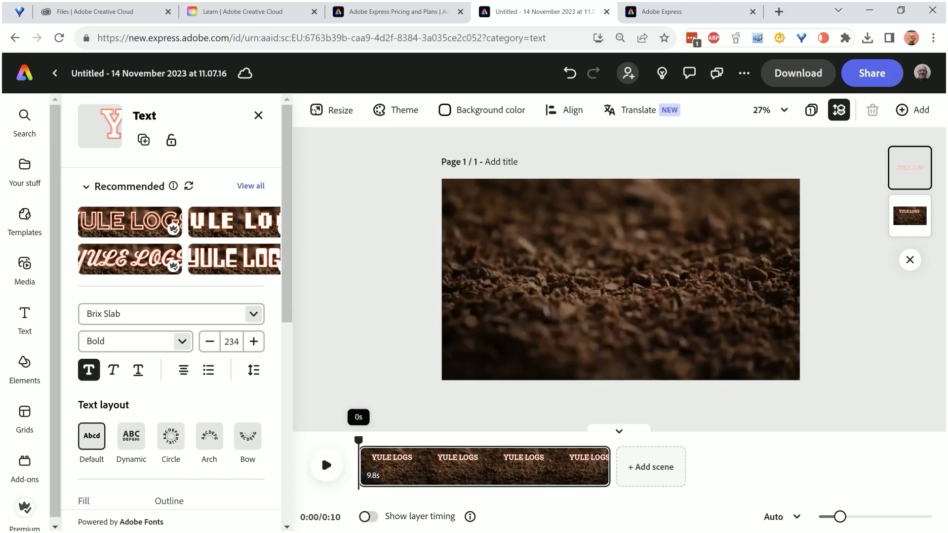
pyautogui.click(326, 465)
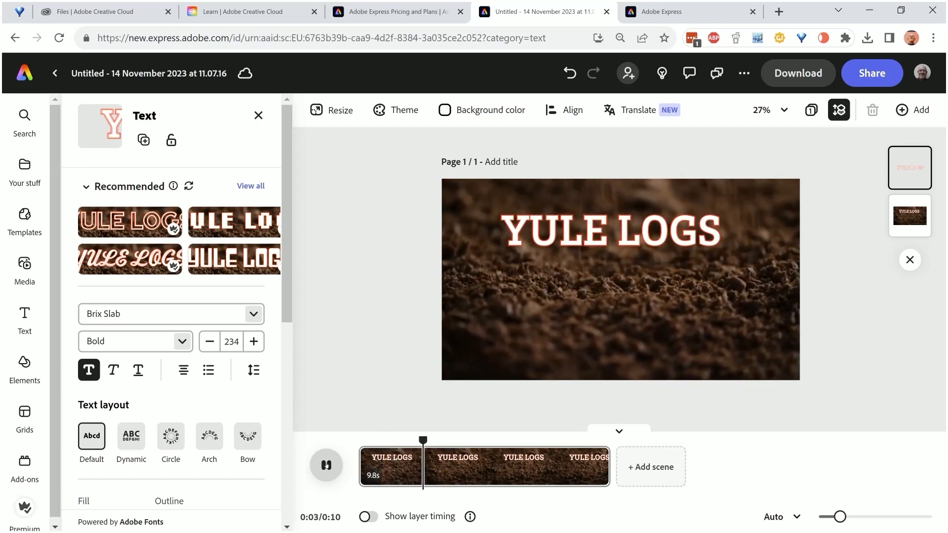
pyautogui.click(327, 465)
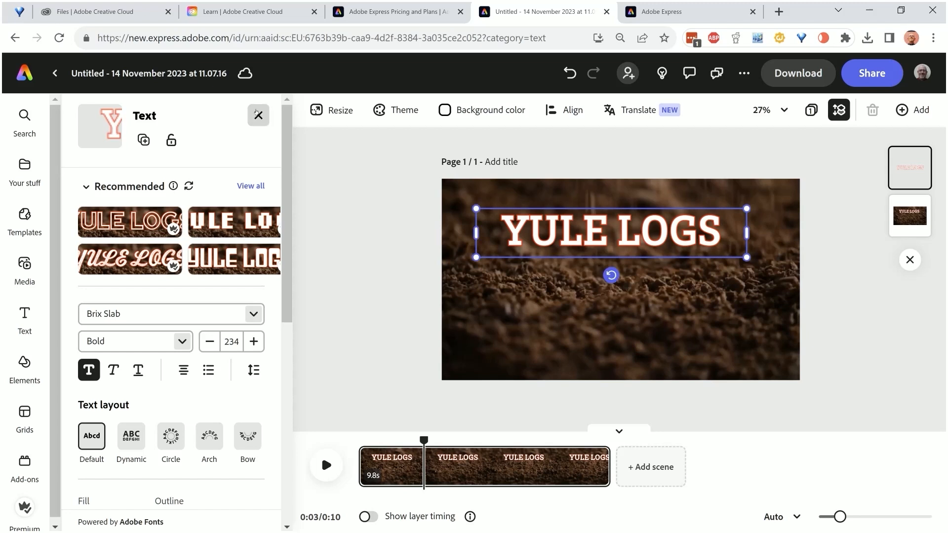
# Move the YULE LOGS title slightly to the right on the clip and set its Bungee In animation duration to 2.11 s
pyautogui.click(612, 273)
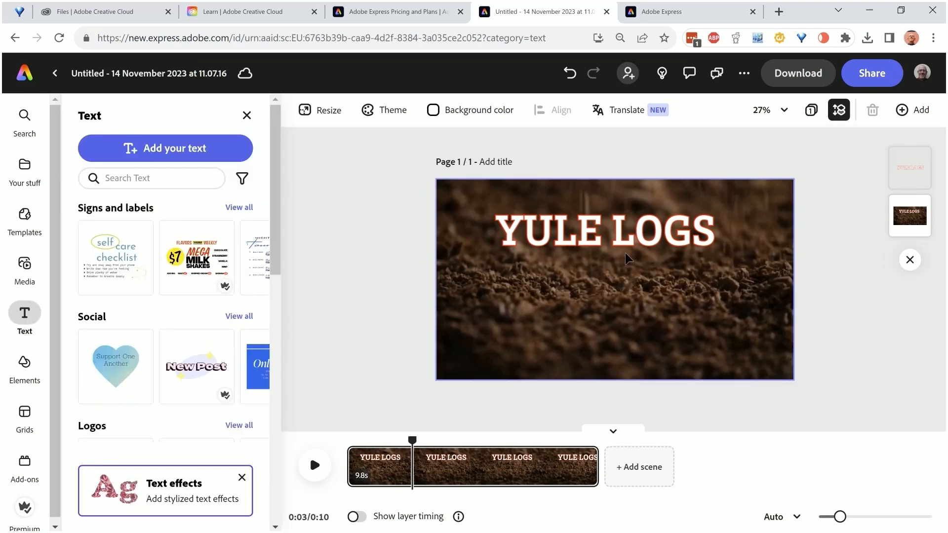
pyautogui.moveTo(625, 244); pyautogui.dragTo(639, 241)
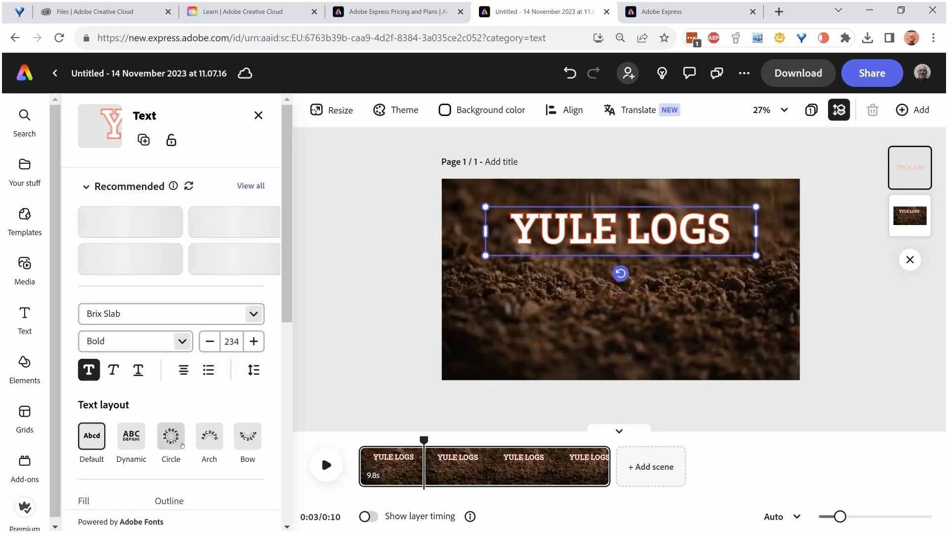
pyautogui.scroll(-3, 201, 400)
pyautogui.scroll(-4, 202, 400)
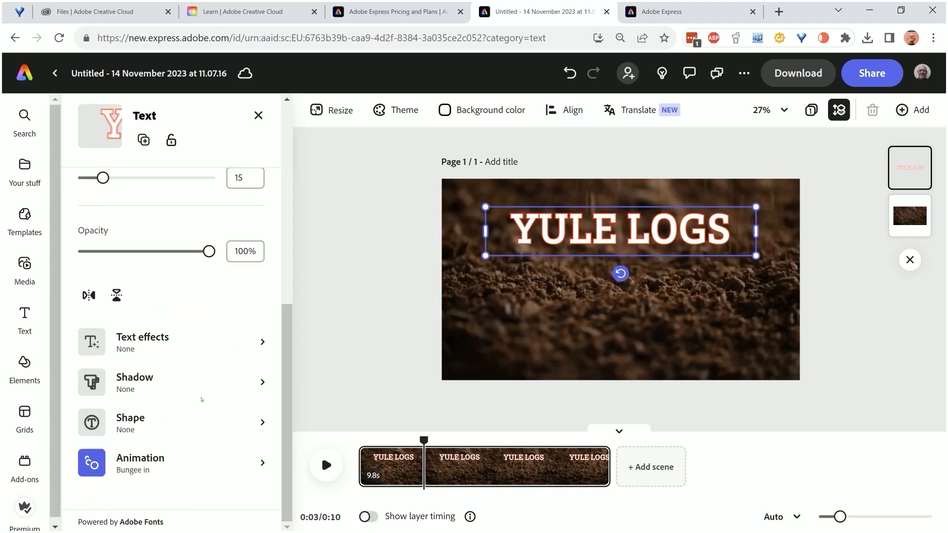
pyautogui.click(175, 470)
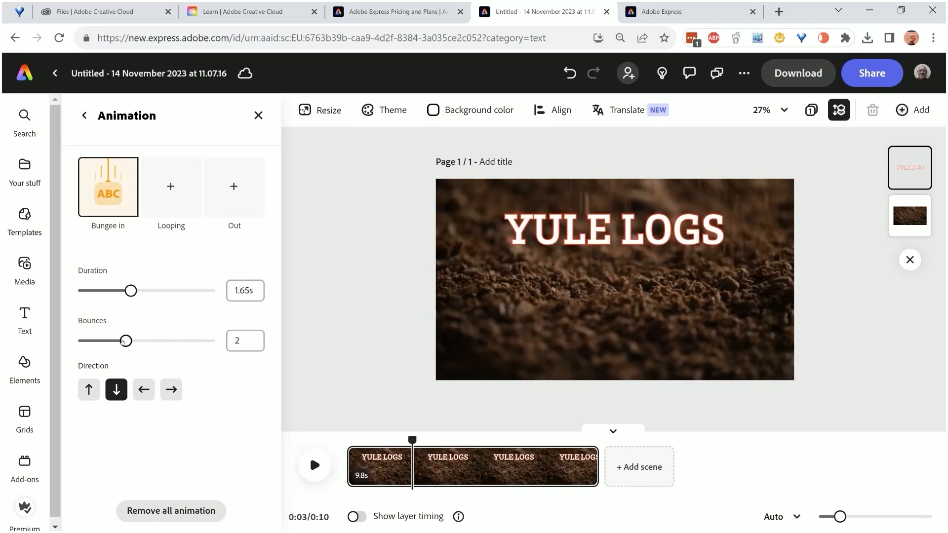
pyautogui.click(146, 291)
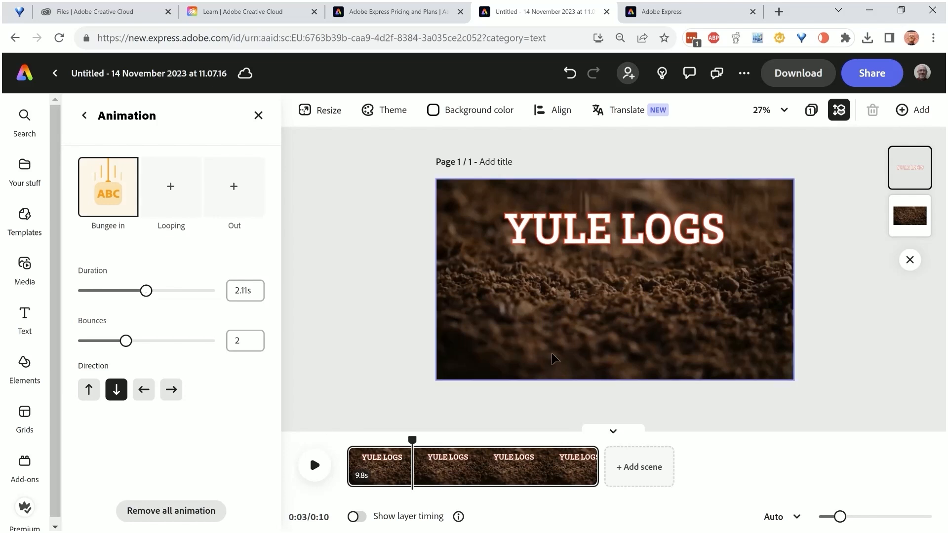
pyautogui.click(407, 404)
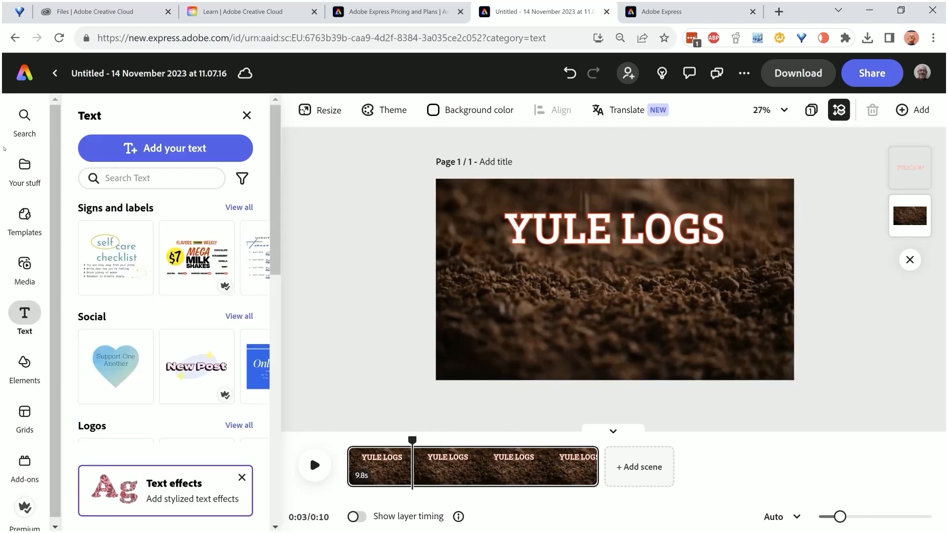
# Add enlarged text reading DECEMBER 1, widened to fit on one line and placed below the YULE LOGS title
pyautogui.click(164, 148)
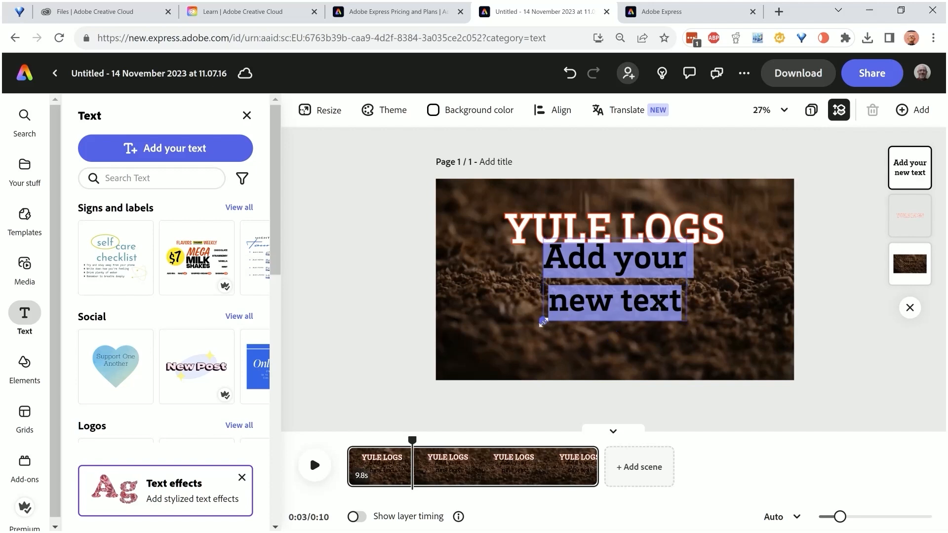
pyautogui.moveTo(543, 322); pyautogui.dragTo(471, 363)
pyautogui.moveTo(687, 294); pyautogui.dragTo(447, 273)
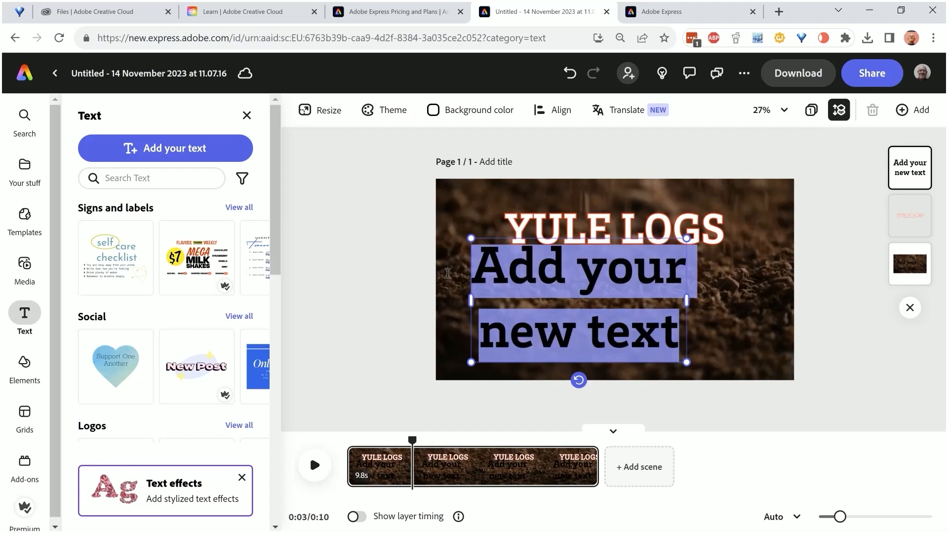
pyautogui.write('DECE')
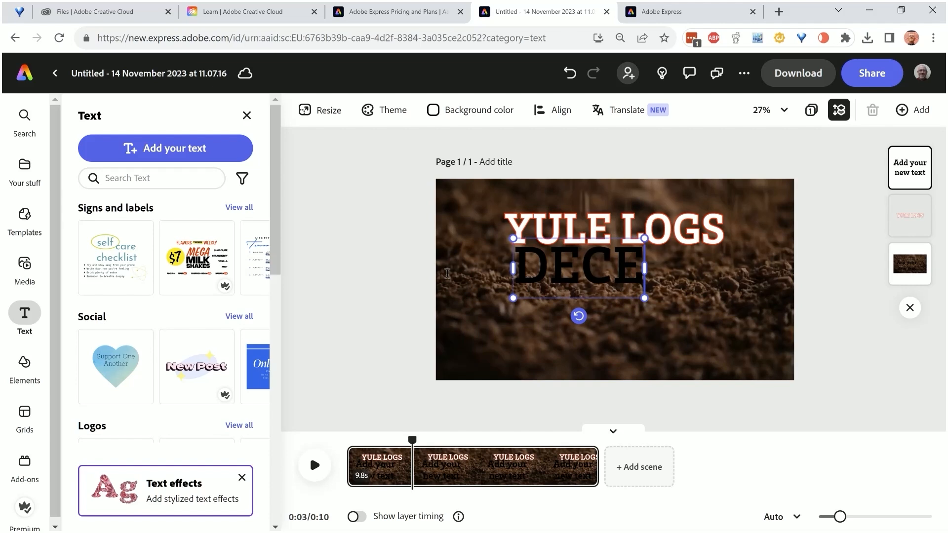
pyautogui.write('MBER ')
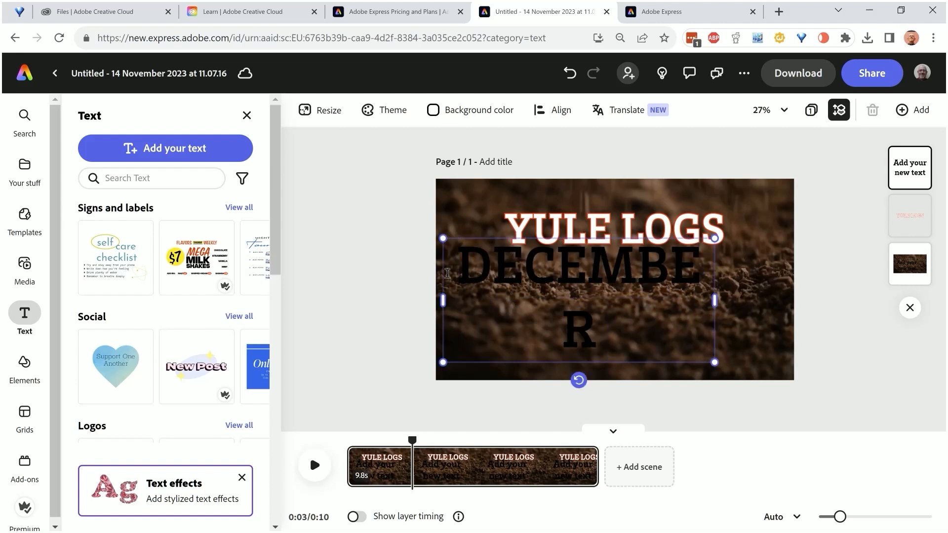
pyautogui.write('1')
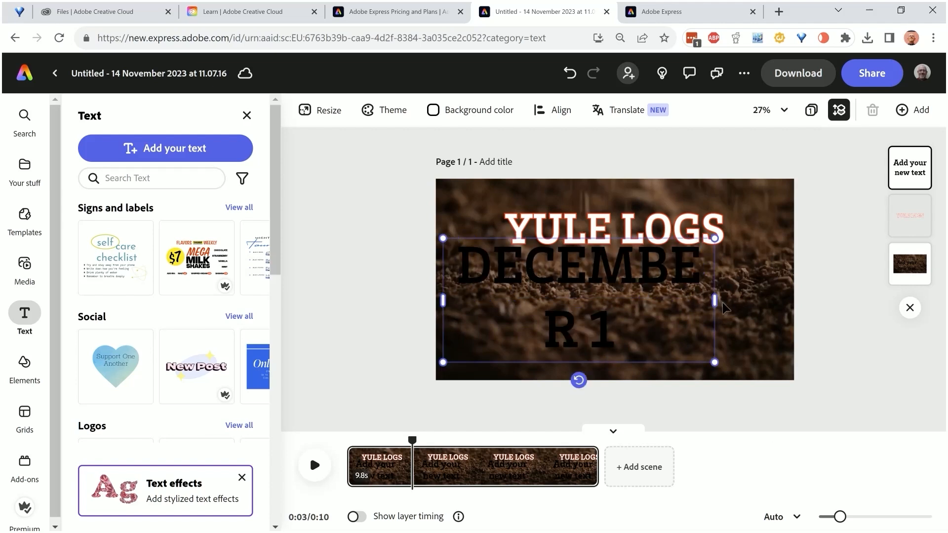
pyautogui.moveTo(715, 300); pyautogui.dragTo(780, 299)
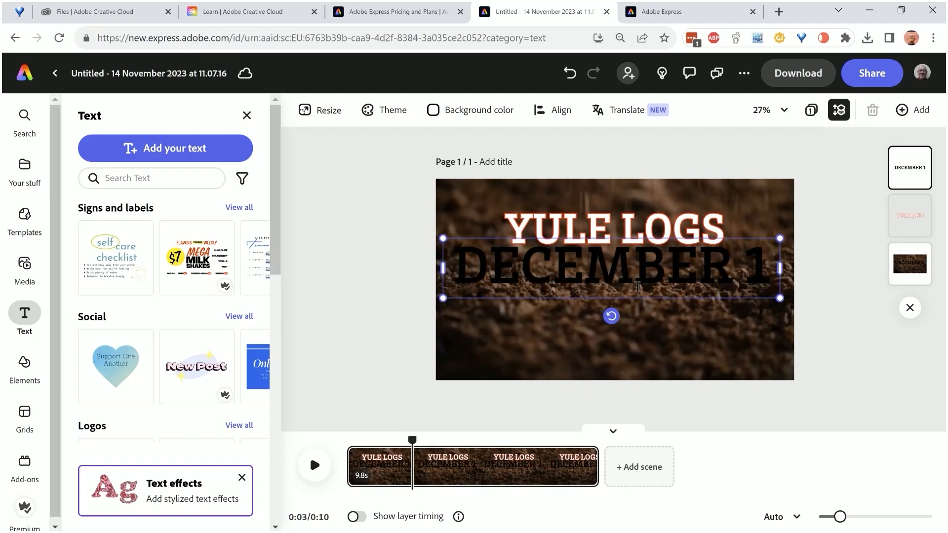
pyautogui.moveTo(638, 296); pyautogui.dragTo(637, 345)
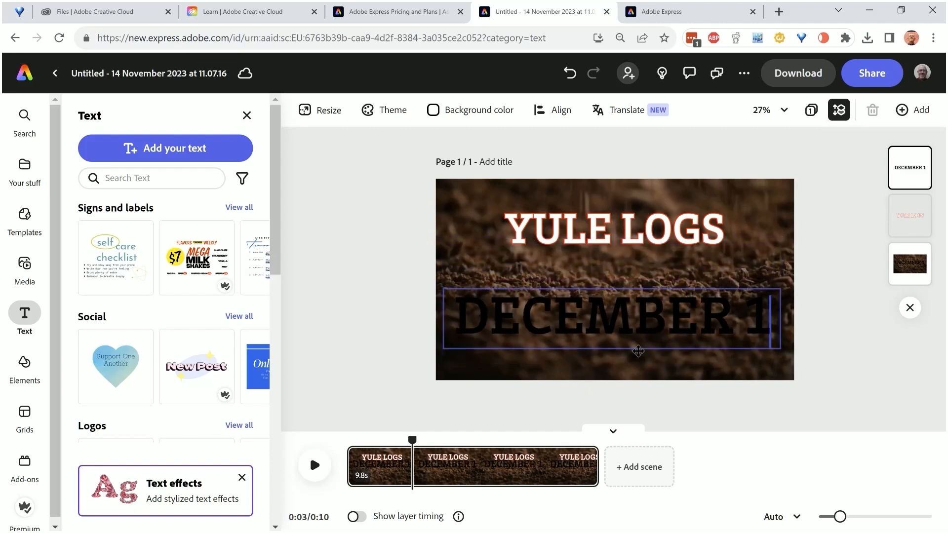
# Change the fill of the whole DECEMBER 1 text to the custom bright green #08FF26
pyautogui.moveTo(769, 322); pyautogui.dragTo(455, 311)
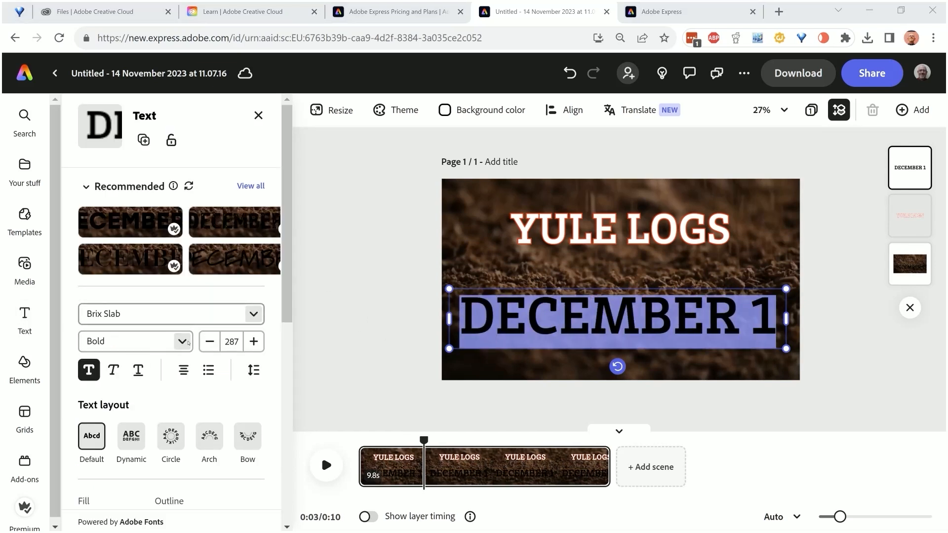
pyautogui.scroll(-3, 99, 345)
pyautogui.click(107, 386)
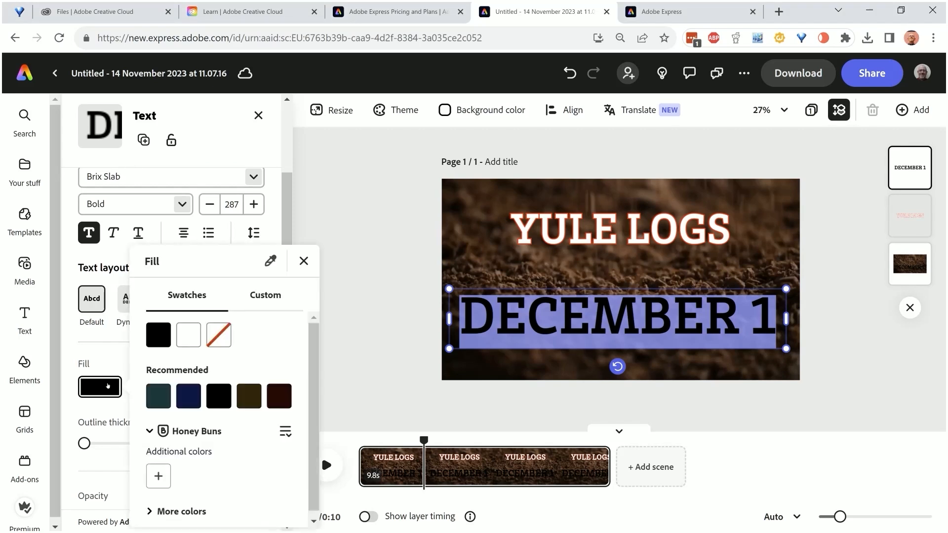
pyautogui.click(261, 298)
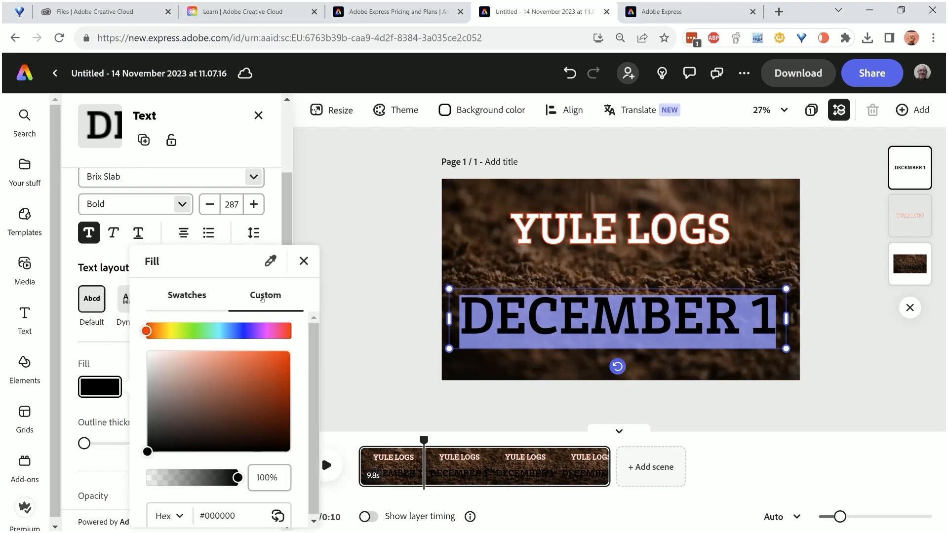
pyautogui.click(198, 332)
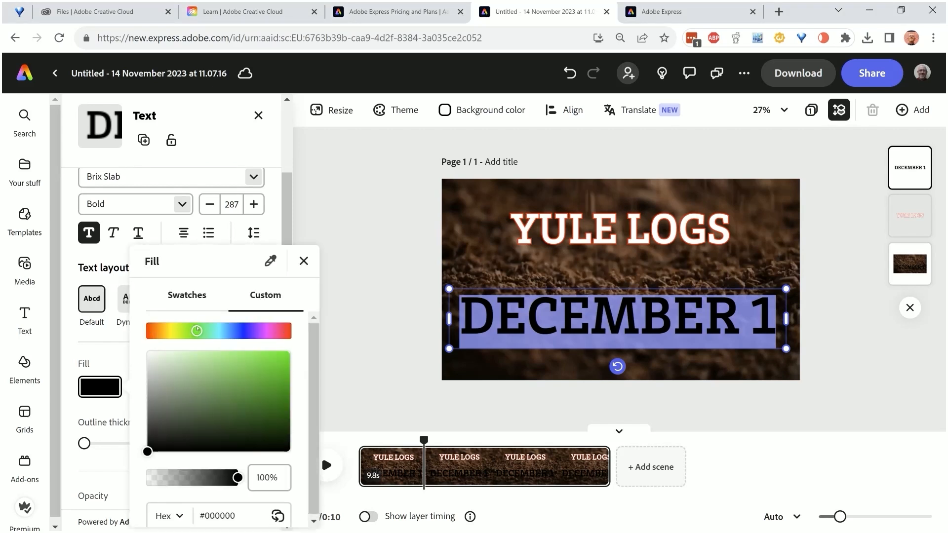
pyautogui.moveTo(261, 398); pyautogui.dragTo(288, 352)
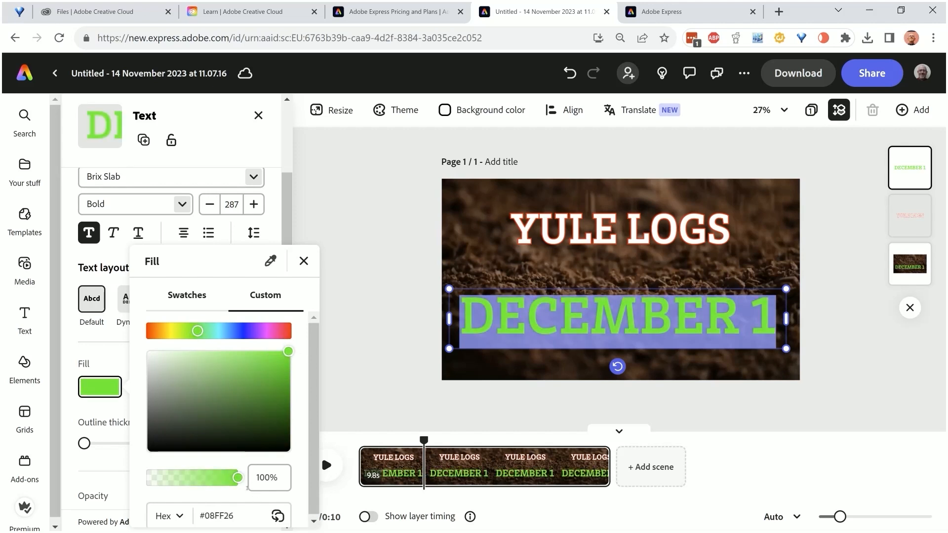
pyautogui.click(304, 260)
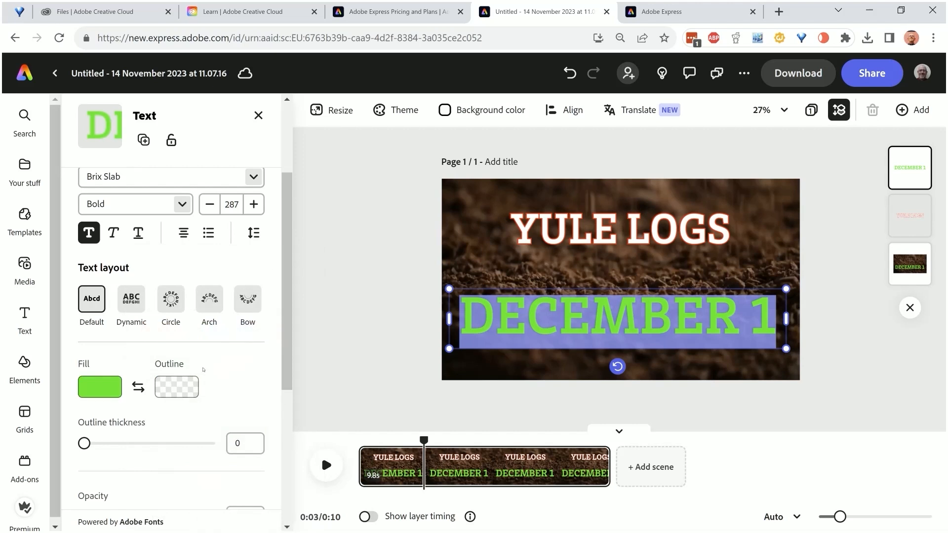
# Give the DECEMBER 1 text a white outline with a thickness of 33
pyautogui.click(187, 387)
pyautogui.click(260, 341)
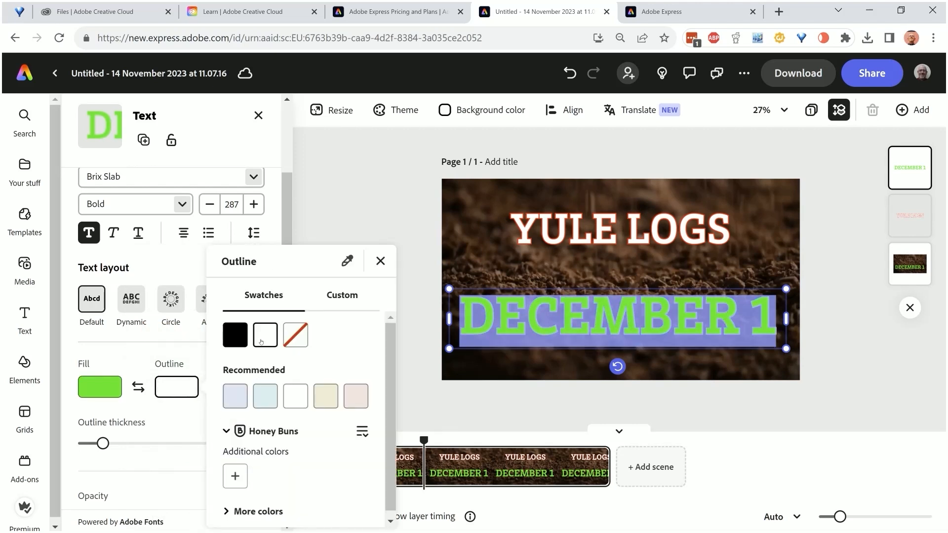
pyautogui.click(123, 449)
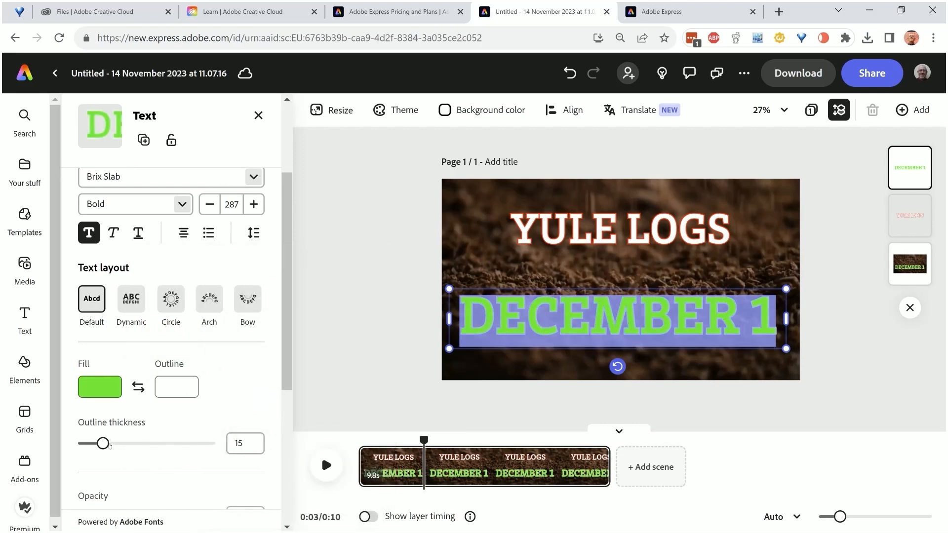
pyautogui.moveTo(109, 446); pyautogui.dragTo(125, 443)
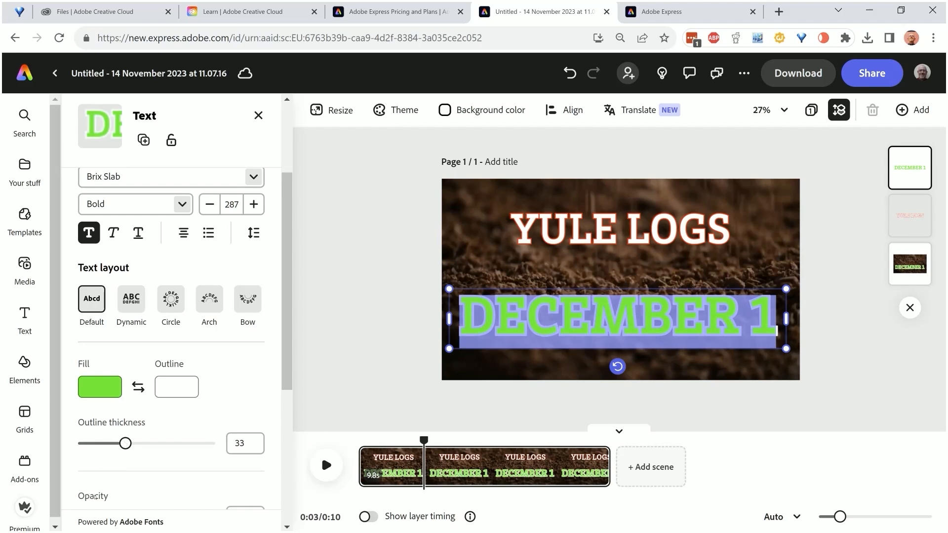
# Apply the Drop In animation to the DECEMBER 1 text with an upward direction and a duration of 1.36 s
pyautogui.scroll(-5, 145, 419)
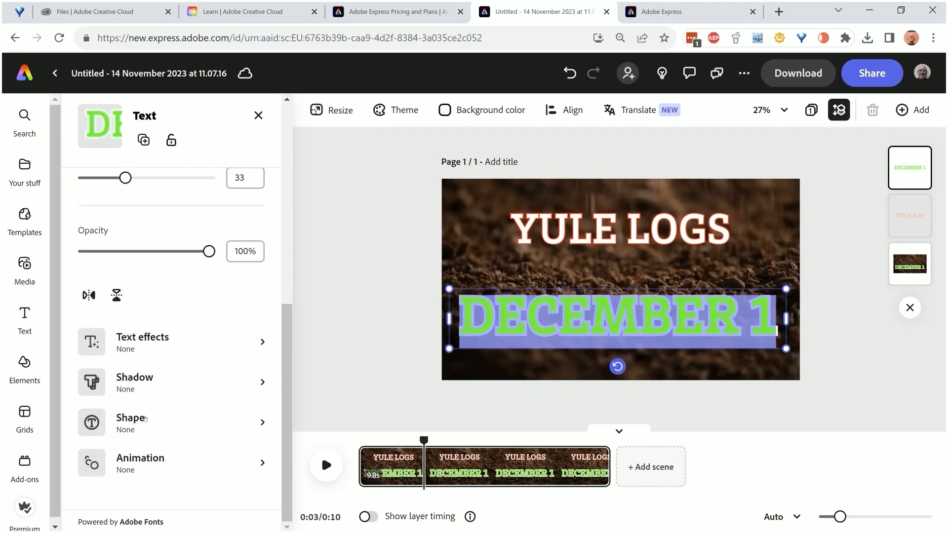
pyautogui.click(170, 462)
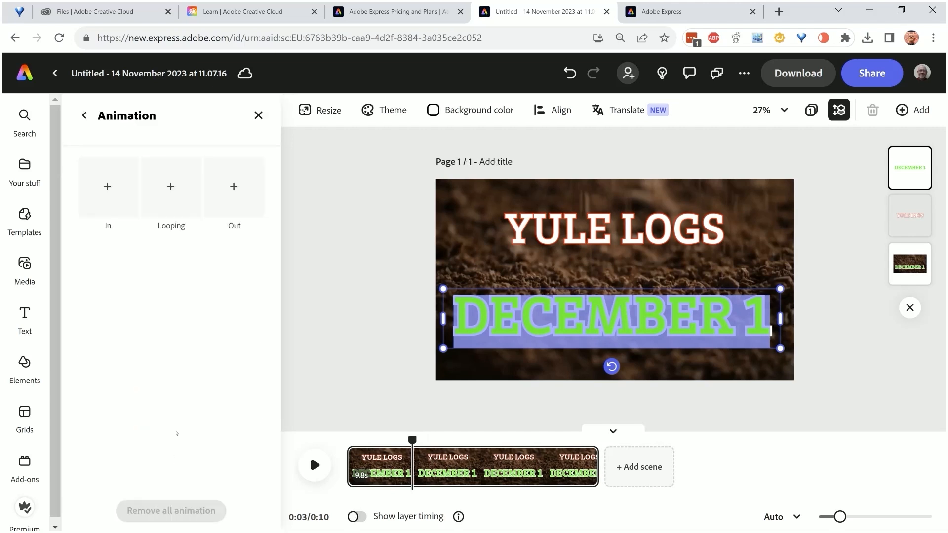
pyautogui.click(118, 185)
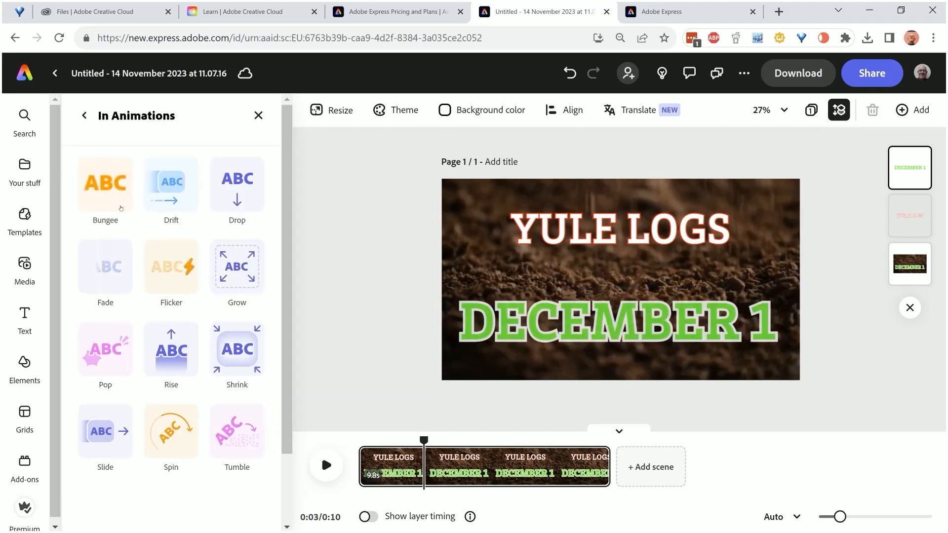
pyautogui.click(231, 176)
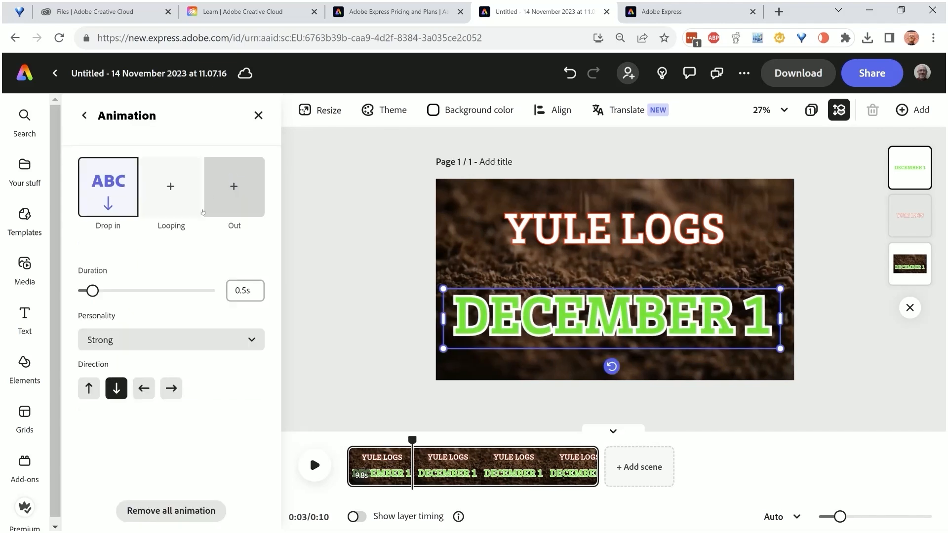
pyautogui.click(87, 388)
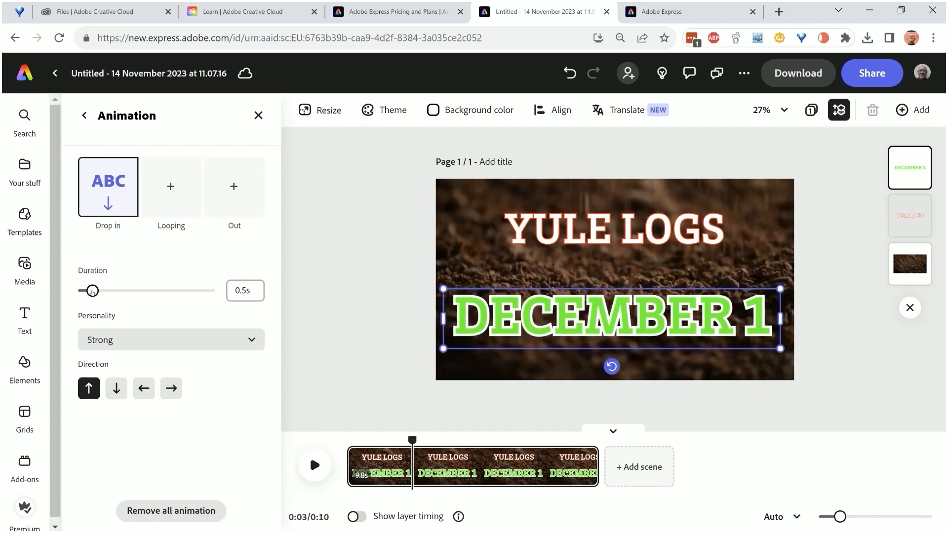
pyautogui.click(119, 293)
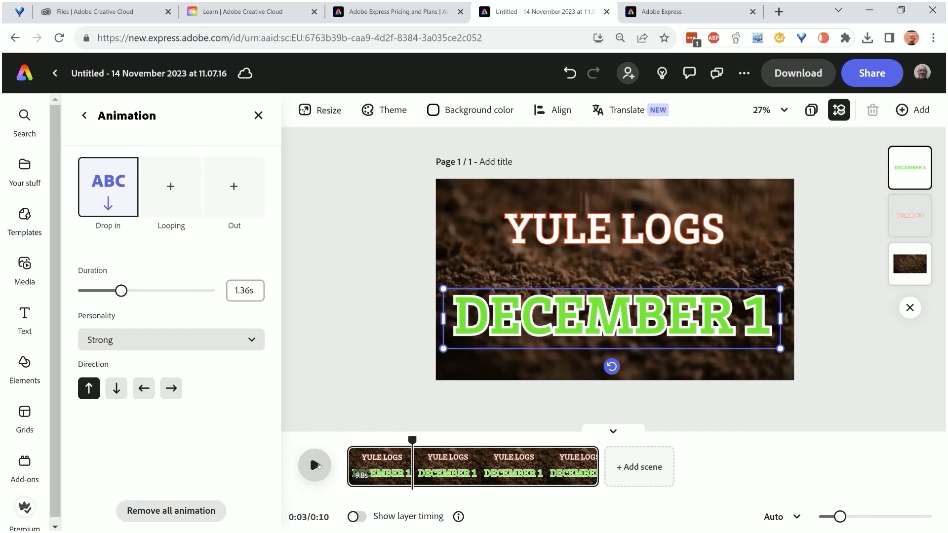
# Play a short stretch of the video from about three seconds in to preview both text lines, and pause it
pyautogui.click(426, 475)
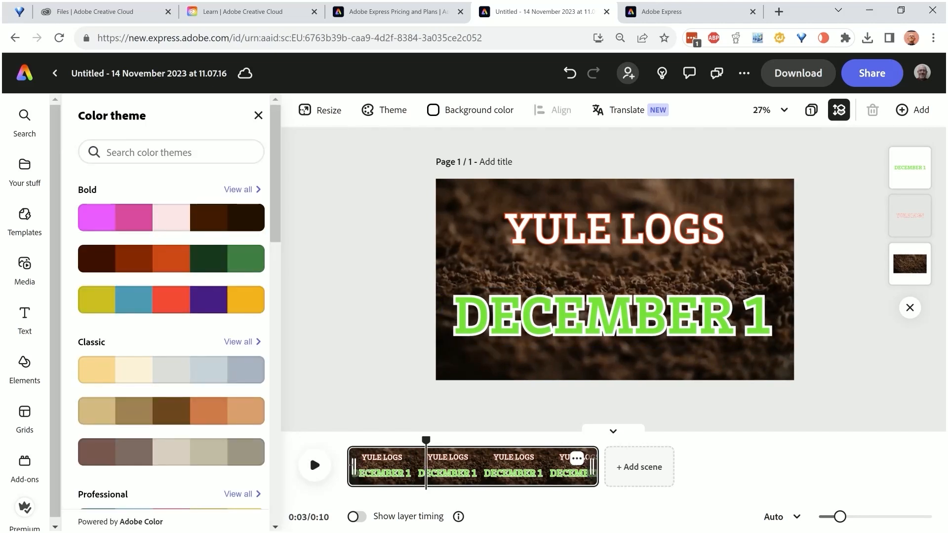
pyautogui.click(328, 466)
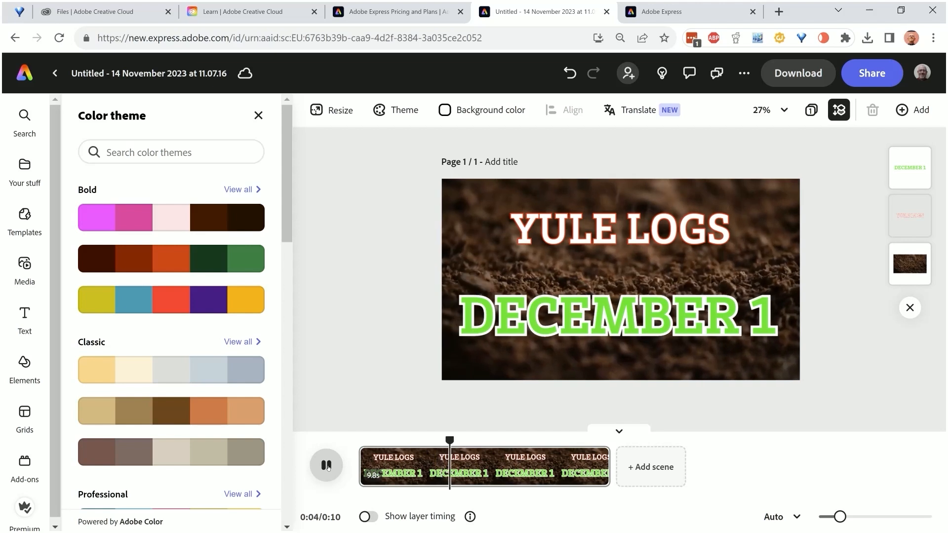
pyautogui.click(327, 466)
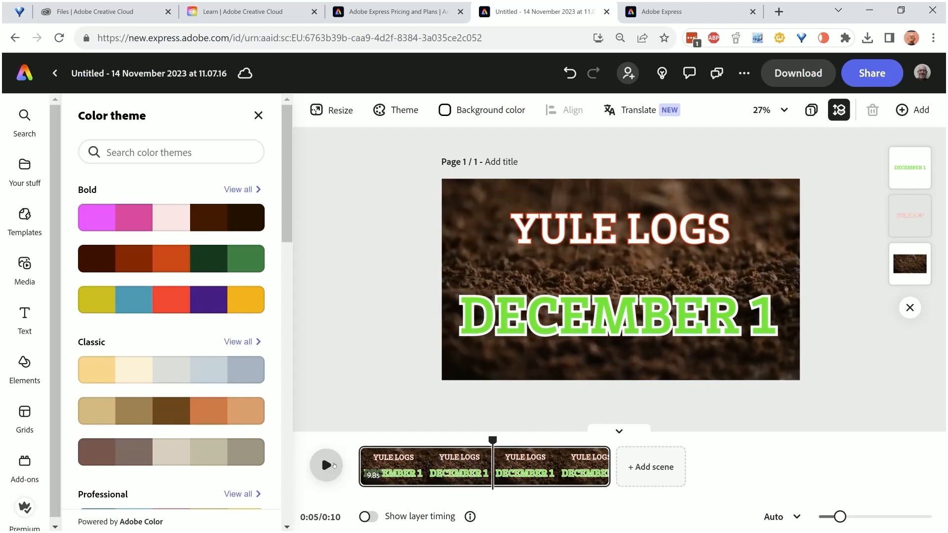
# Play the first couple of seconds of the video from the start to preview both text animations, and pause it
pyautogui.click(358, 449)
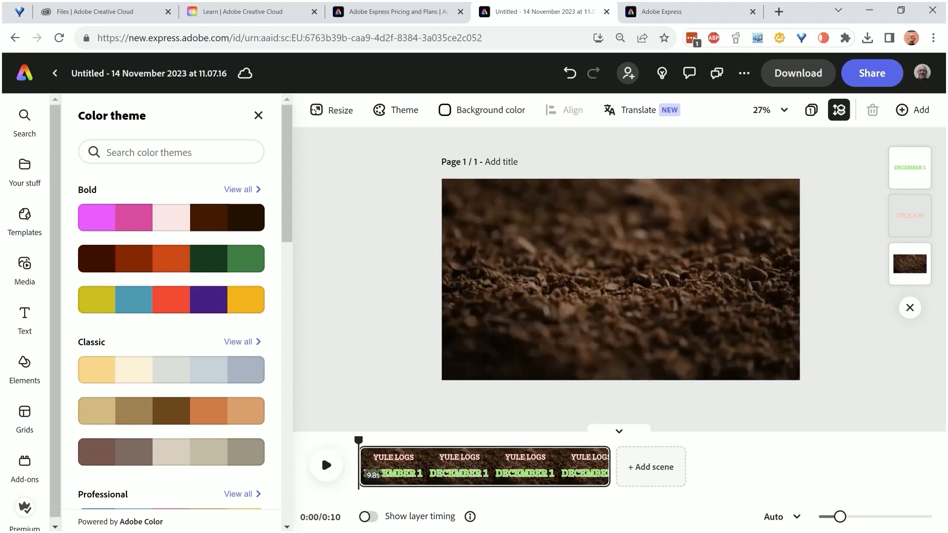
pyautogui.click(327, 465)
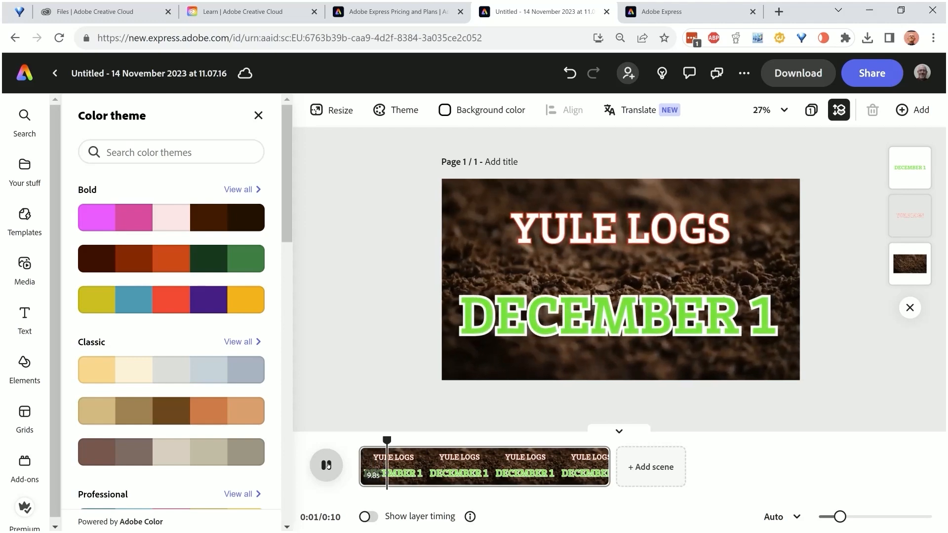
pyautogui.click(326, 465)
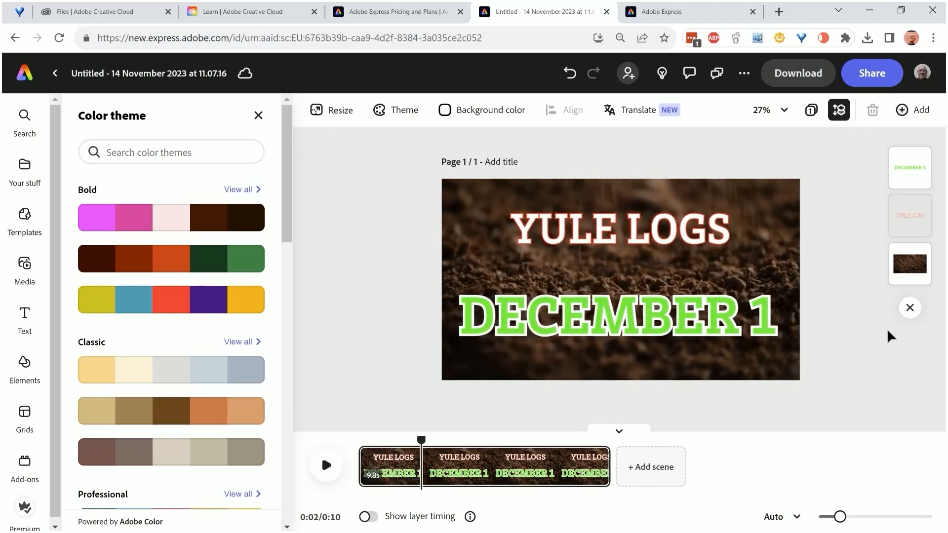
# Show the layer timing and trim the DECEMBER 1 text so it starts at about 3 s
pyautogui.click(910, 215)
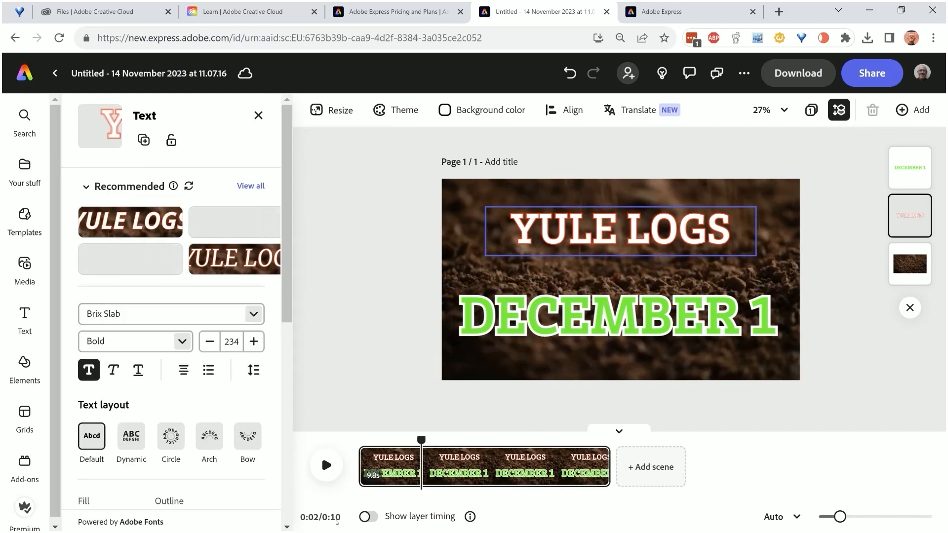
pyautogui.click(373, 517)
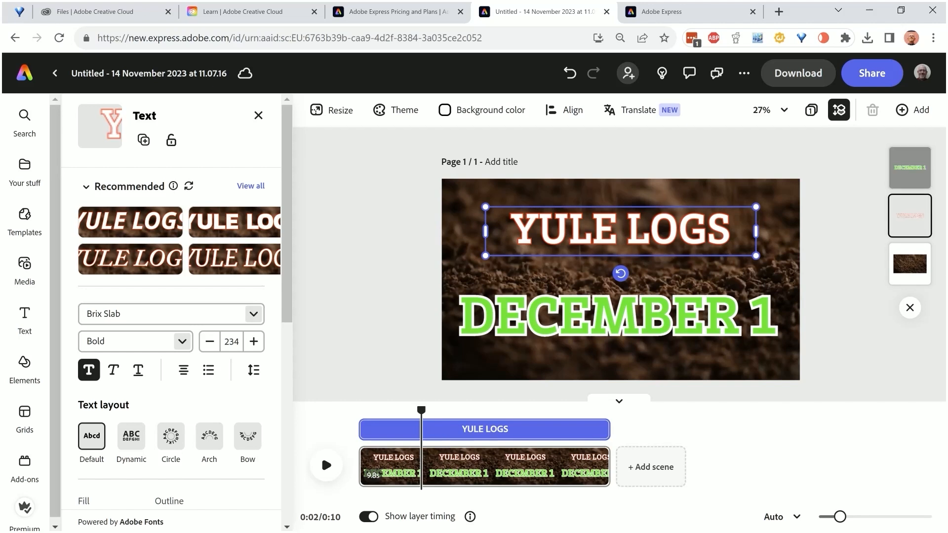
pyautogui.click(910, 167)
pyautogui.click(432, 435)
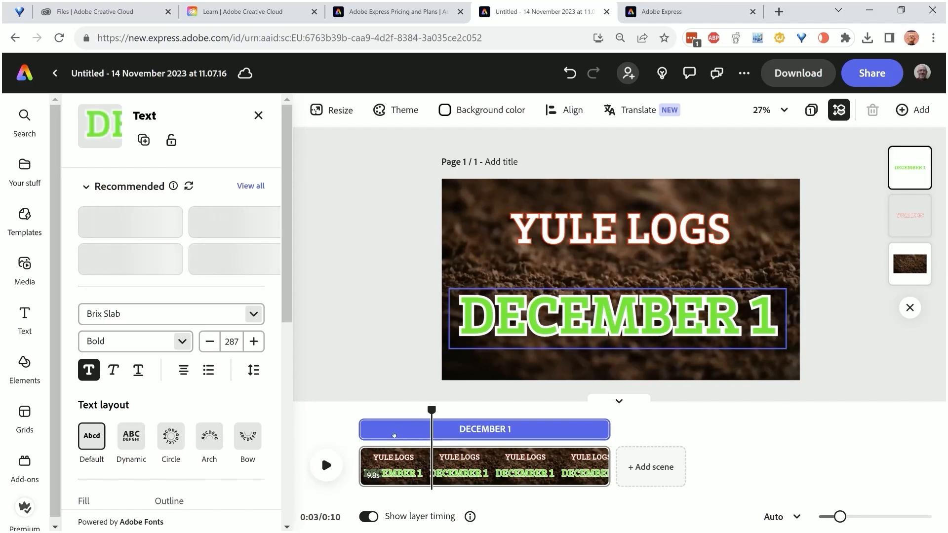
pyautogui.moveTo(365, 429); pyautogui.dragTo(435, 429)
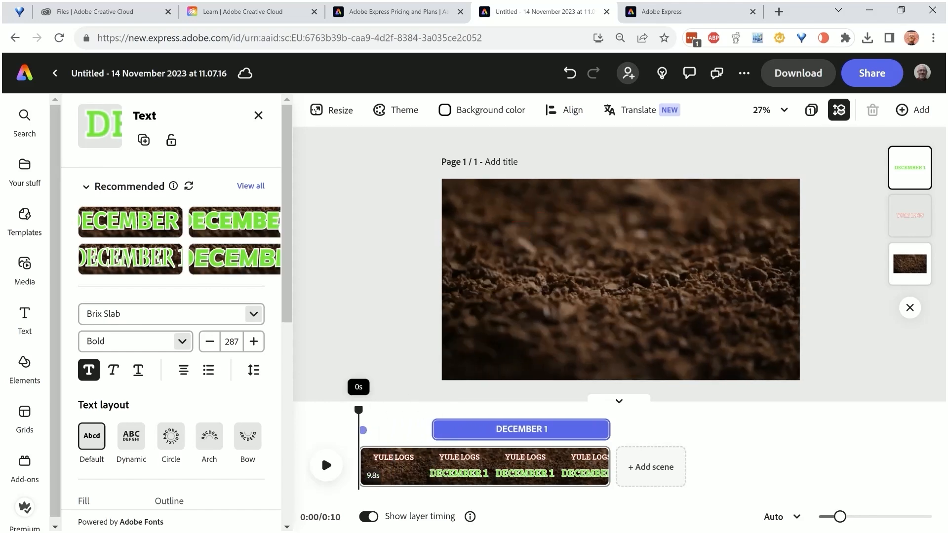
# Preview the opening of the video and shift the DECEMBER 1 text earlier so it starts at about 2 s
pyautogui.click(326, 465)
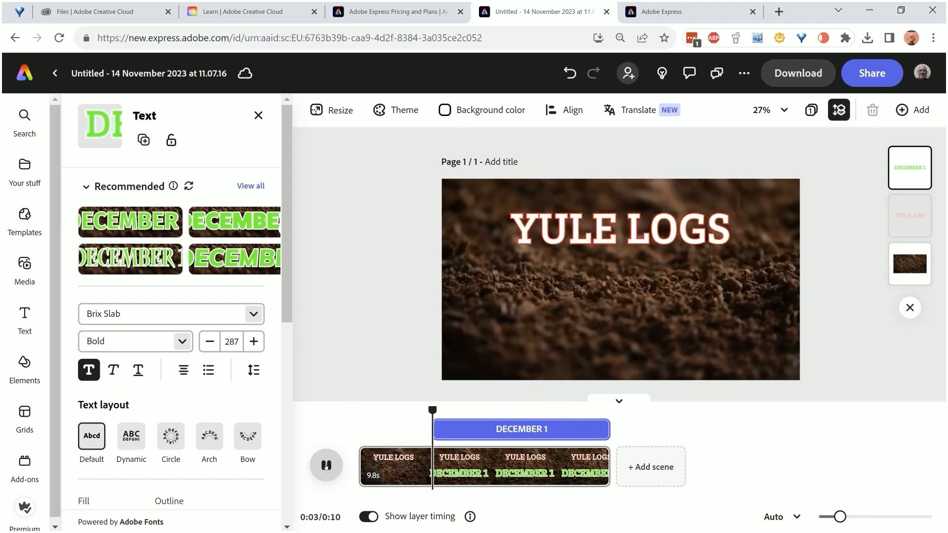
pyautogui.click(326, 466)
pyautogui.moveTo(522, 429); pyautogui.dragTo(498, 429)
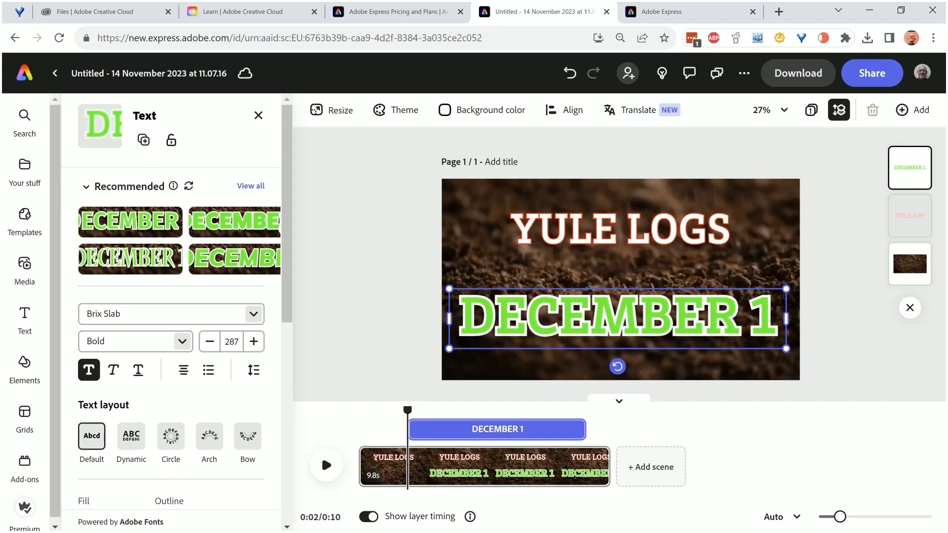
# Play the video from the start to check when the two text lines appear, and pause it
pyautogui.moveTo(407, 411); pyautogui.dragTo(359, 410)
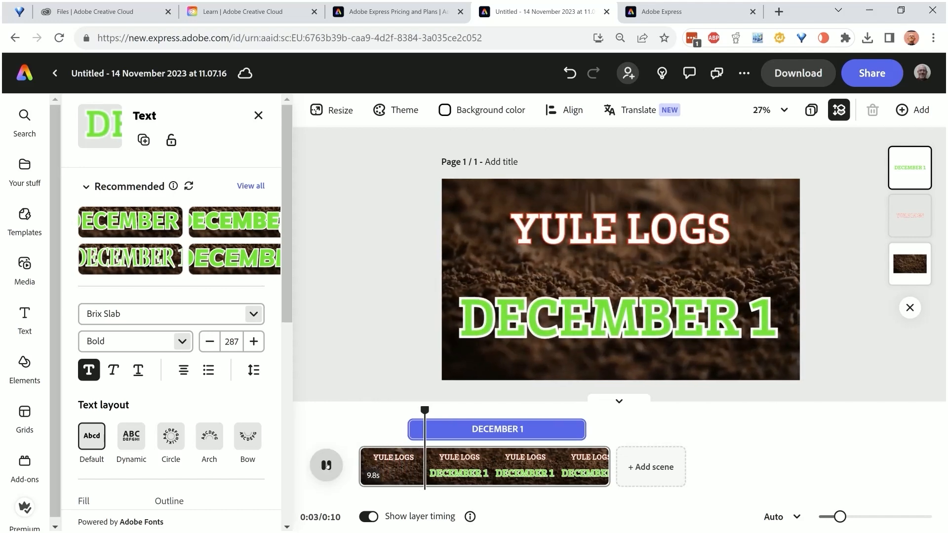
pyautogui.click(326, 465)
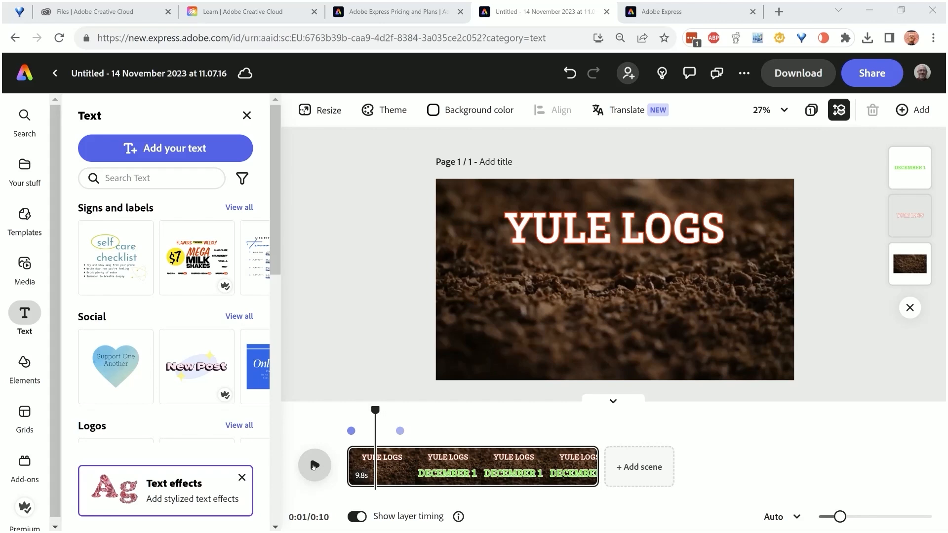
pyautogui.click(314, 466)
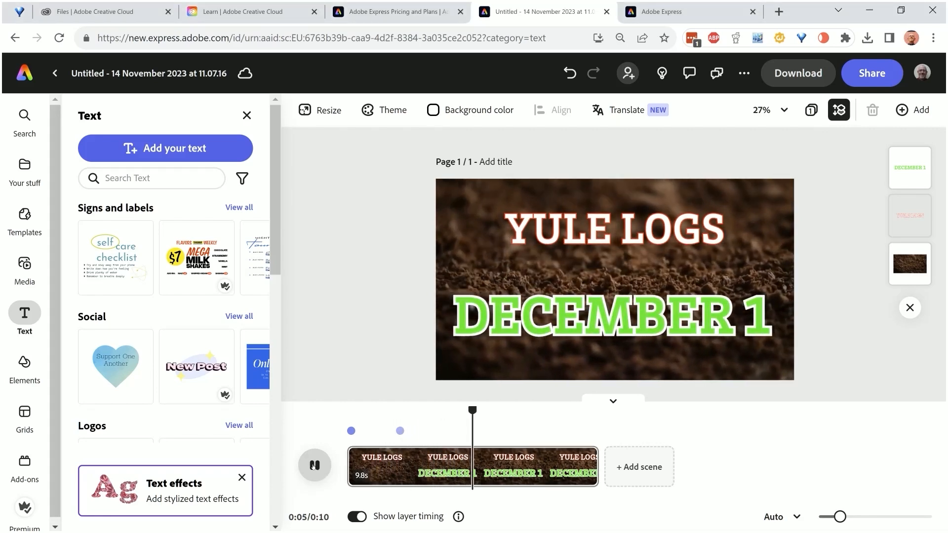
pyautogui.click(315, 466)
# Trim the end of the YULE LOGS text so it disappears at about 7 s
pyautogui.click(515, 456)
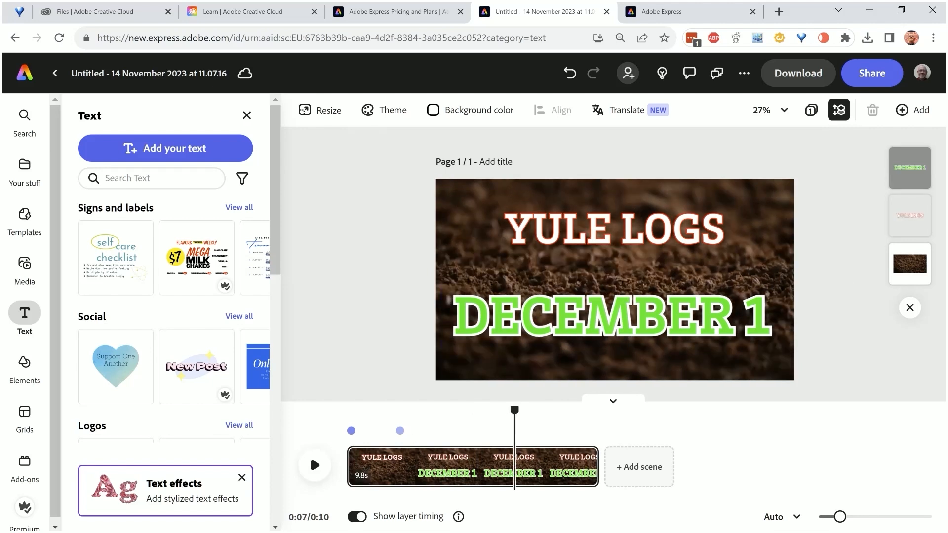
pyautogui.click(910, 215)
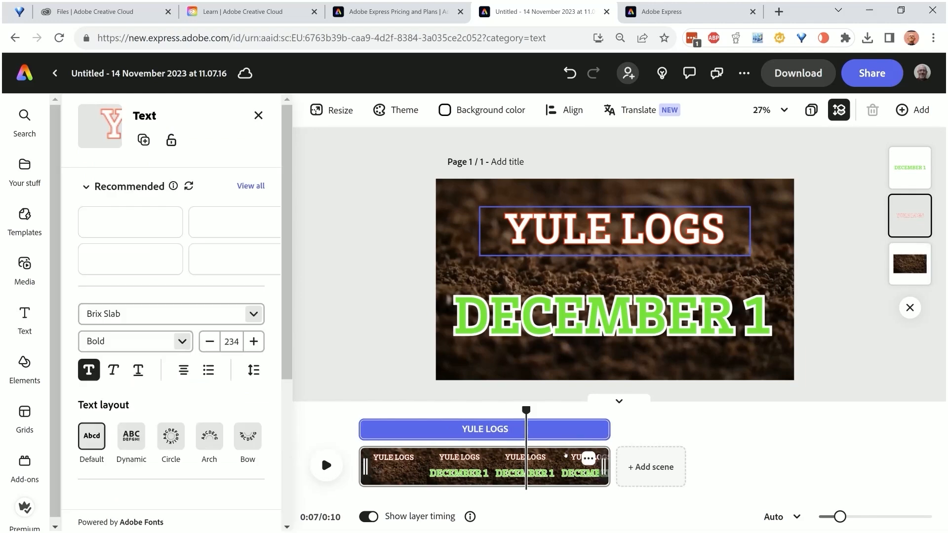
pyautogui.click(539, 436)
pyautogui.moveTo(603, 429); pyautogui.dragTo(526, 429)
pyautogui.click(546, 474)
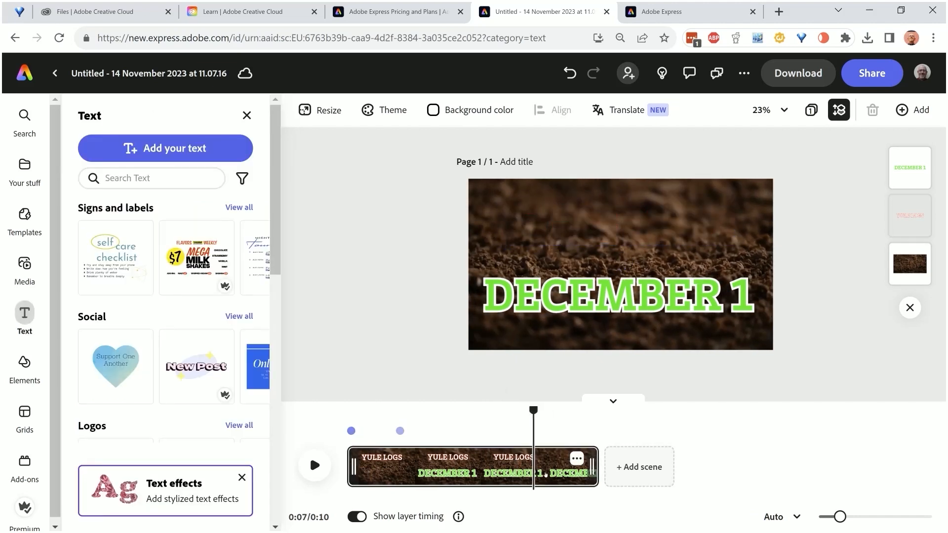
# Trim the end of the DECEMBER 1 text to about 8 s and play the video from the start to check it
pyautogui.click(613, 297)
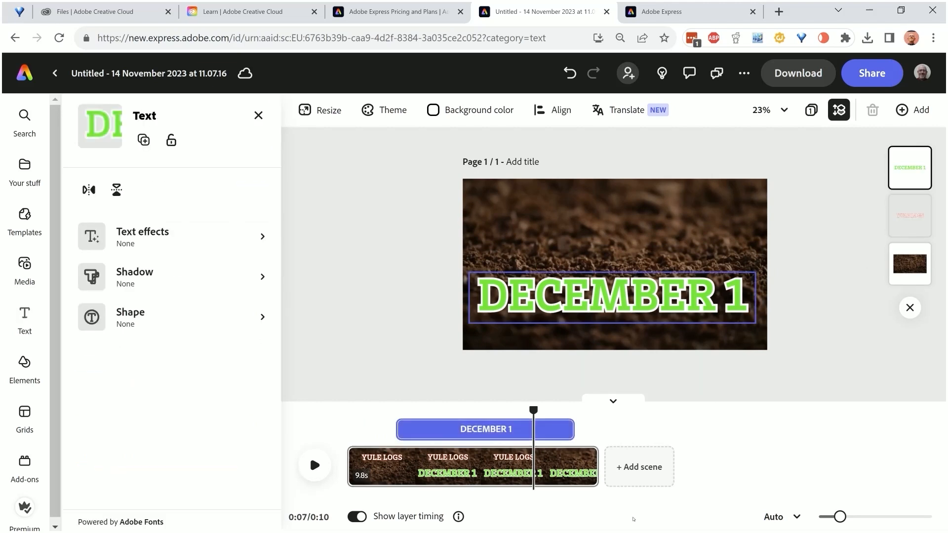
pyautogui.moveTo(579, 429); pyautogui.dragTo(551, 429)
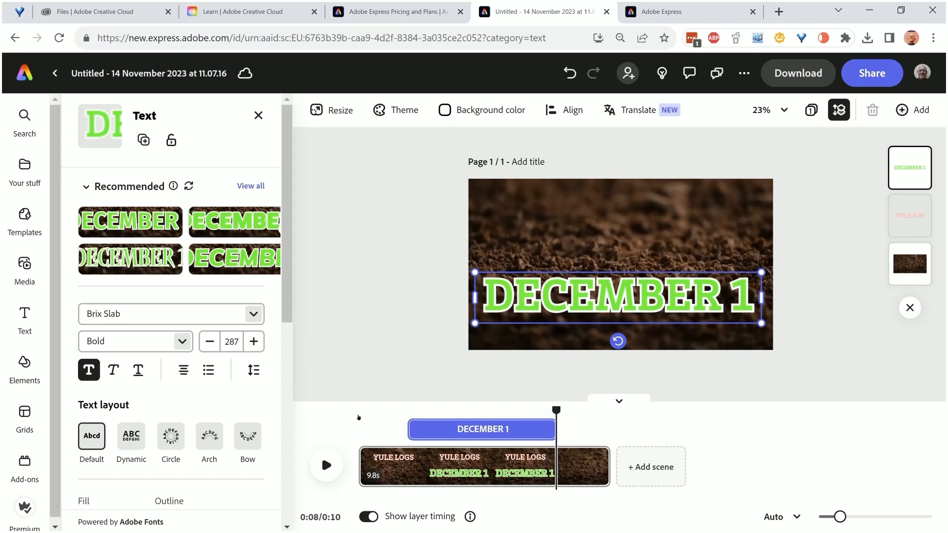
pyautogui.click(360, 432)
pyautogui.click(326, 465)
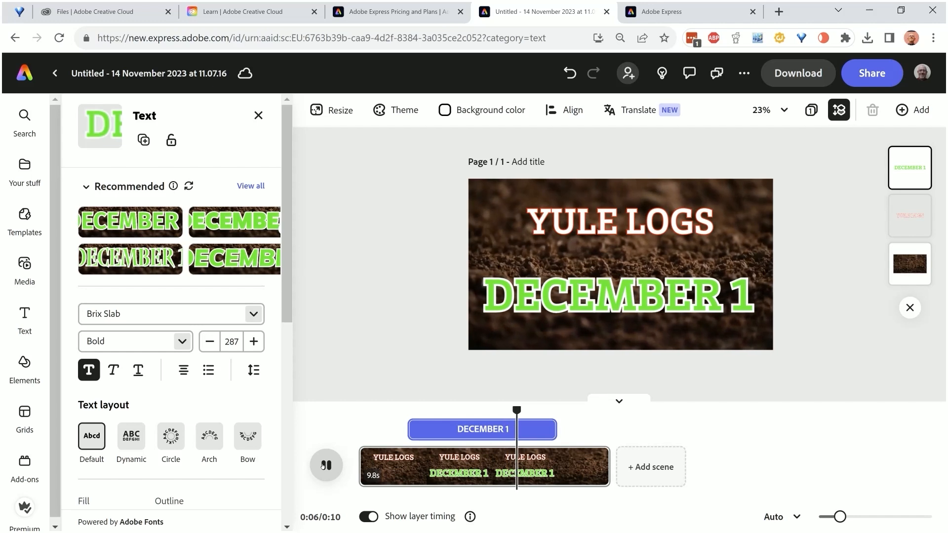
pyautogui.click(323, 465)
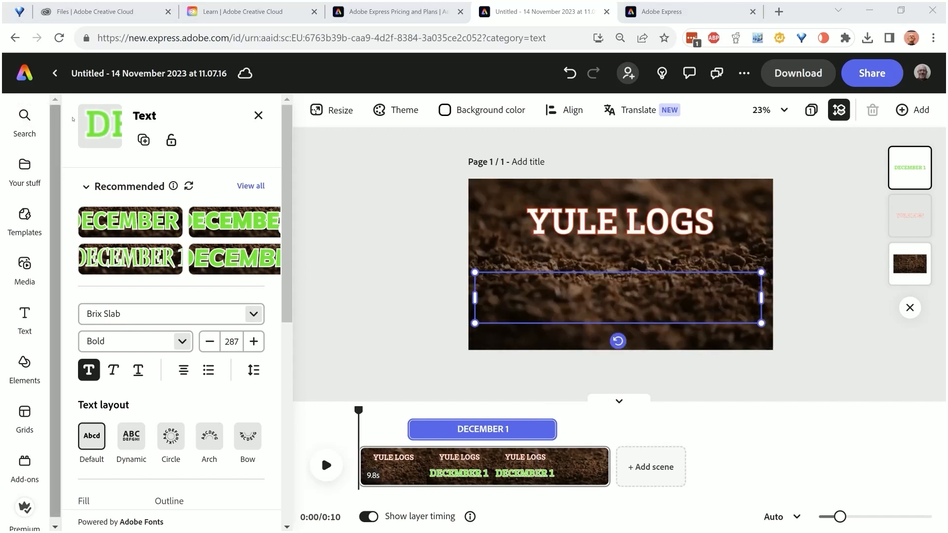
# Rename the project YULE_LOG_TRIALER
pyautogui.click(112, 73)
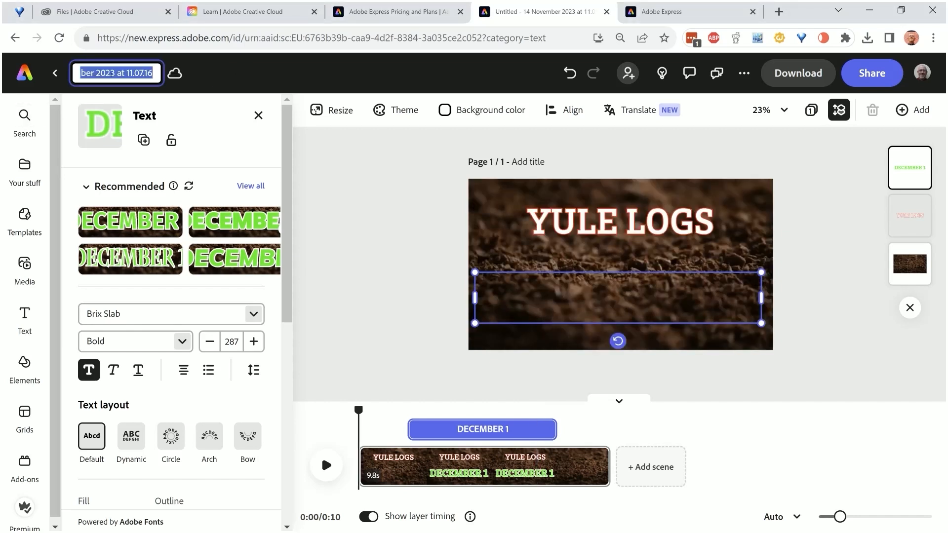
pyautogui.write('YULE_LOG_TR')
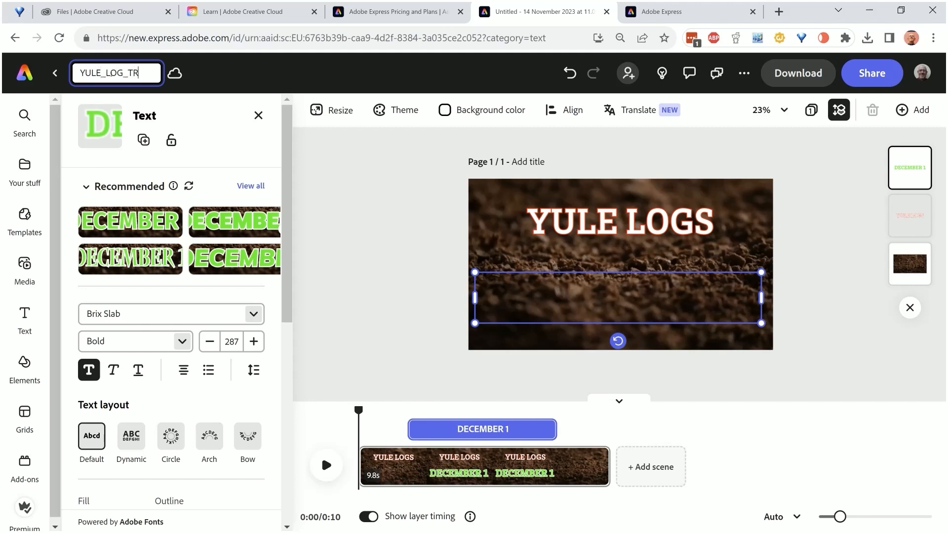
pyautogui.write('IALER')
pyautogui.press('Return')
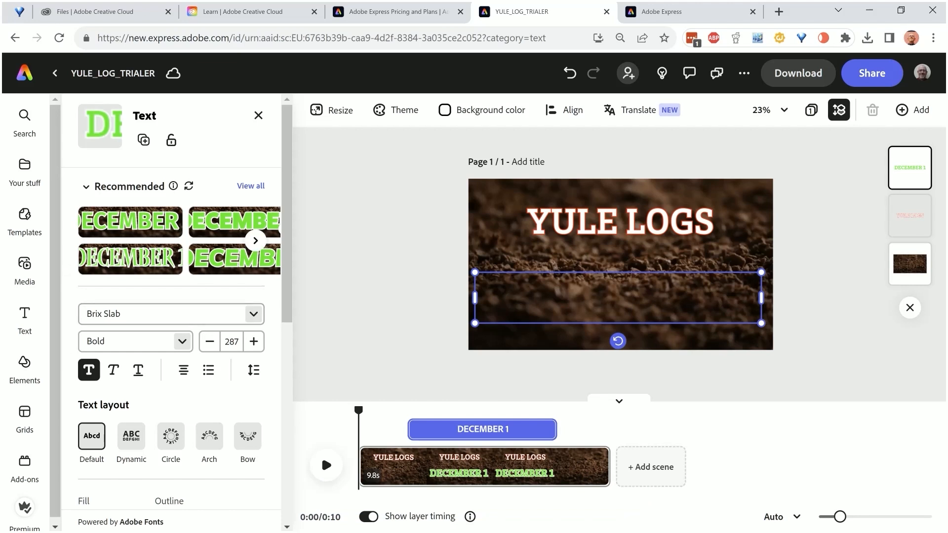
# Undo the last edit, and place HONEY BUNS LOGO SOLID from the Honey Buns brand in the lower-left corner of the video frame
pyautogui.hotkey('ctrl', 'z')
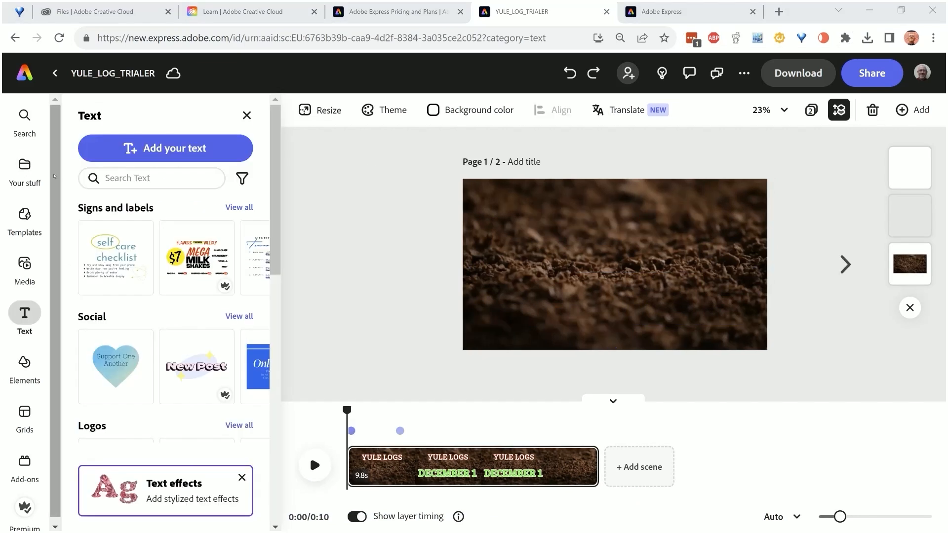
pyautogui.click(25, 165)
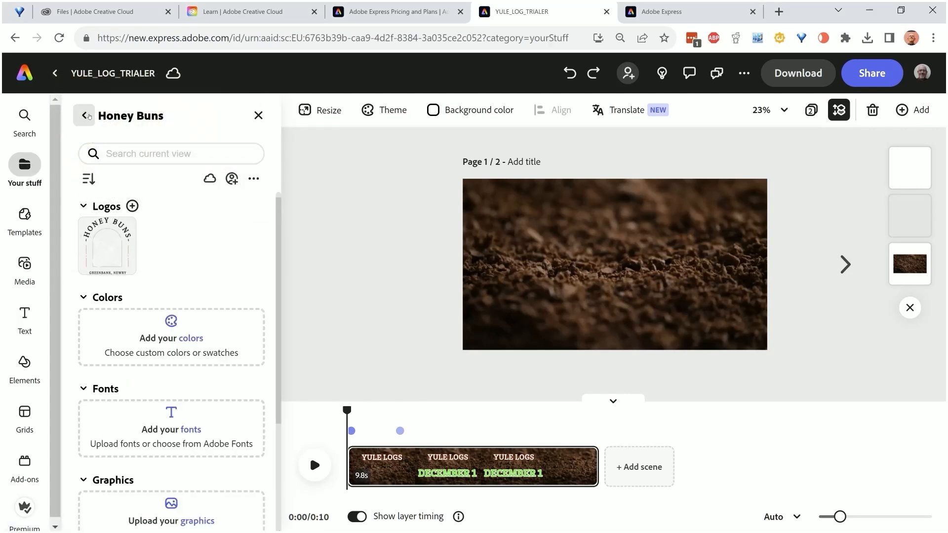
pyautogui.click(84, 115)
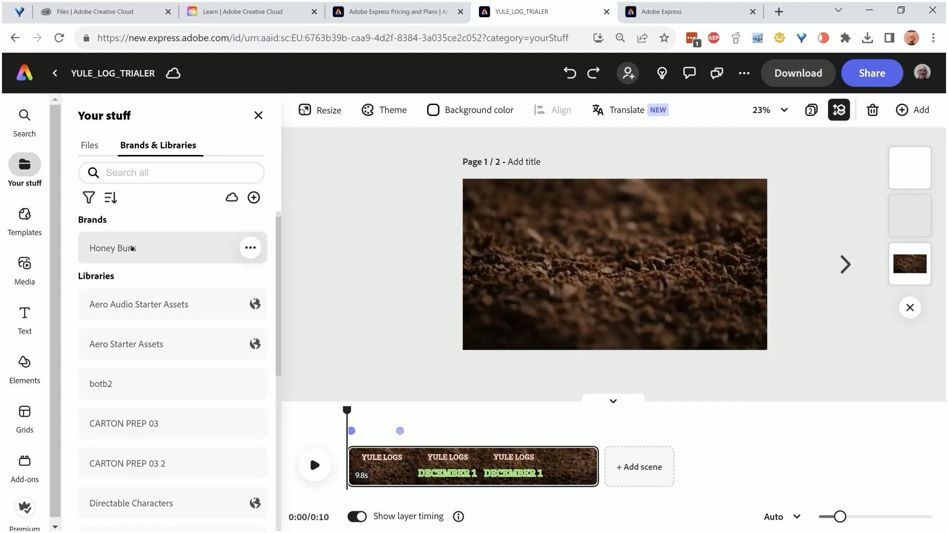
pyautogui.click(133, 248)
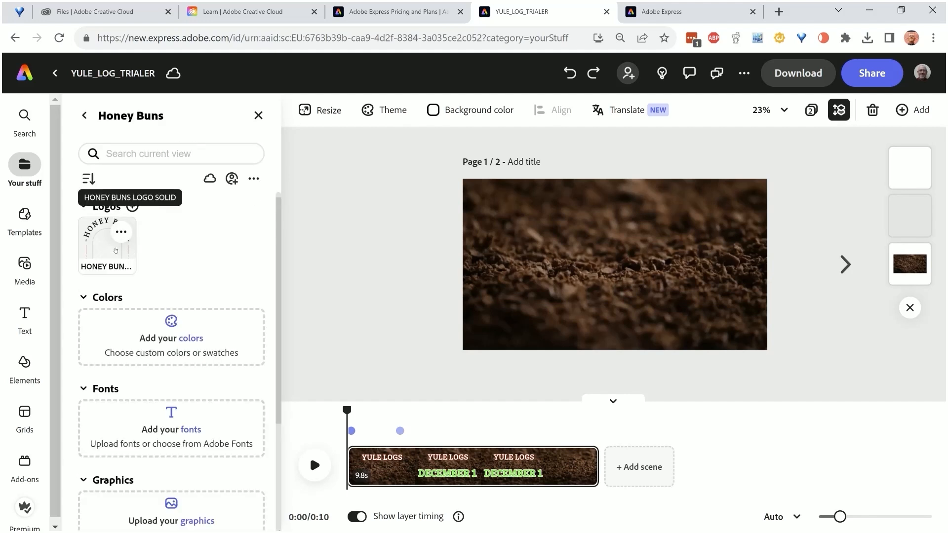
pyautogui.click(121, 232)
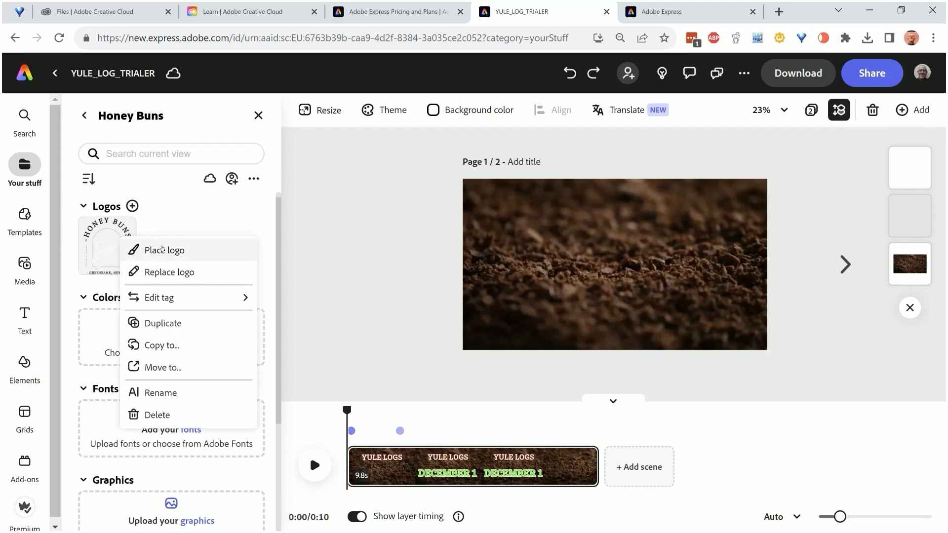
pyautogui.click(163, 250)
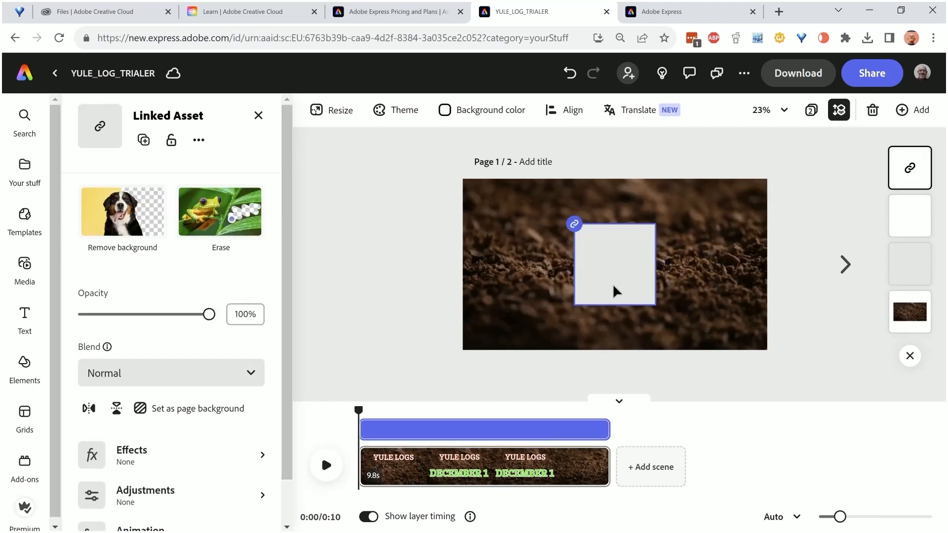
pyautogui.moveTo(640, 265); pyautogui.dragTo(524, 299)
# Apply the light blue and yellow Duotone effect to the logo and shrink it slightly in the frame's lower-left corner
pyautogui.scroll(-1, 181, 401)
pyautogui.click(181, 400)
pyautogui.scroll(-2, 222, 292)
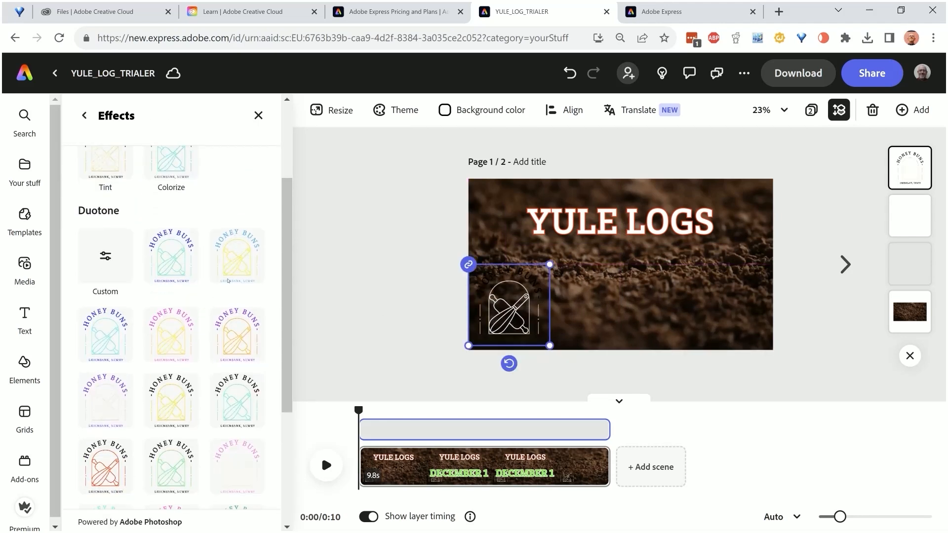
pyautogui.click(234, 256)
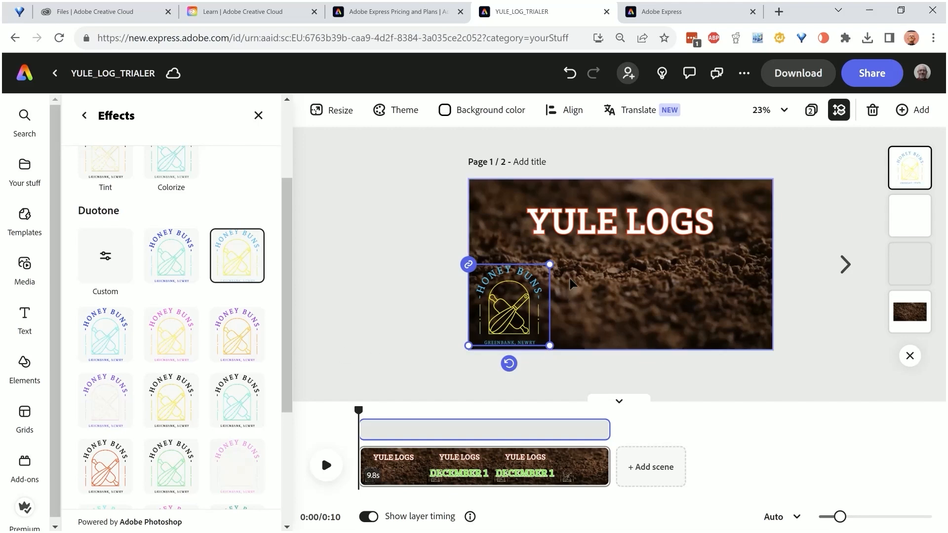
pyautogui.moveTo(550, 262); pyautogui.dragTo(534, 277)
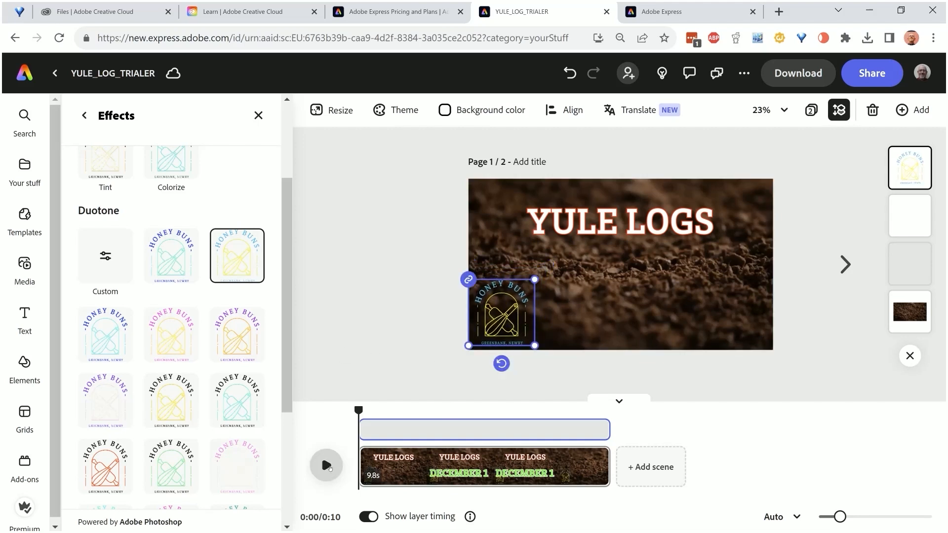
# Preview the video with the logo, and move the YULE LOGS and DECEMBER 1 texts up so they clear the logo
pyautogui.click(326, 465)
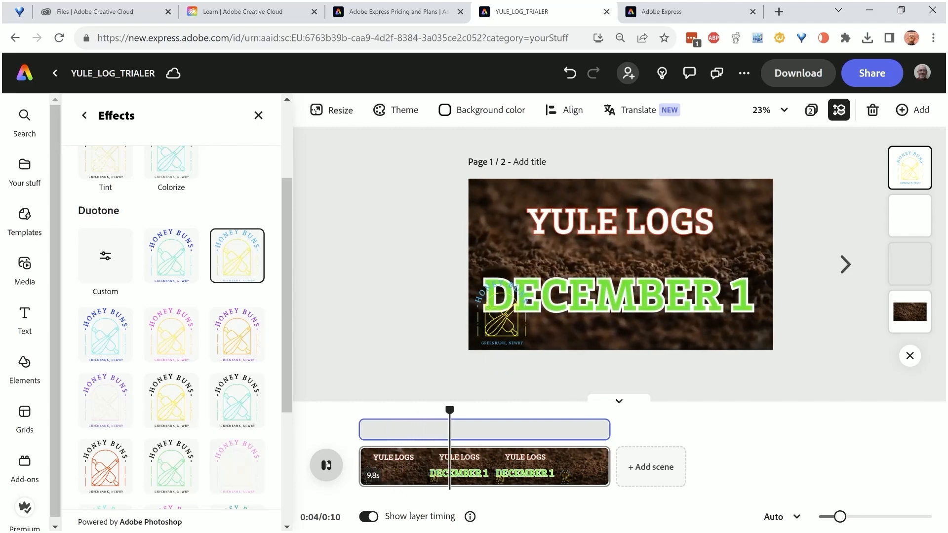
pyautogui.click(641, 304)
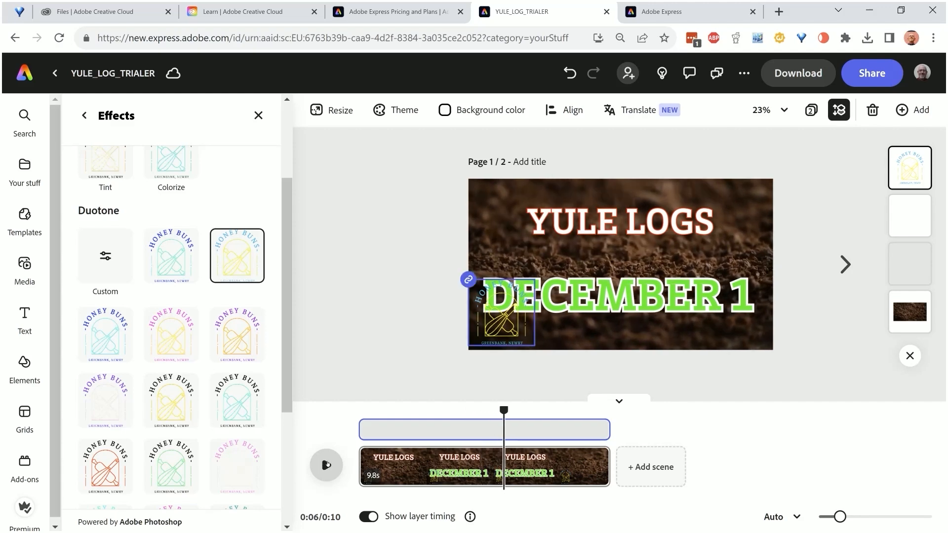
pyautogui.click(628, 294)
pyautogui.moveTo(628, 293); pyautogui.dragTo(631, 206)
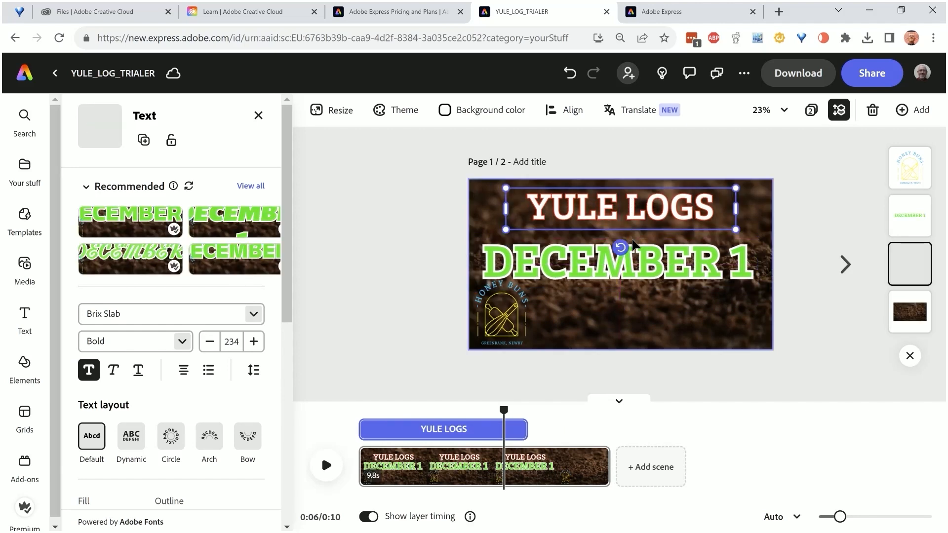
pyautogui.moveTo(636, 246); pyautogui.dragTo(639, 239)
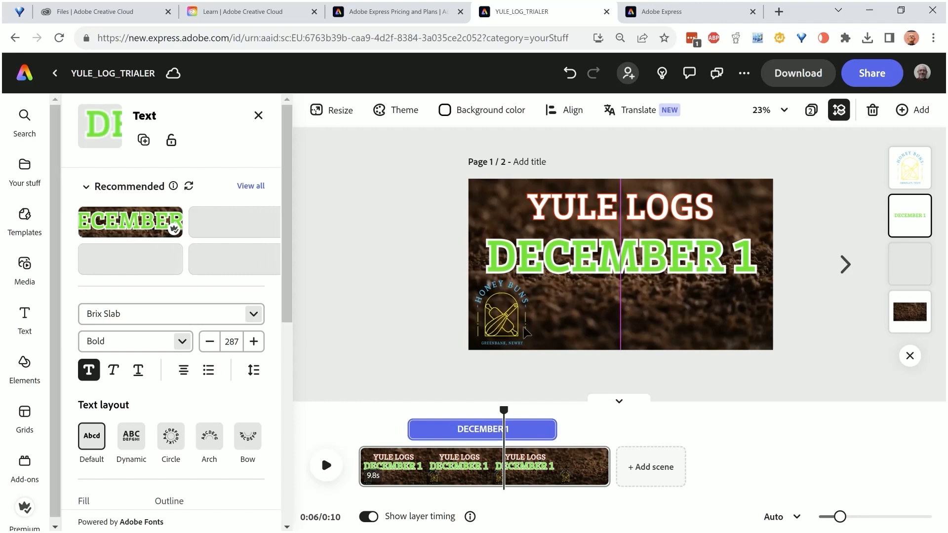
# Move the Honey Buns logo to the bottom centre of the video frame and preview the video
pyautogui.moveTo(511, 311); pyautogui.dragTo(627, 321)
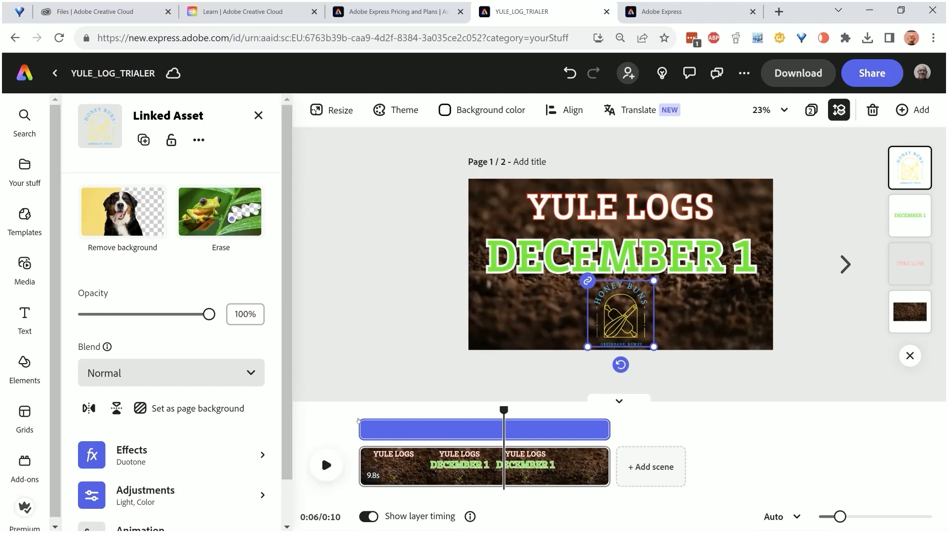
pyautogui.click(326, 466)
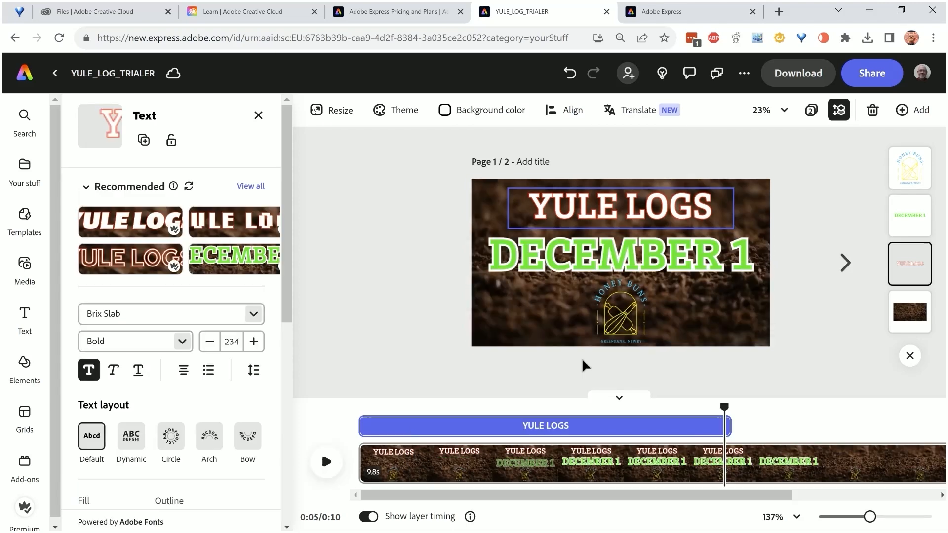
# Generate an "ICING CAKE" text effect for the DECEMBER 1 text, using the Loose fit and Realistic style
pyautogui.click(667, 262)
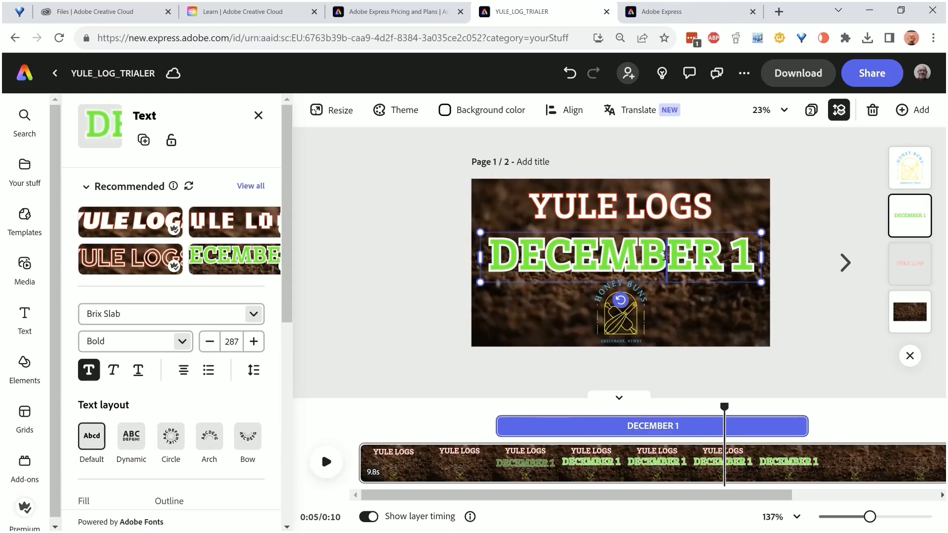
pyautogui.doubleClick(665, 255)
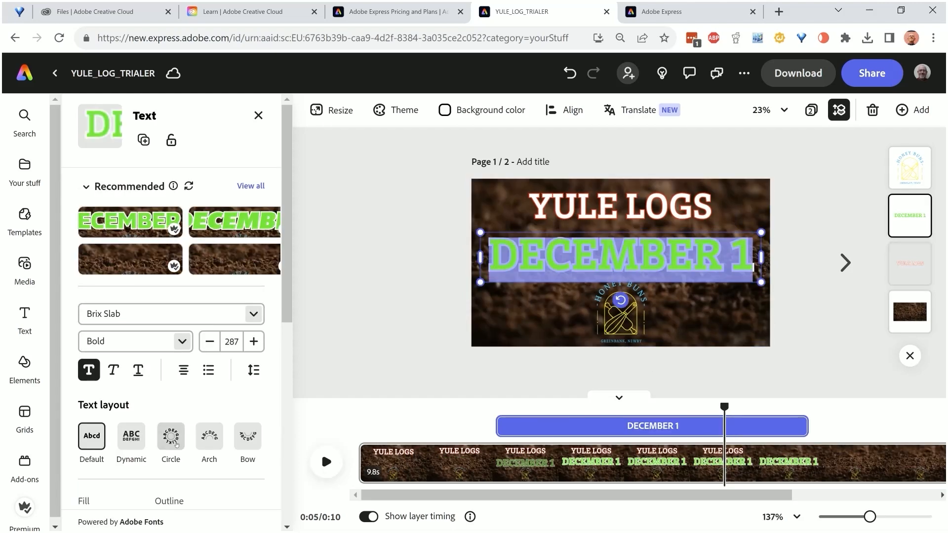
pyautogui.scroll(-8, 175, 449)
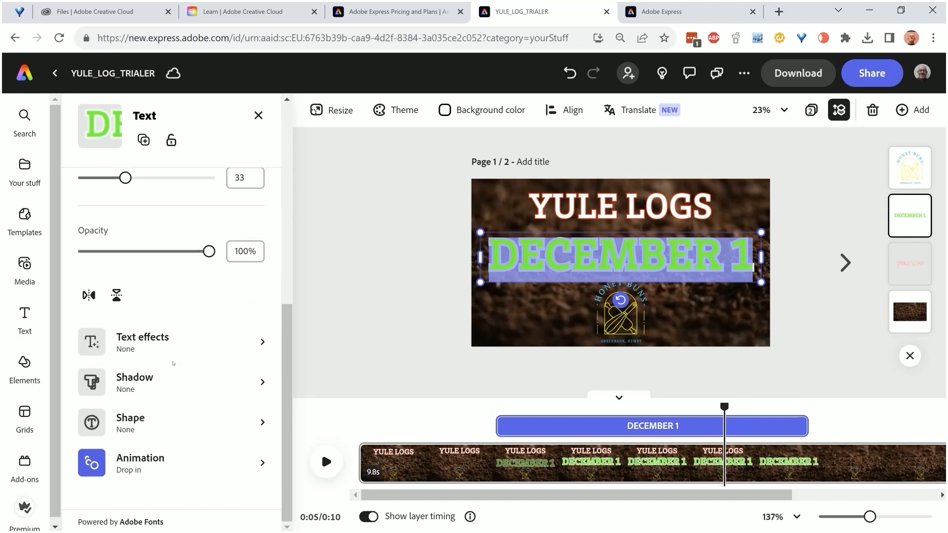
pyautogui.click(158, 339)
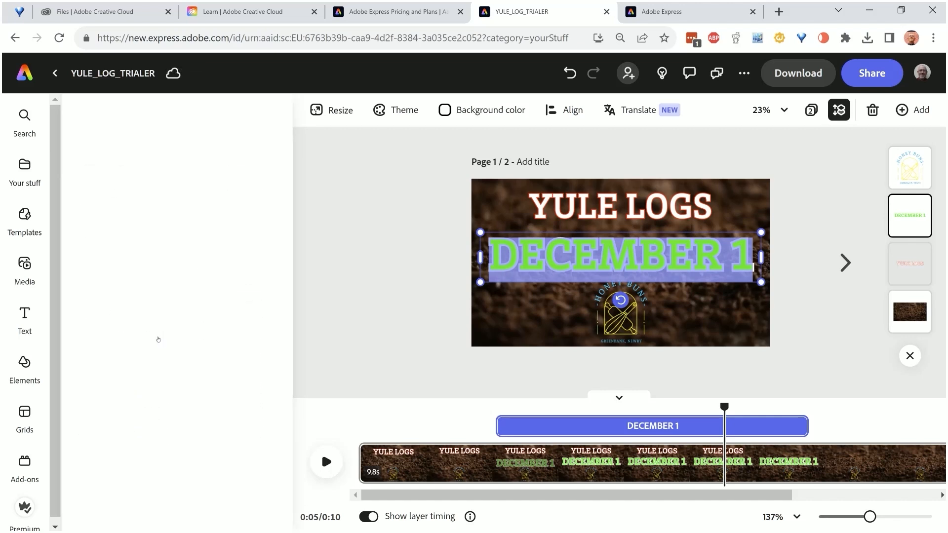
pyautogui.click(178, 206)
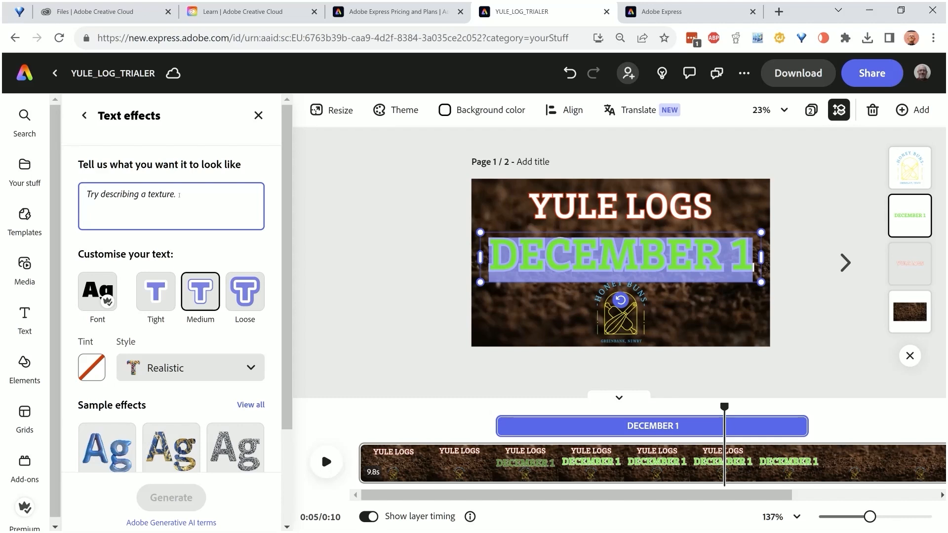
pyautogui.write('ICING CAKE')
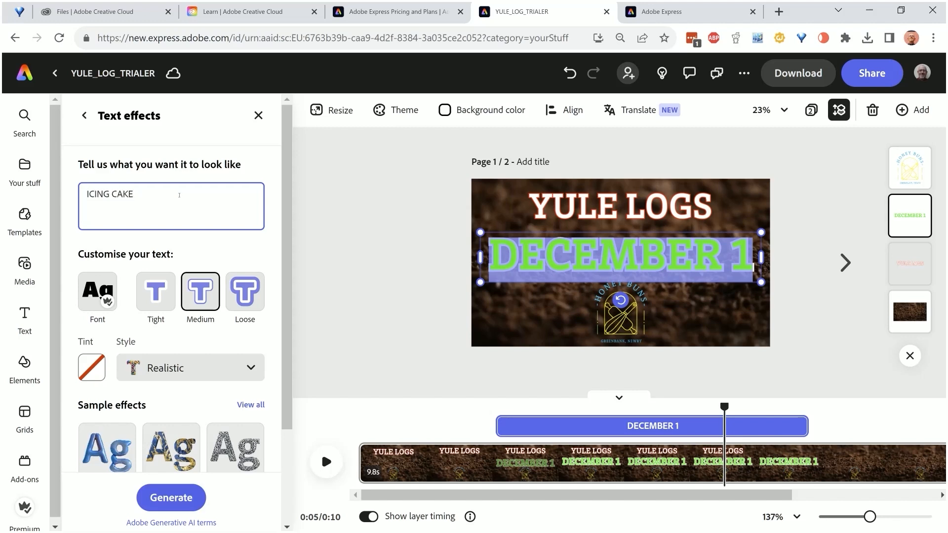
pyautogui.click(228, 285)
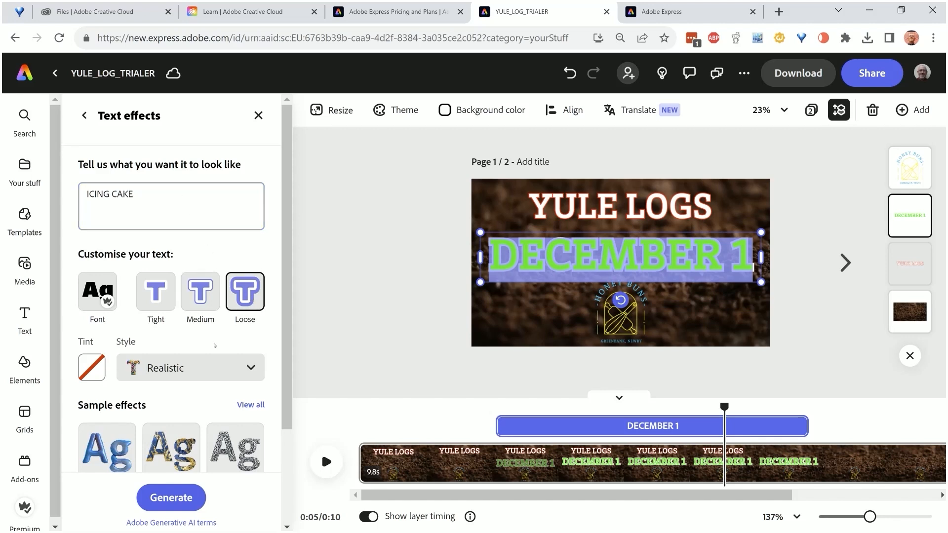
pyautogui.click(222, 364)
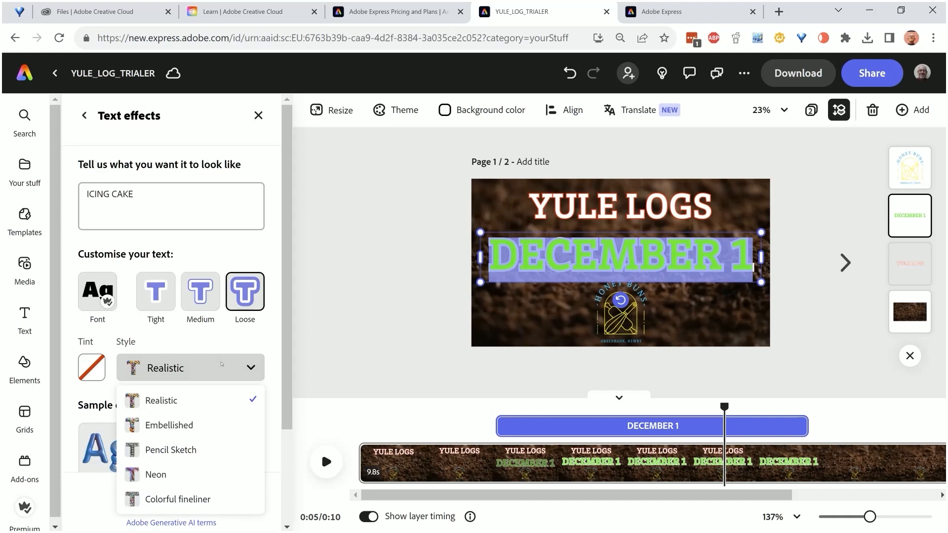
pyautogui.click(222, 364)
pyautogui.click(171, 498)
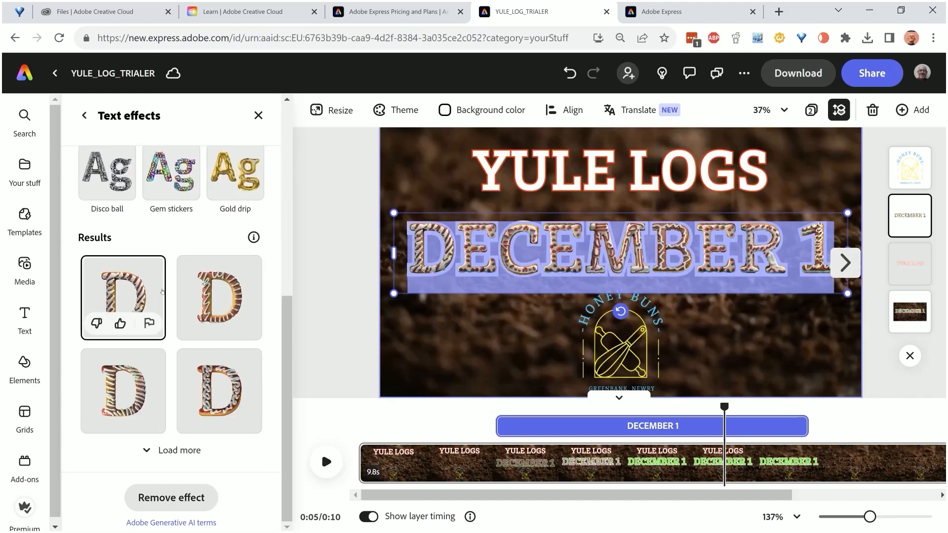
# Try the second generated icing variation on DECEMBER 1, apply the fourth one instead, and inspect the lettering up close
pyautogui.click(216, 276)
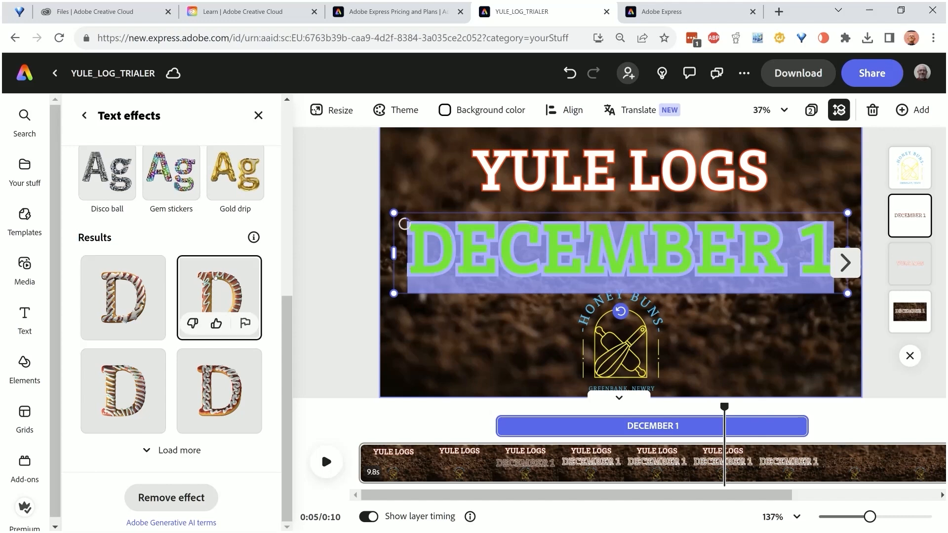
pyautogui.scroll(4, 474, 244)
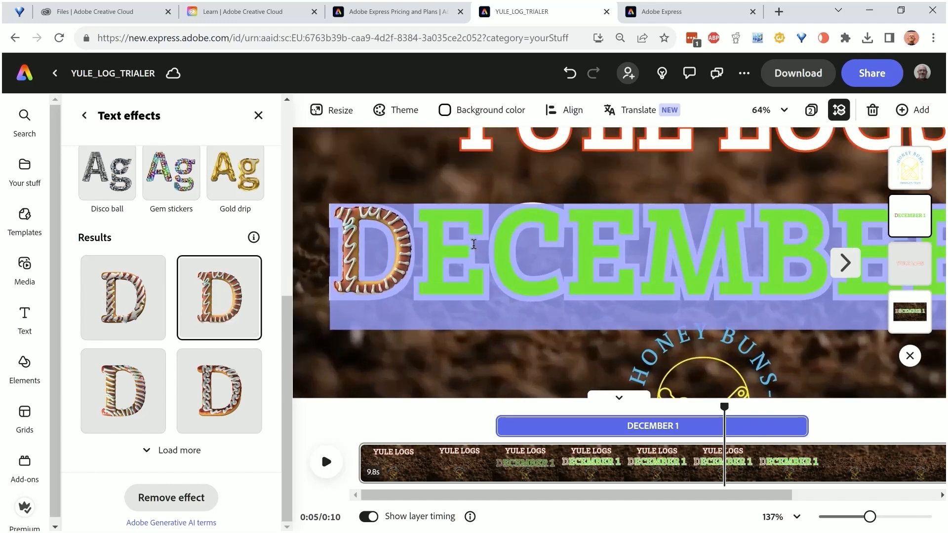
pyautogui.click(240, 384)
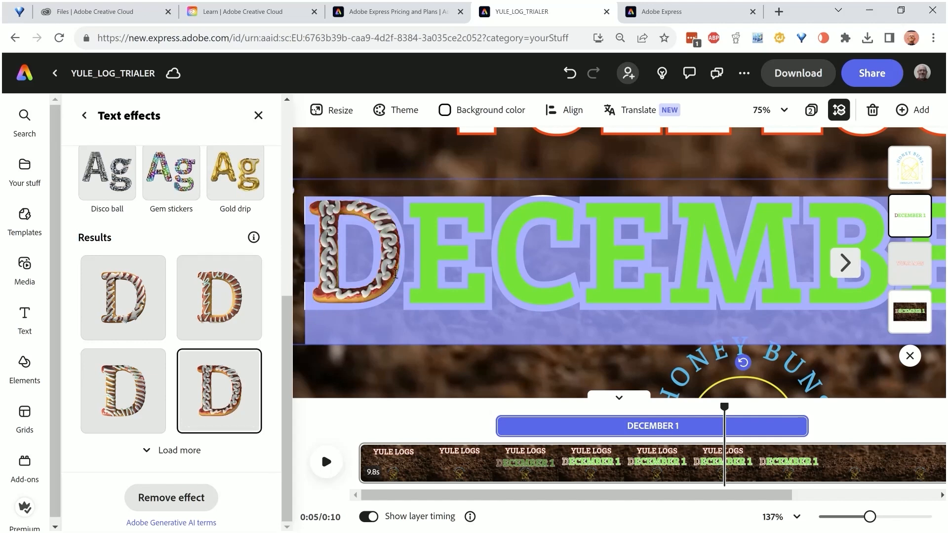
pyautogui.scroll(-2, 395, 274)
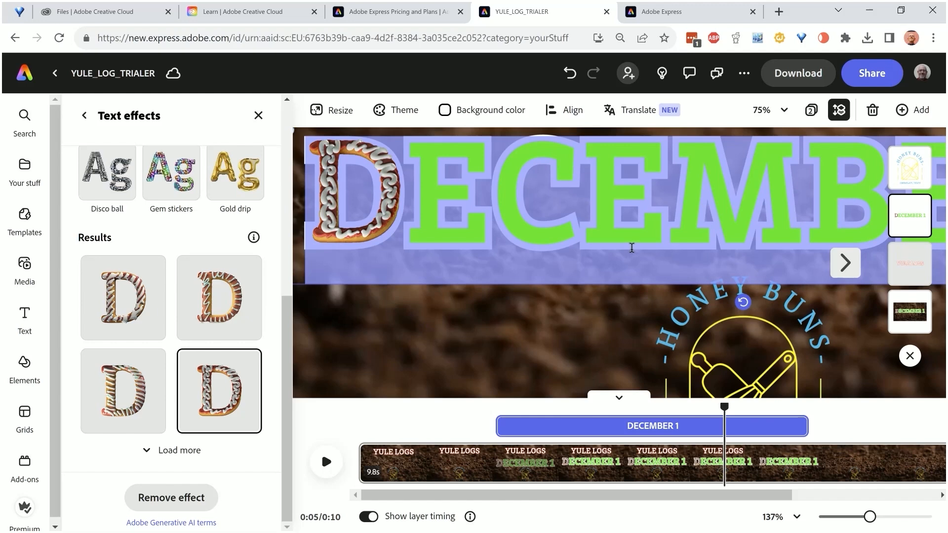
pyautogui.scroll(-5, 631, 246)
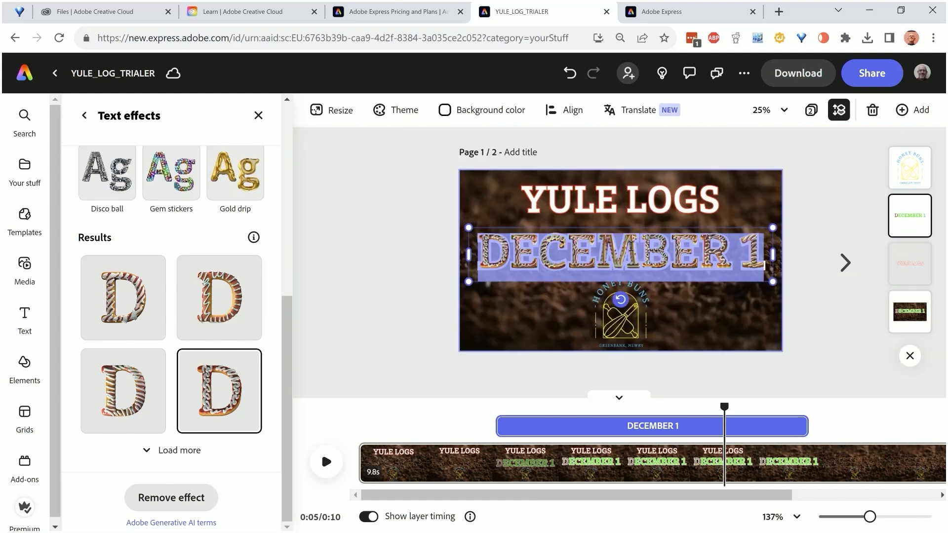
pyautogui.scroll(1, 632, 248)
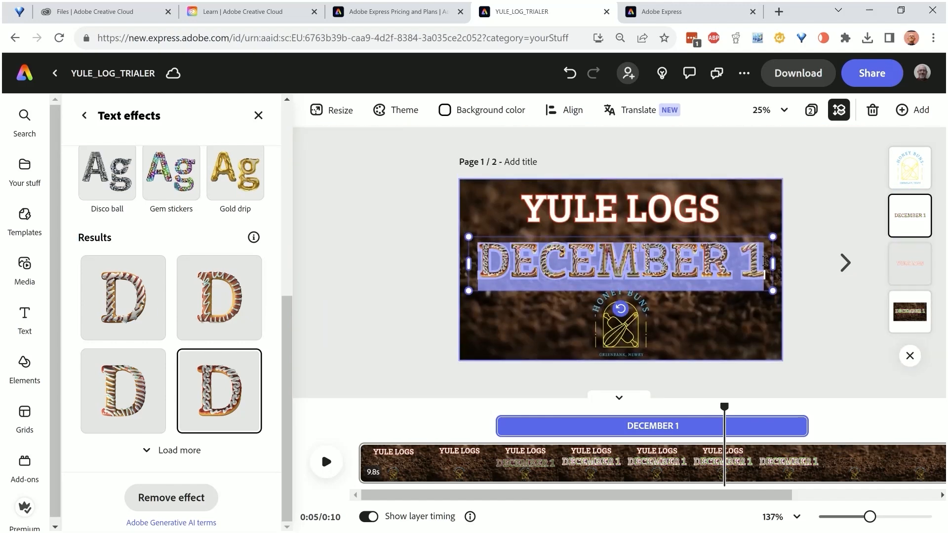
pyautogui.click(809, 239)
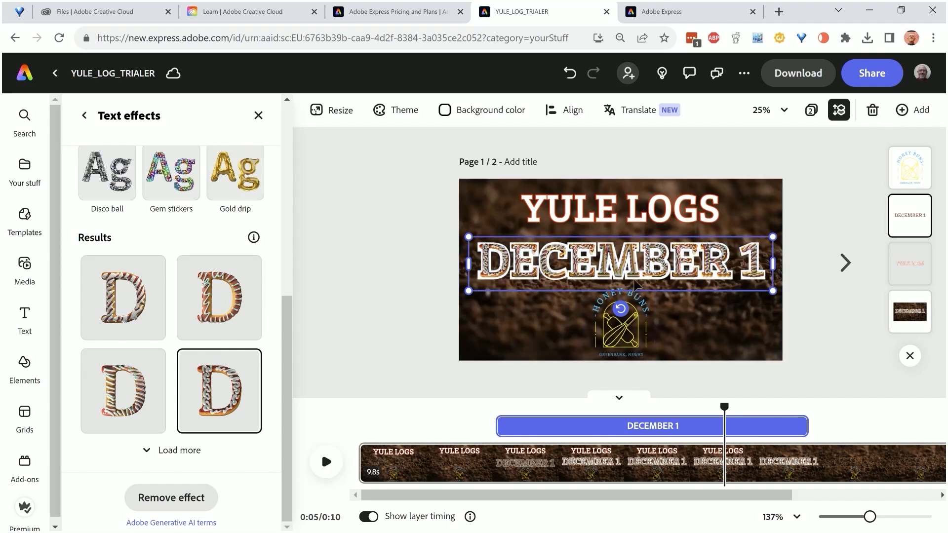
pyautogui.scroll(4, 636, 285)
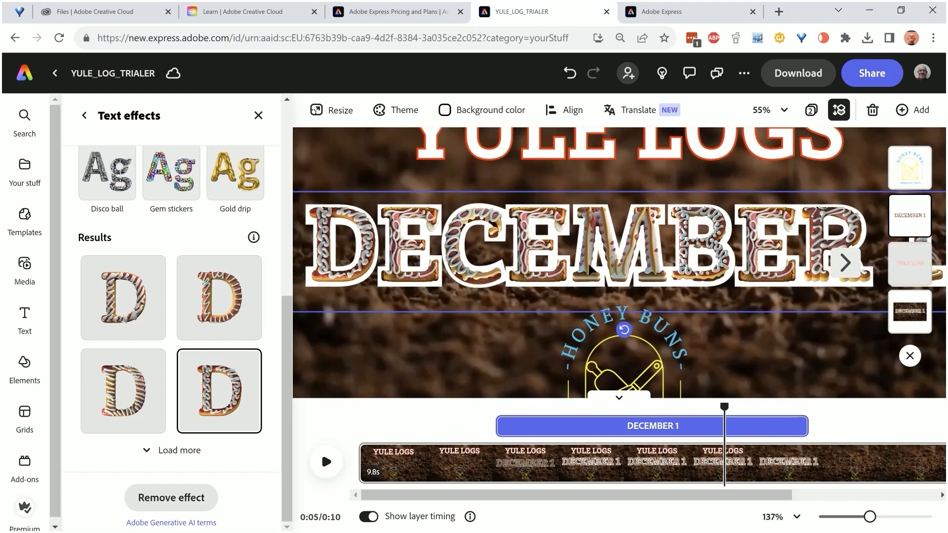
pyautogui.scroll(-3, 589, 269)
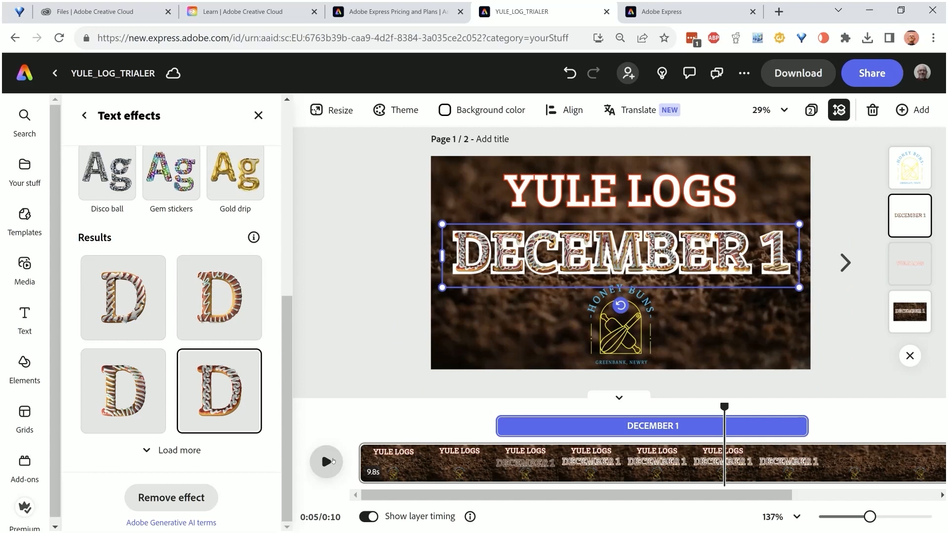
# Preview the video and trim the end of the scene so it lasts about 8 seconds
pyautogui.click(327, 461)
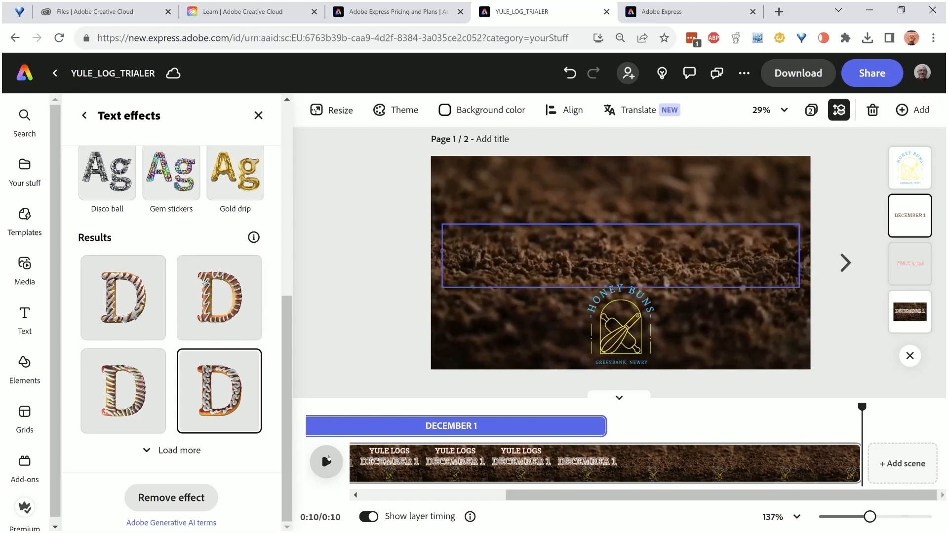
pyautogui.click(720, 467)
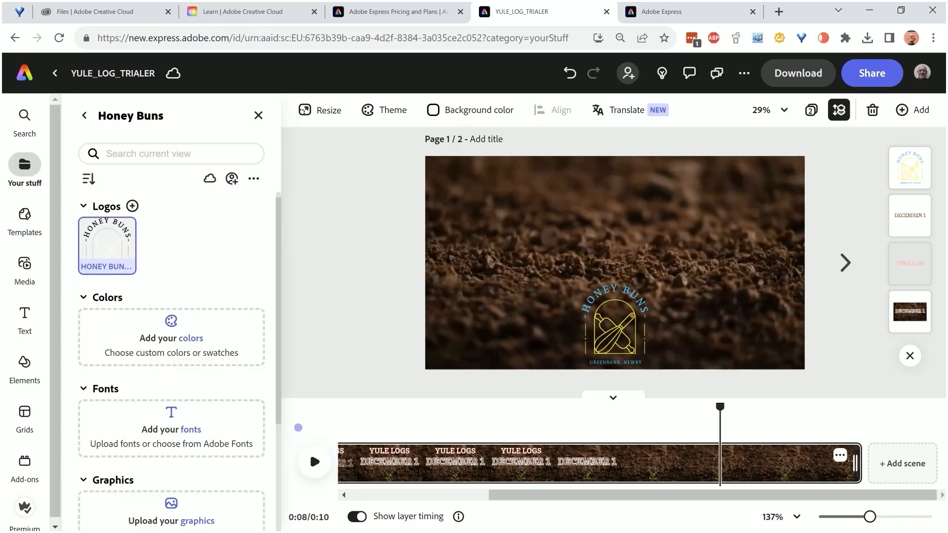
pyautogui.moveTo(855, 464); pyautogui.dragTo(692, 462)
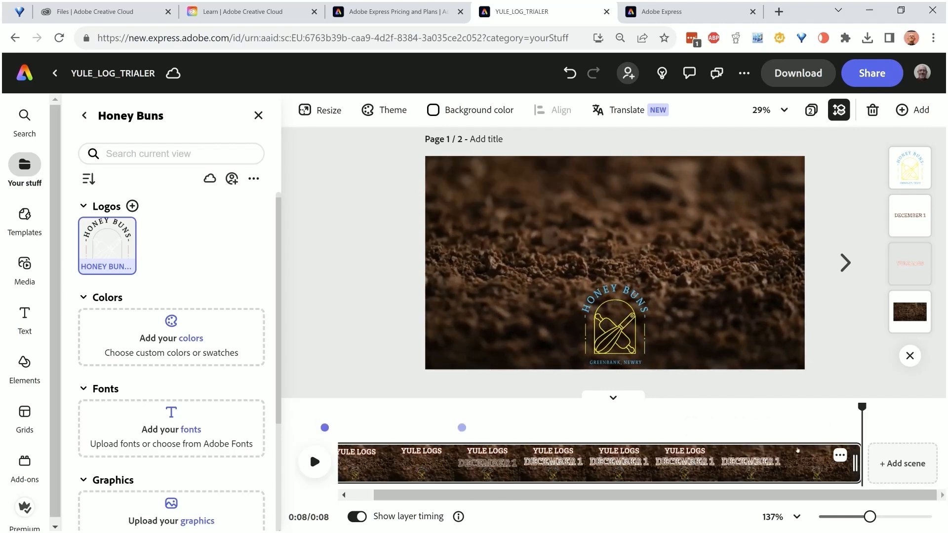
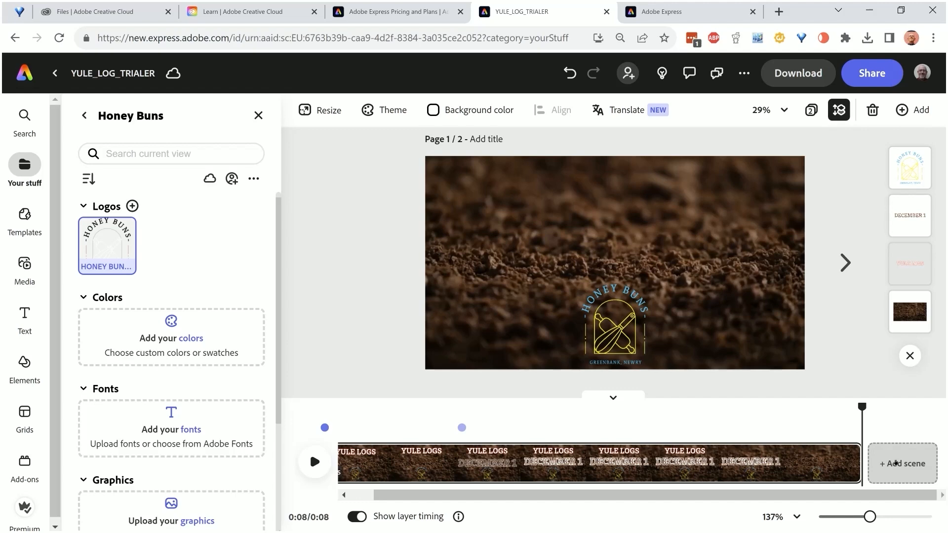
# Add the yule cake 2.jpg image from the HONEY BUNS folder as a second scene and trim it to 2.2 s
pyautogui.click(896, 463)
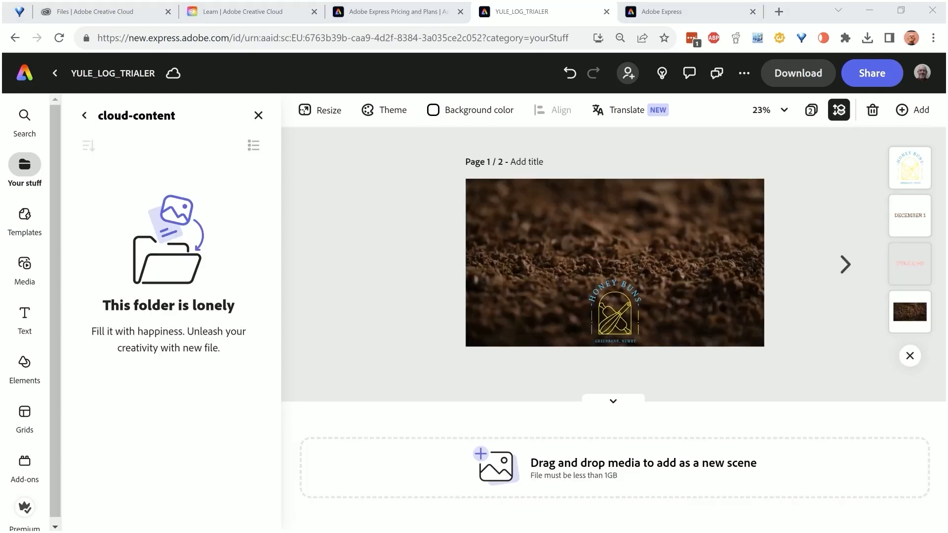
pyautogui.moveTo(737, 227); pyautogui.dragTo(581, 470)
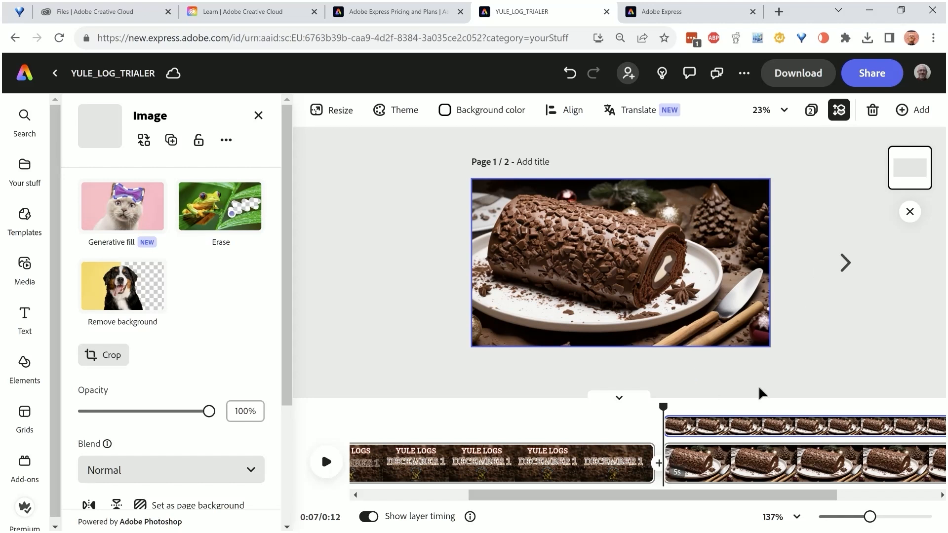
pyautogui.moveTo(776, 497); pyautogui.dragTo(659, 476)
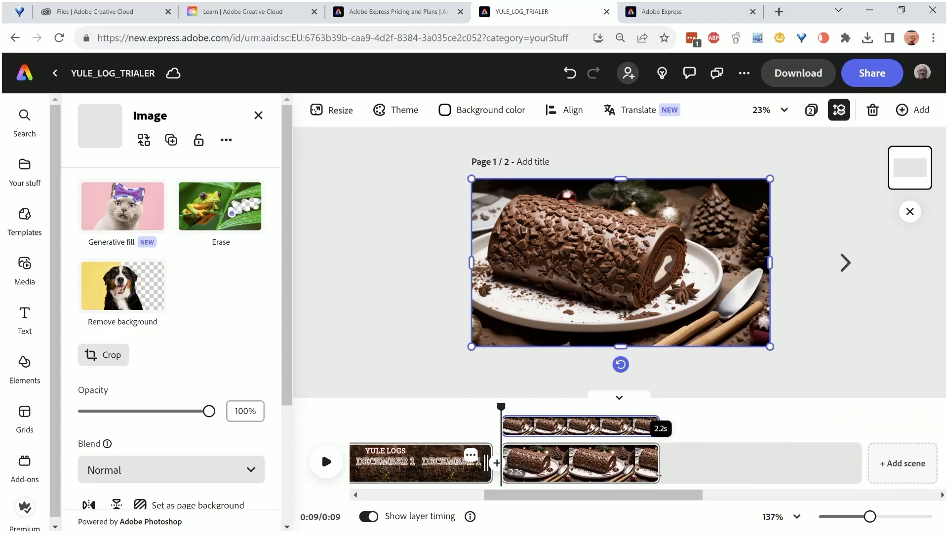
# Add a Dissolve transition between the title scene and the chocolate log scene, preview it, and set its duration to 2.01 s
pyautogui.moveTo(863, 407); pyautogui.dragTo(710, 408)
pyautogui.click(698, 463)
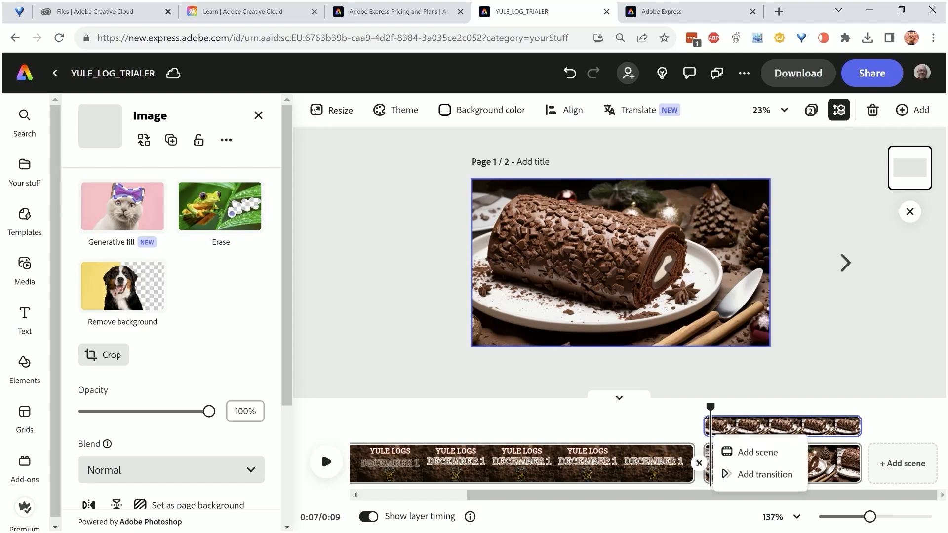
pyautogui.click(751, 474)
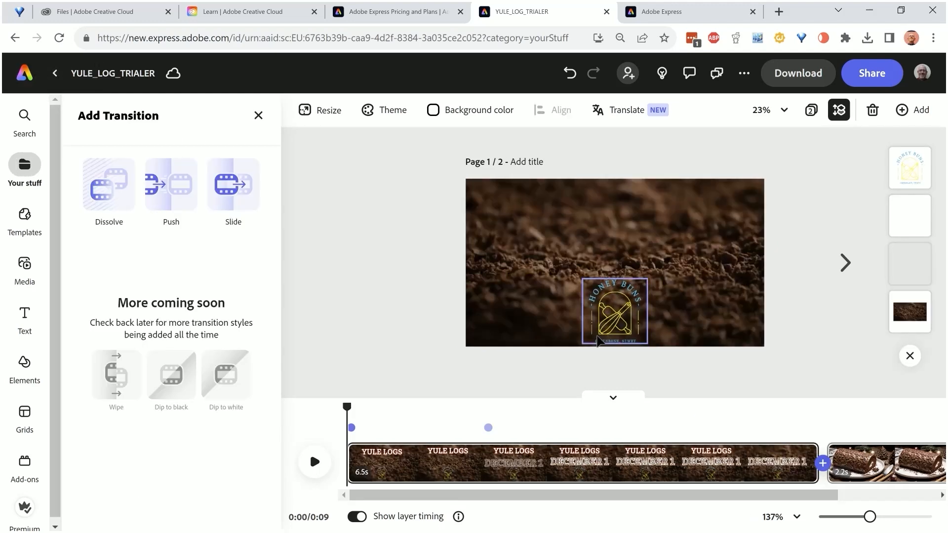
pyautogui.click(110, 184)
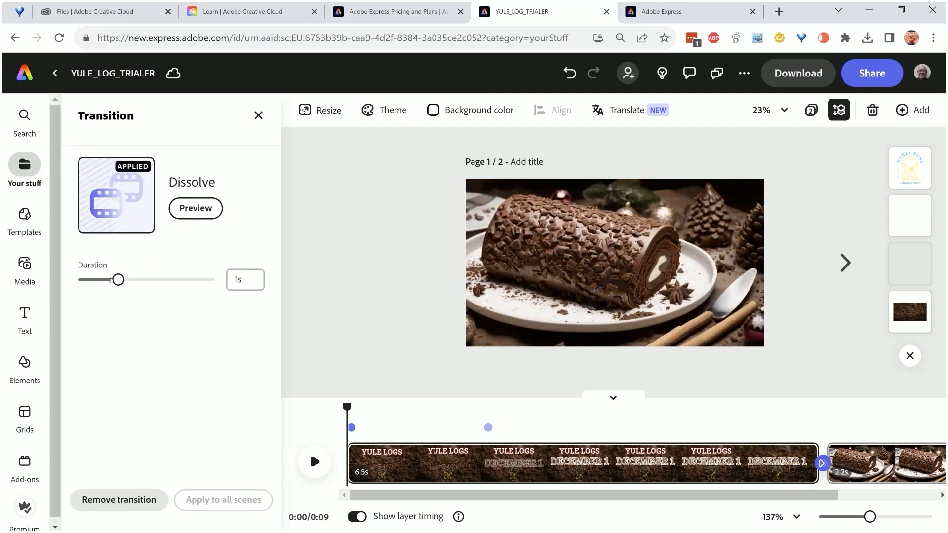
pyautogui.moveTo(112, 280); pyautogui.dragTo(139, 280)
pyautogui.click(188, 208)
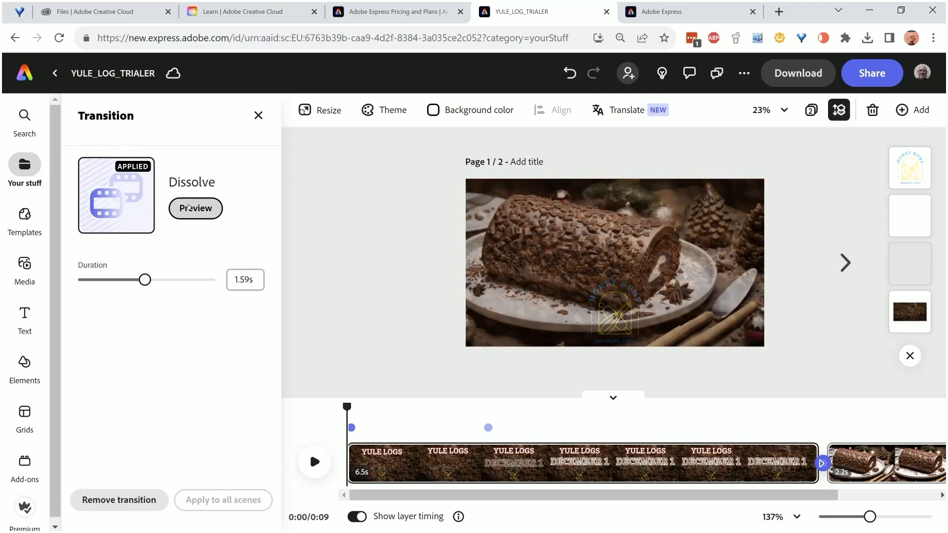
pyautogui.moveTo(145, 280); pyautogui.dragTo(165, 280)
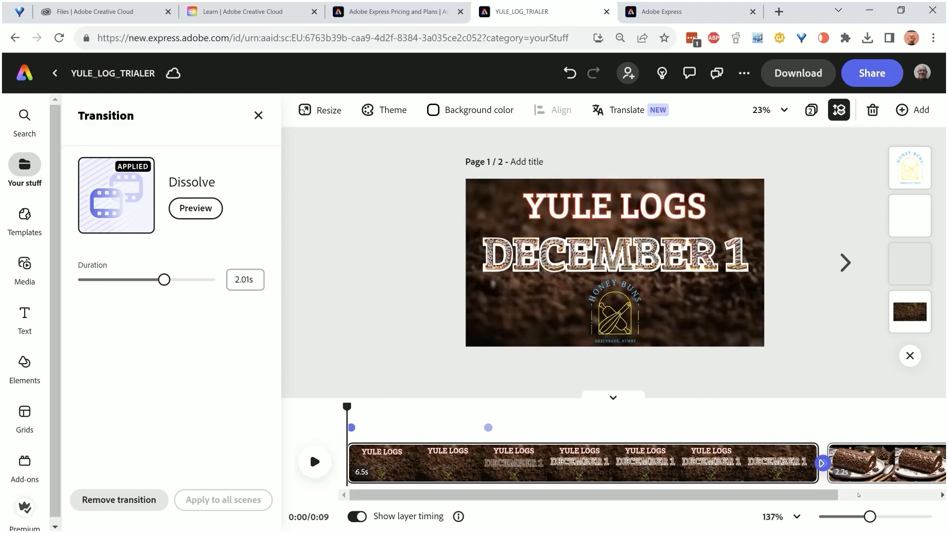
# Add the yule cake 1.jpg image from the HONEY BUNS folder as a third scene and trim it to 2.1 s
pyautogui.moveTo(827, 495); pyautogui.dragTo(918, 496)
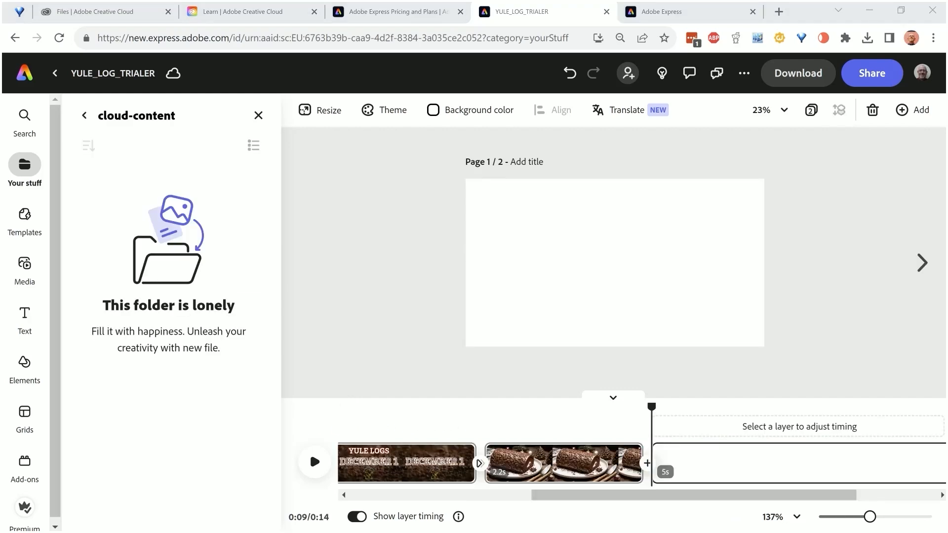
pyautogui.hotkey('alt', 'Tab')
pyautogui.moveTo(684, 237); pyautogui.dragTo(675, 450)
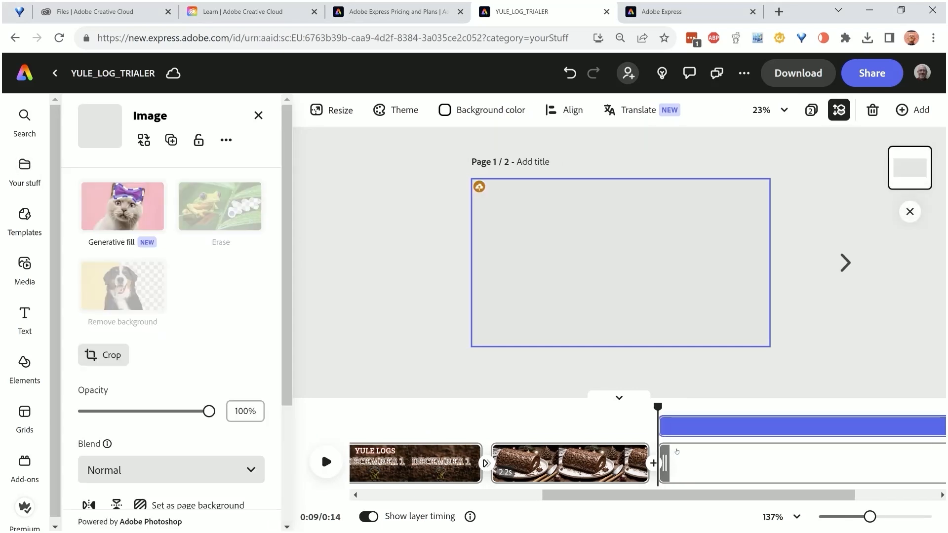
pyautogui.moveTo(808, 496); pyautogui.dragTo(669, 463)
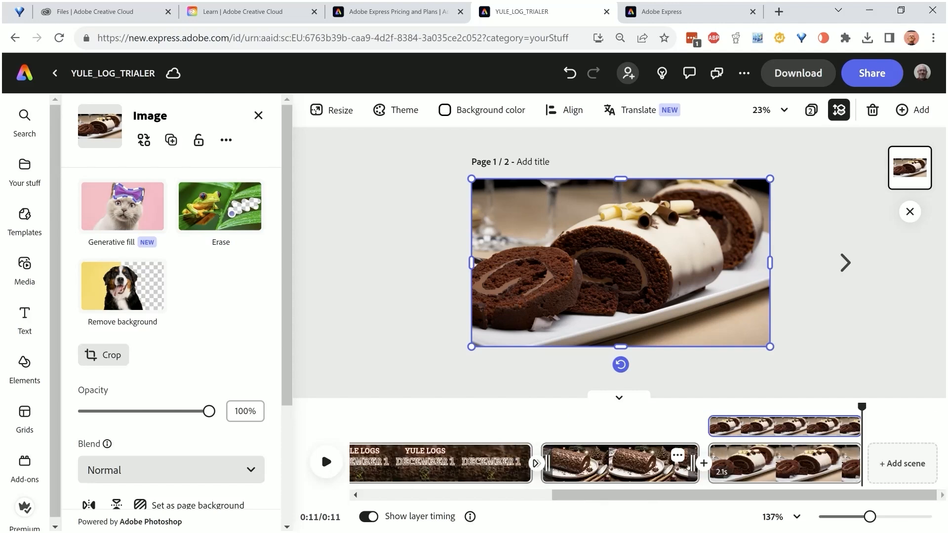
# Add a Dissolve transition between the second and third scenes with a duration of 1.88 s
pyautogui.click(704, 463)
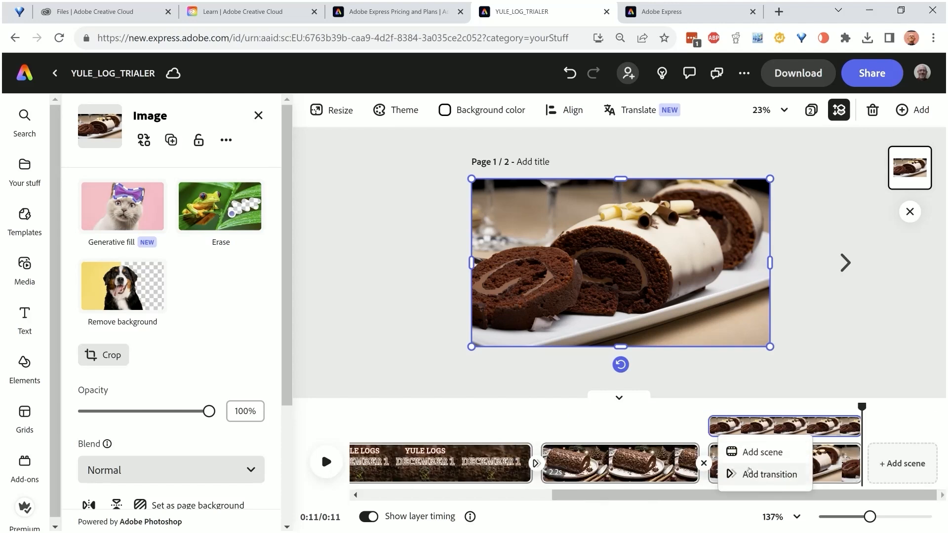
pyautogui.click(749, 470)
pyautogui.click(117, 197)
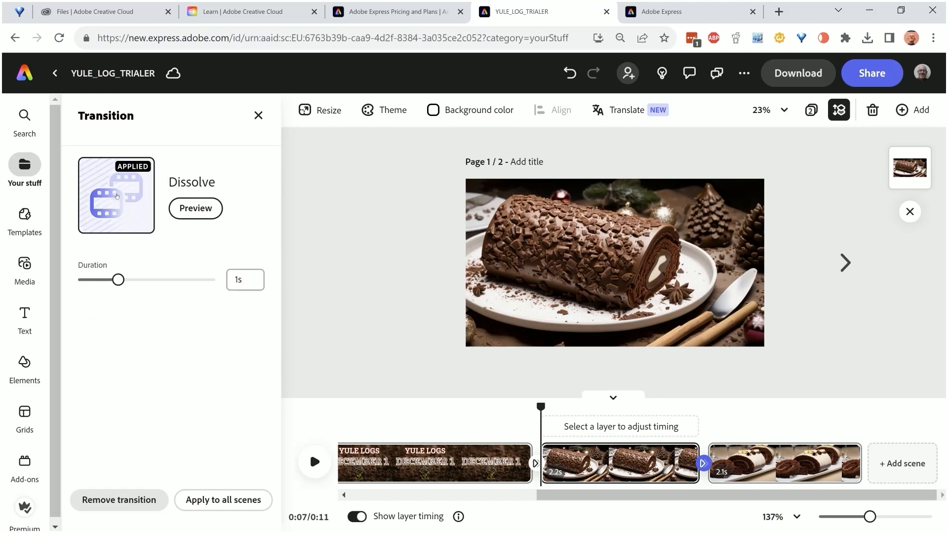
pyautogui.moveTo(118, 280); pyautogui.dragTo(158, 280)
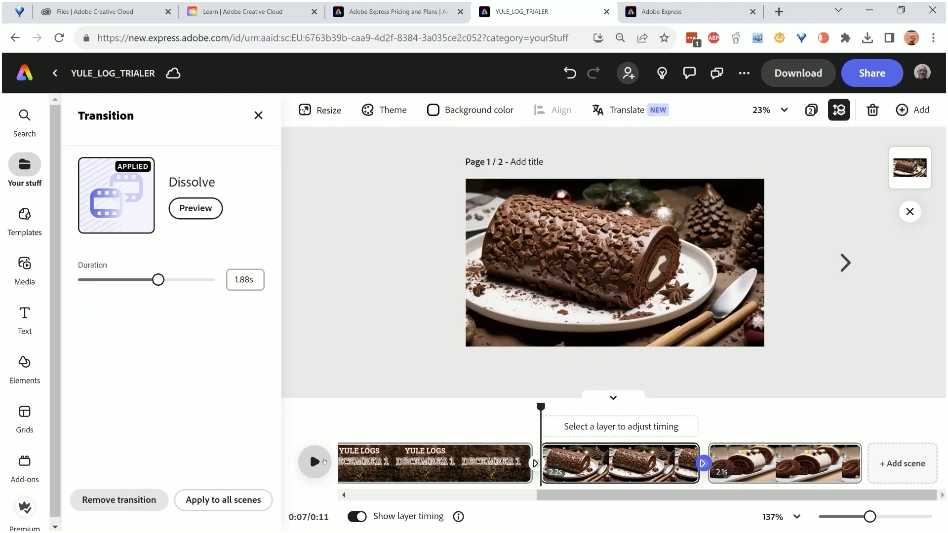
# Play the second and third scenes, and preview the whole video from the beginning
pyautogui.click(315, 462)
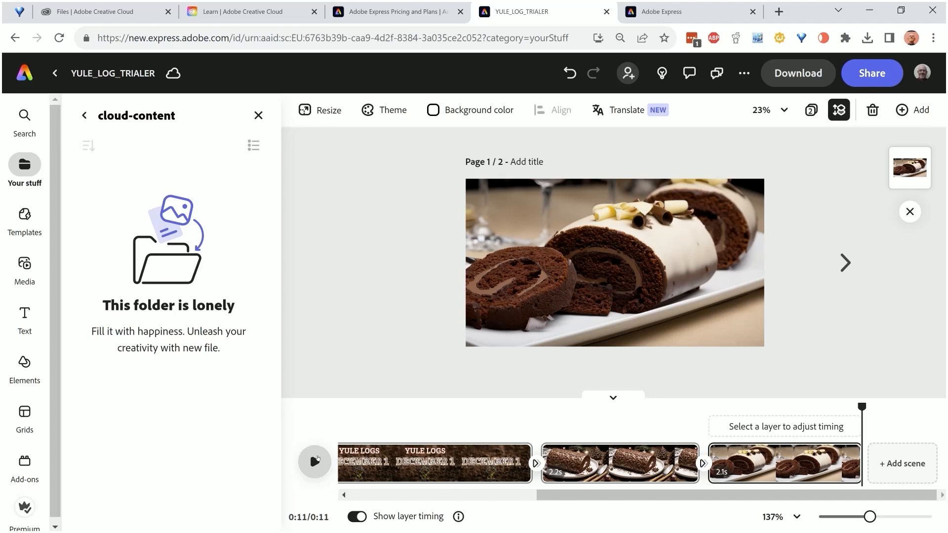
pyautogui.click(344, 495)
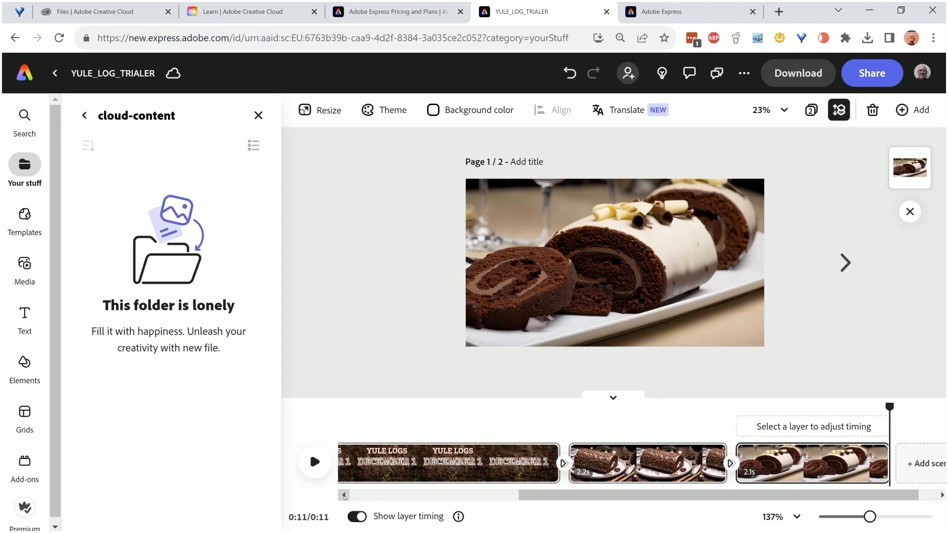
pyautogui.click(344, 495)
pyautogui.moveTo(515, 499); pyautogui.dragTo(322, 485)
pyautogui.click(350, 438)
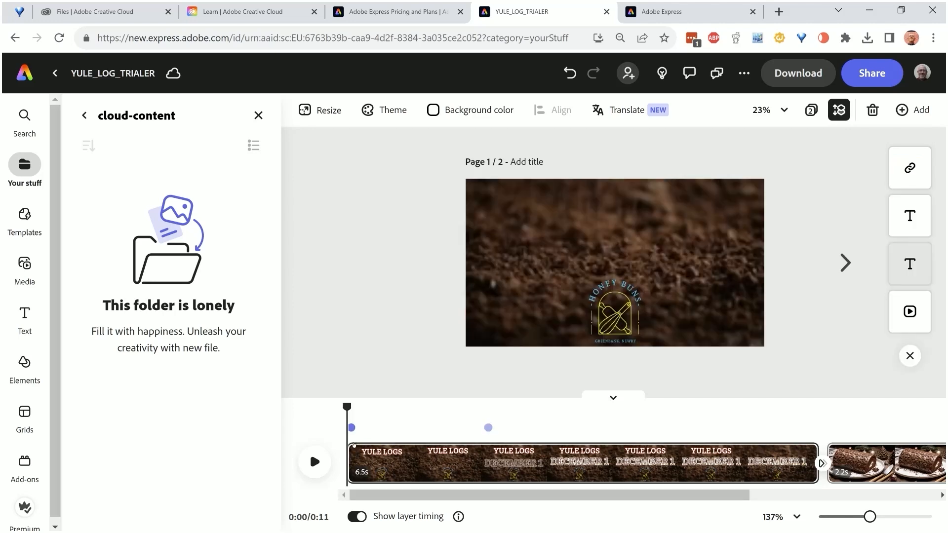
pyautogui.click(314, 460)
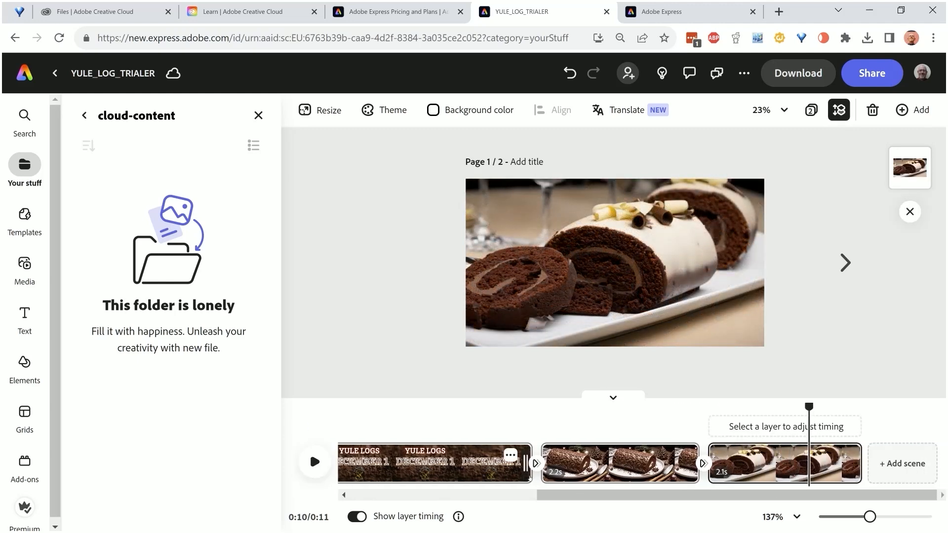
# Trim the end of the title scene slightly, and shorten the second scene to 1.5 s and the third to 1.4 s
pyautogui.moveTo(524, 472); pyautogui.dragTo(502, 468)
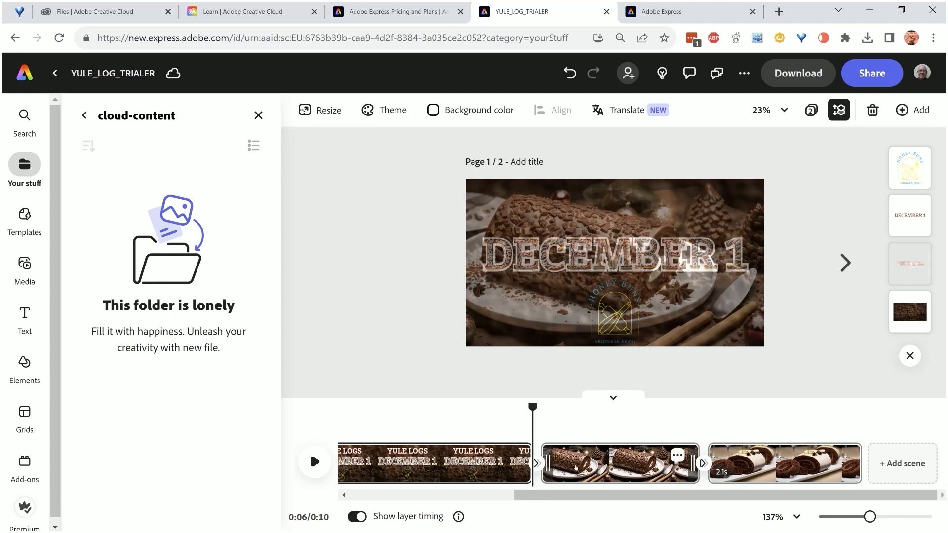
pyautogui.click(316, 455)
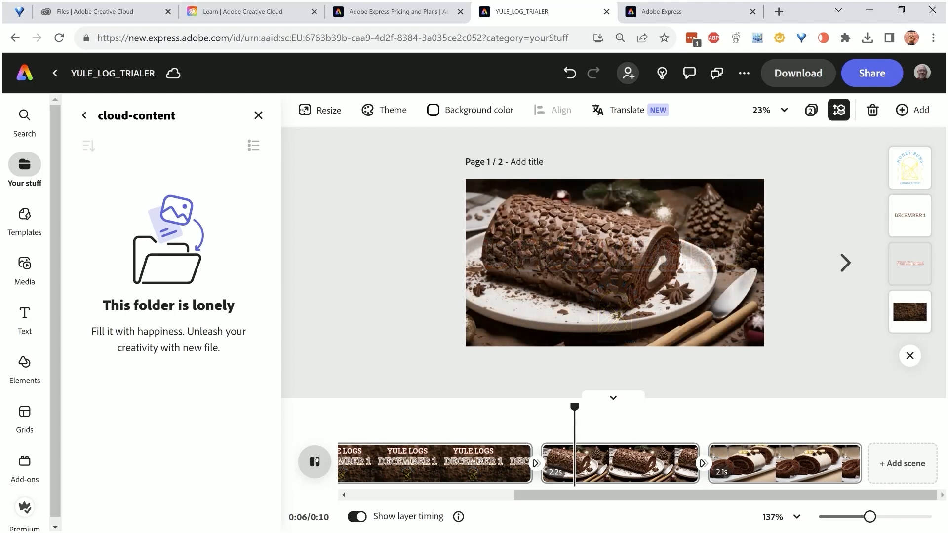
pyautogui.click(665, 472)
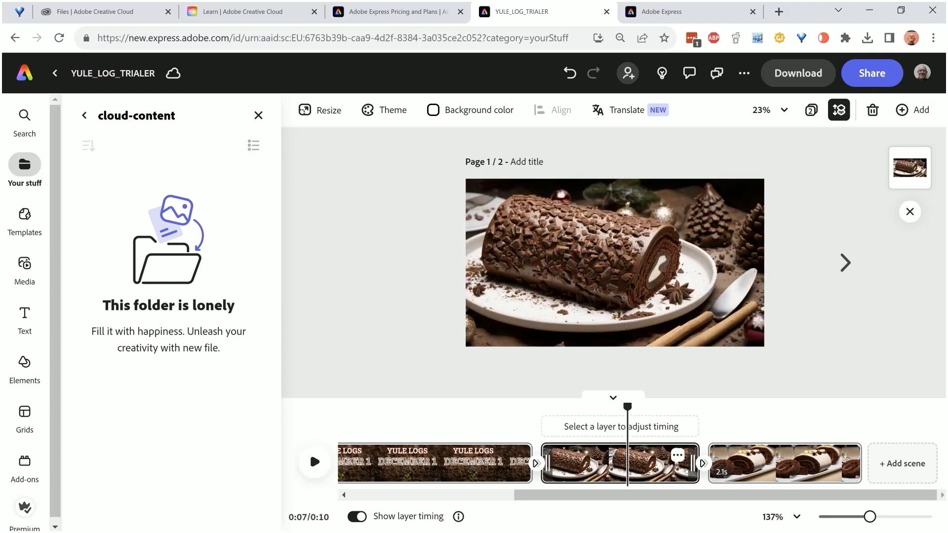
pyautogui.moveTo(693, 467); pyautogui.dragTo(645, 469)
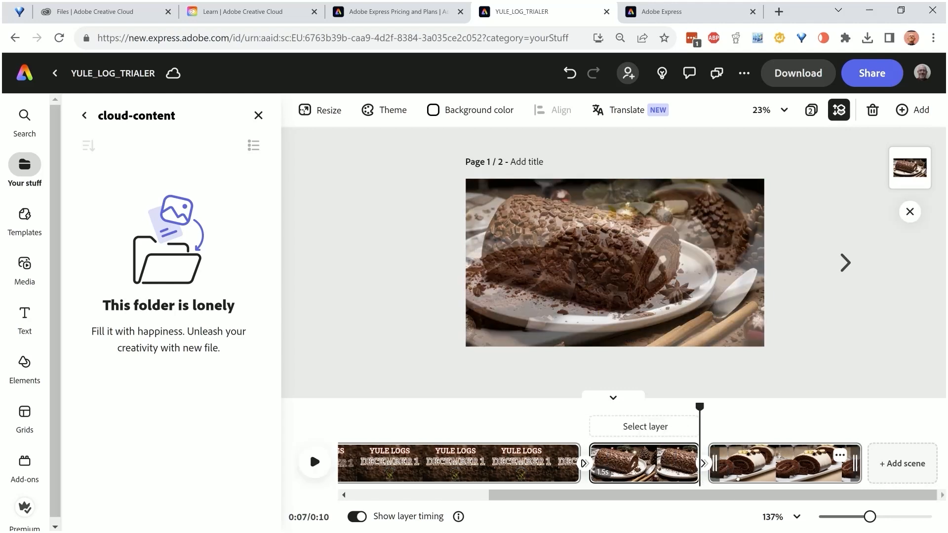
pyautogui.click(746, 475)
pyautogui.moveTo(855, 464); pyautogui.dragTo(811, 465)
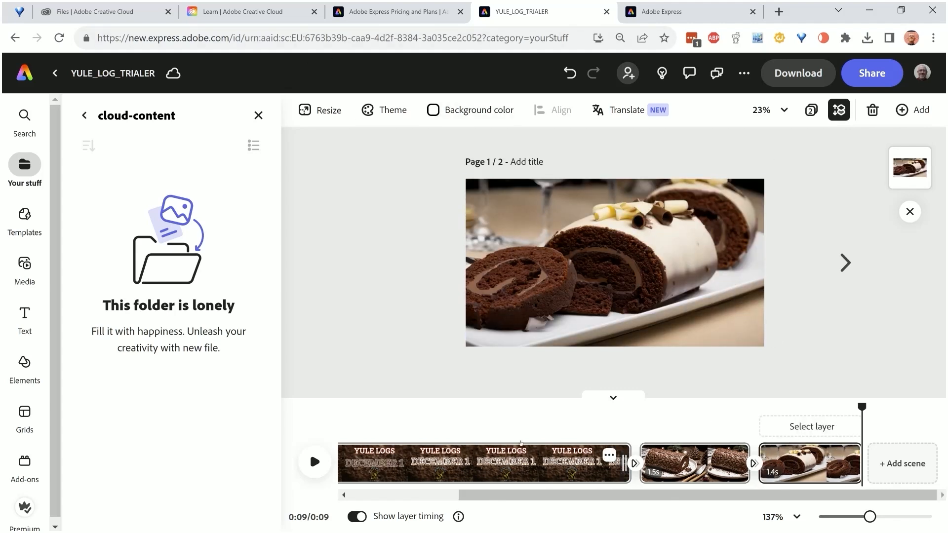
# Preview the shortened video with its three scenes and Dissolve transitions
pyautogui.click(396, 496)
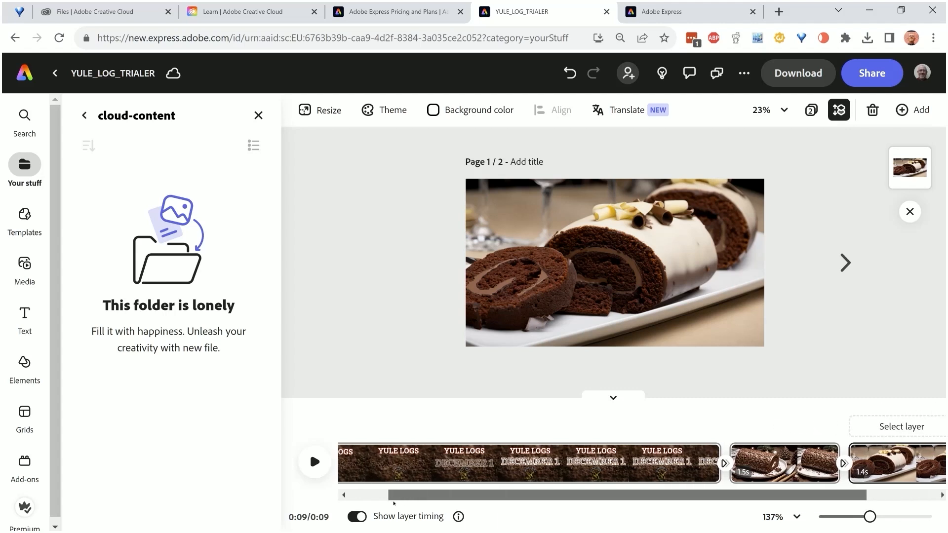
pyautogui.moveTo(403, 499); pyautogui.dragTo(380, 498)
pyautogui.click(319, 463)
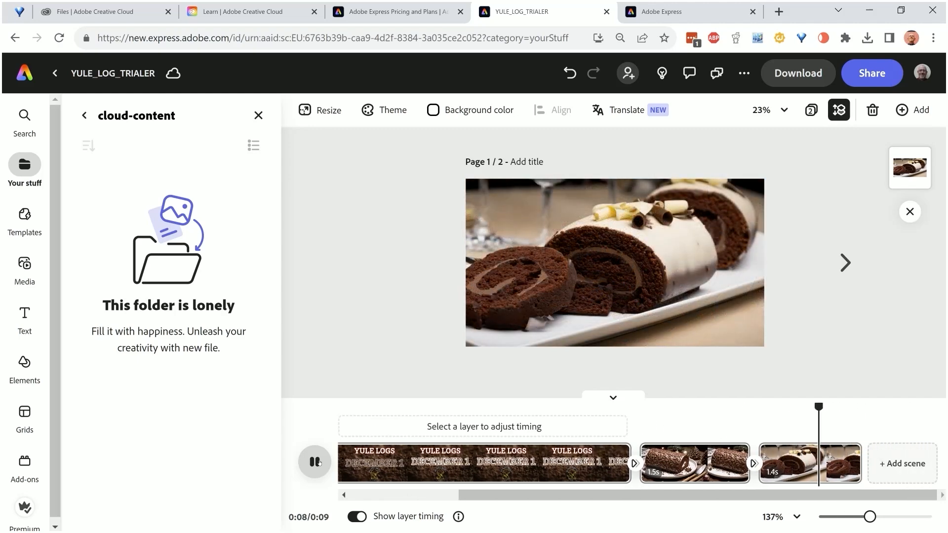
# Review the sharing options, and download the selected page as an MP4 video at 4K resolution
pyautogui.click(872, 74)
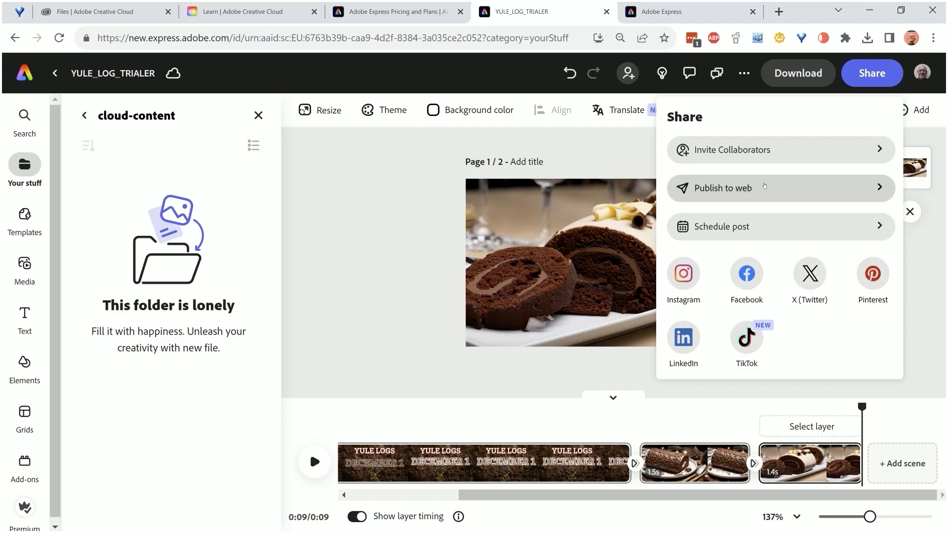
pyautogui.click(807, 76)
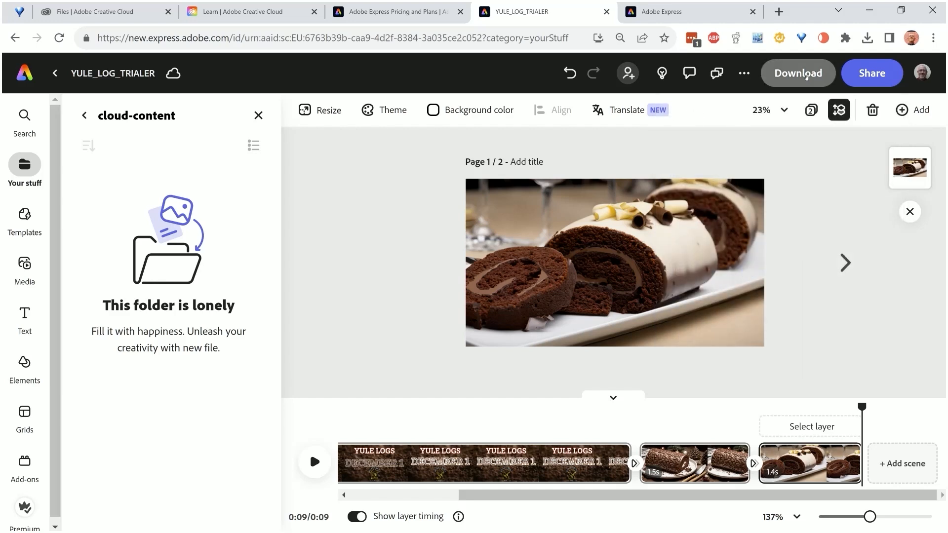
pyautogui.click(808, 76)
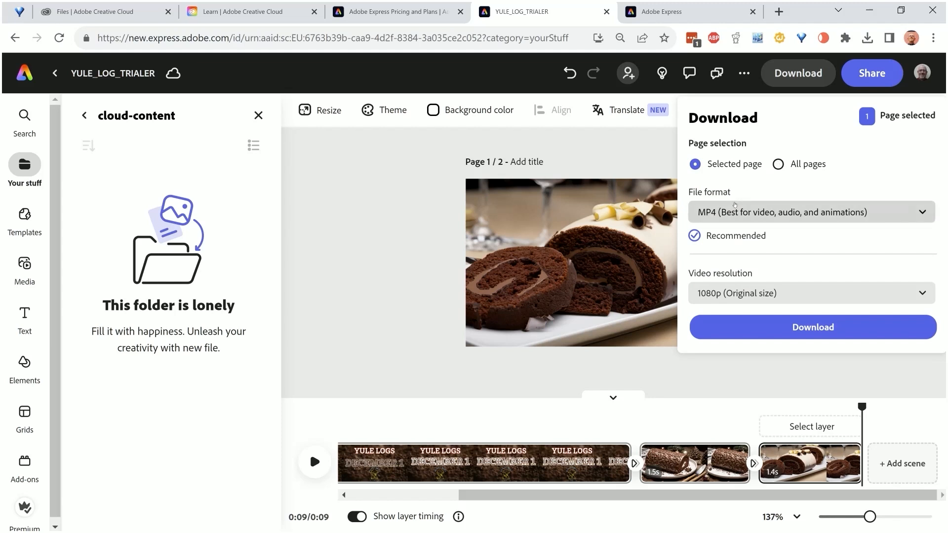
pyautogui.click(925, 215)
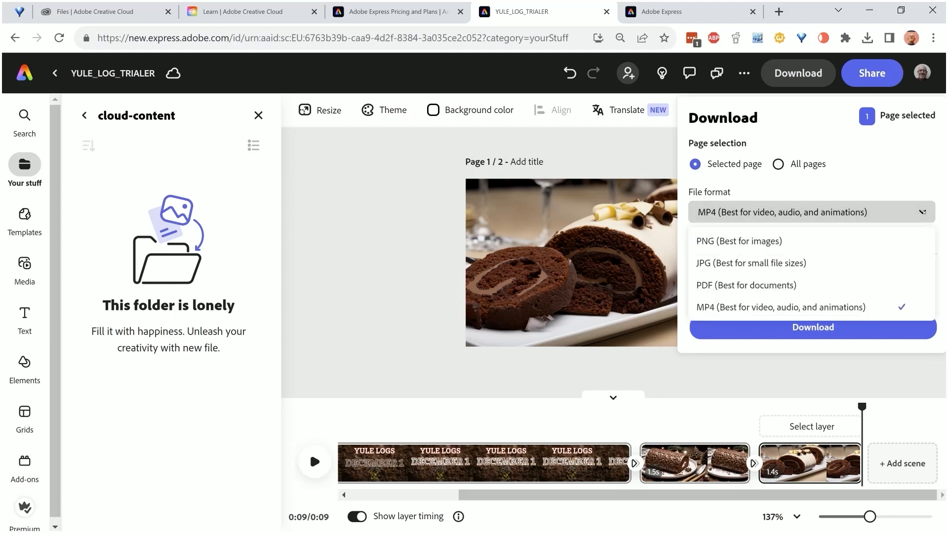
pyautogui.click(923, 212)
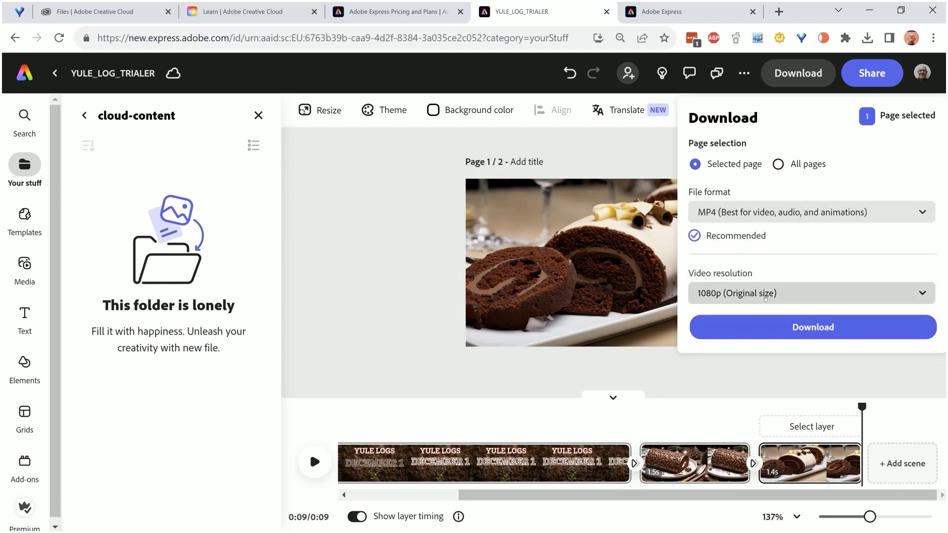
pyautogui.click(824, 298)
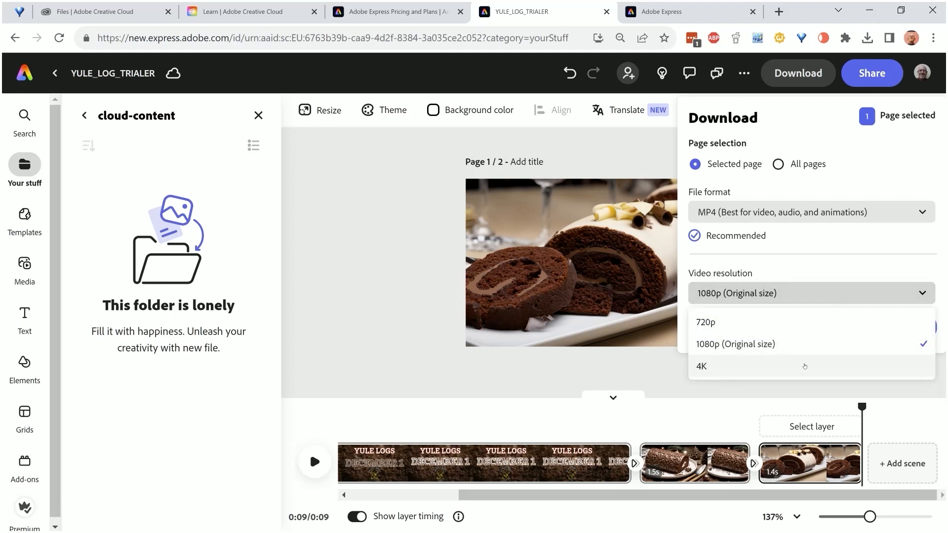
pyautogui.click(805, 366)
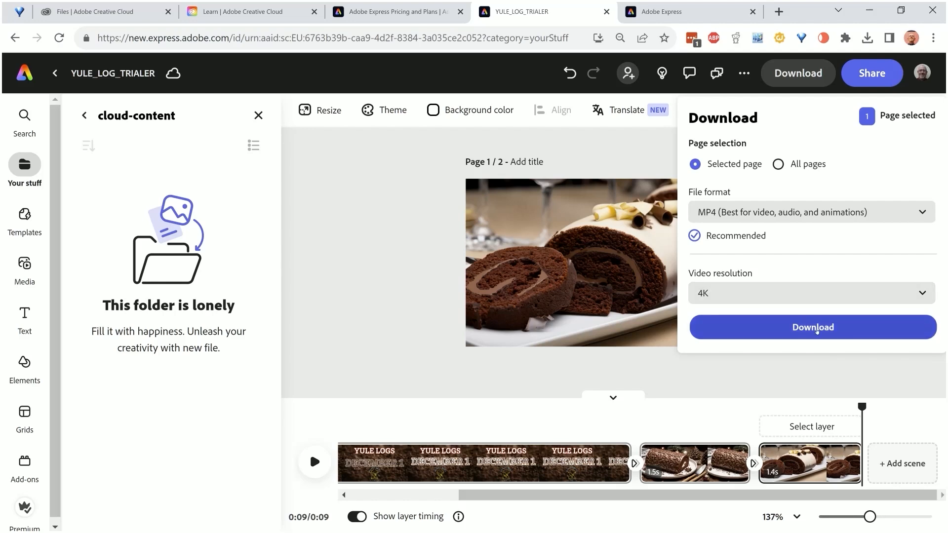
pyautogui.click(816, 331)
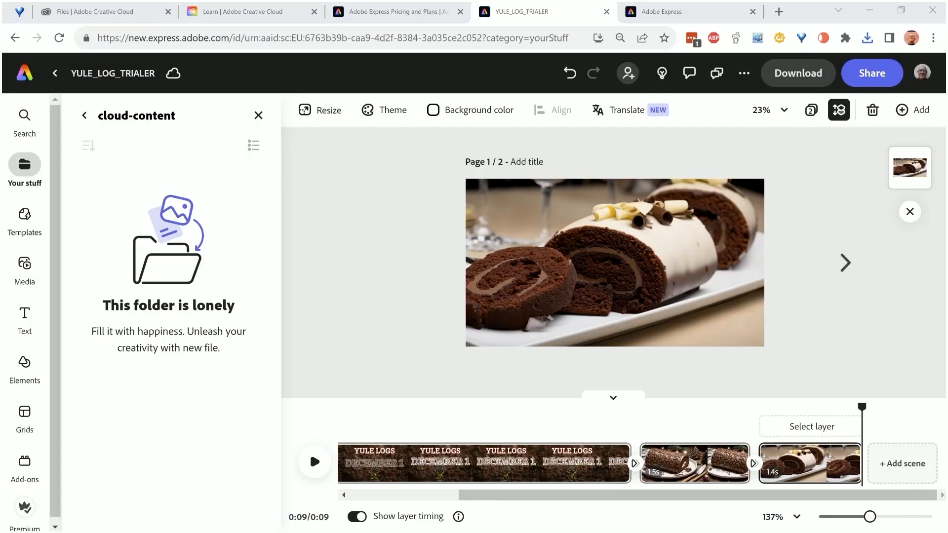
# Switch to the HONEY BUNS folder in File Explorer and play the exported video YULE_LOG_TRIALER-1.mp4
pyautogui.hotkey('alt', 'Tab')
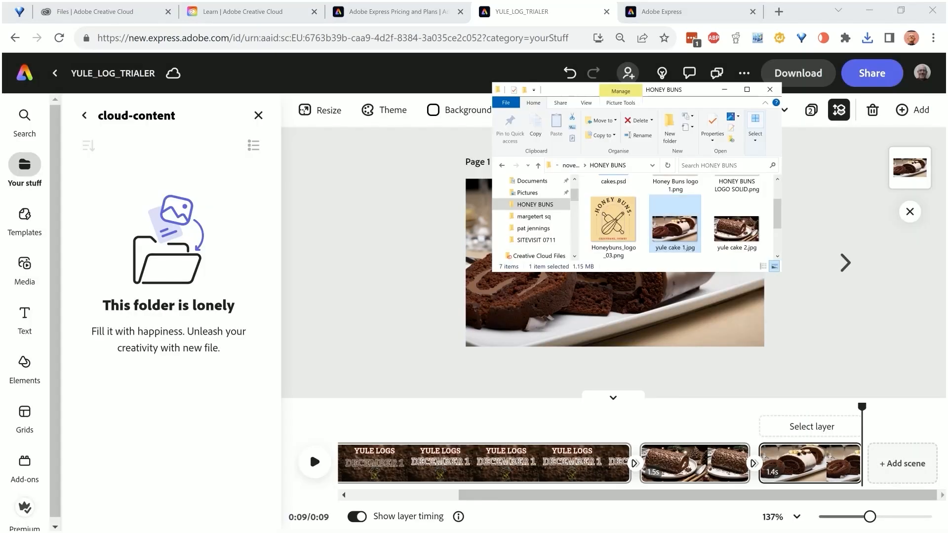
pyautogui.scroll(-1, 601, 230)
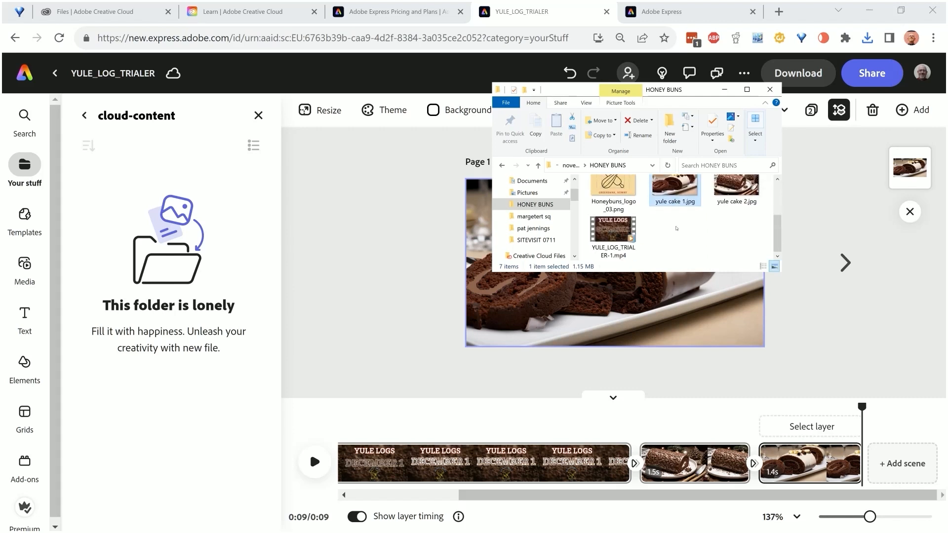
pyautogui.click(616, 229)
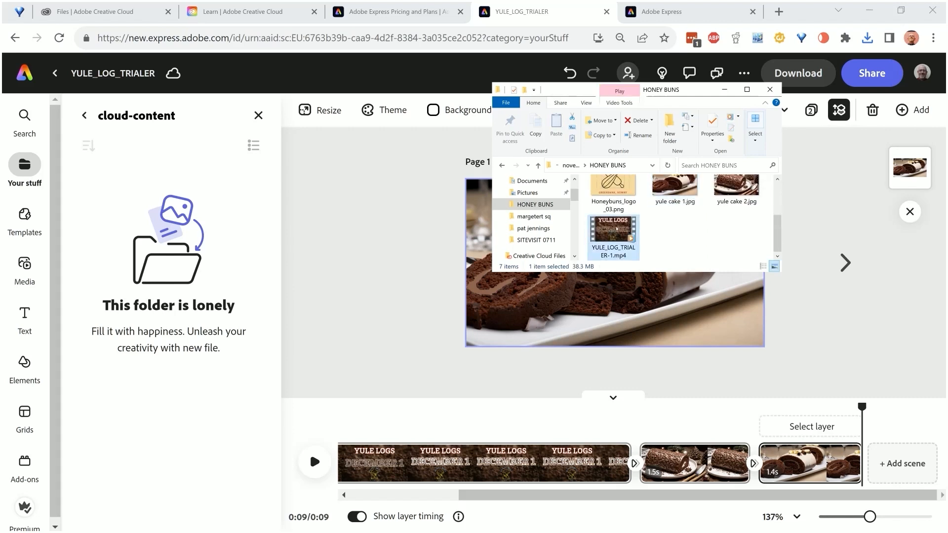
pyautogui.press('Return')
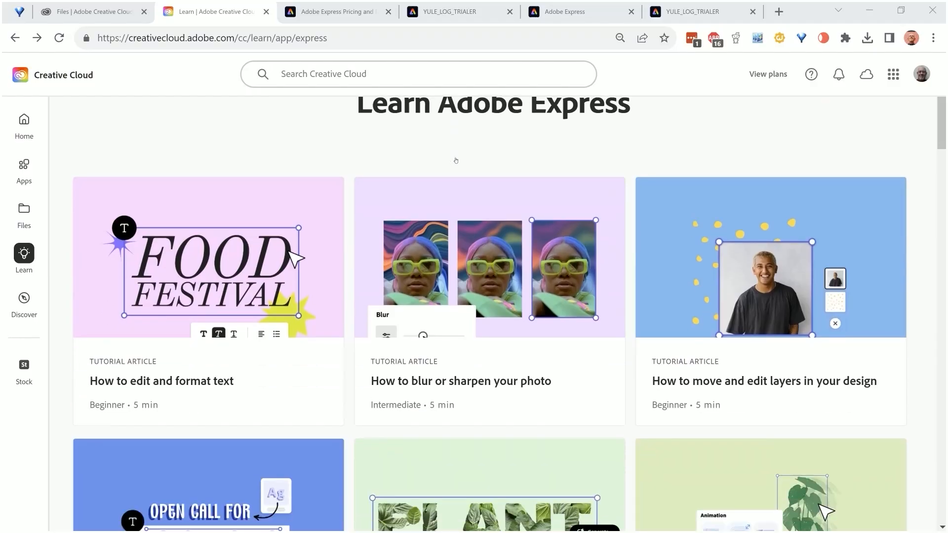
# Browse the Adobe Express tutorial articles on the Creative Cloud Learn page in the browser
pyautogui.scroll(-3, 457, 160)
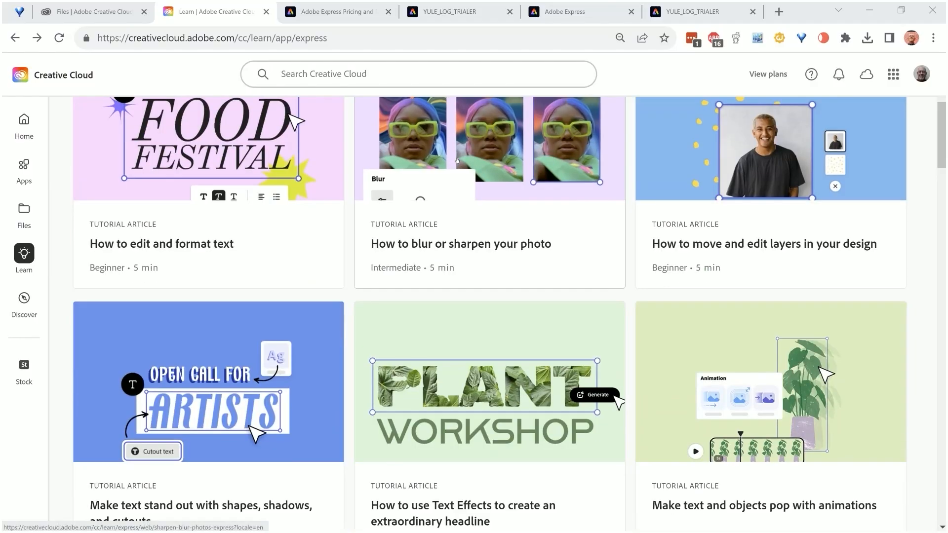
pyautogui.scroll(-7, 457, 161)
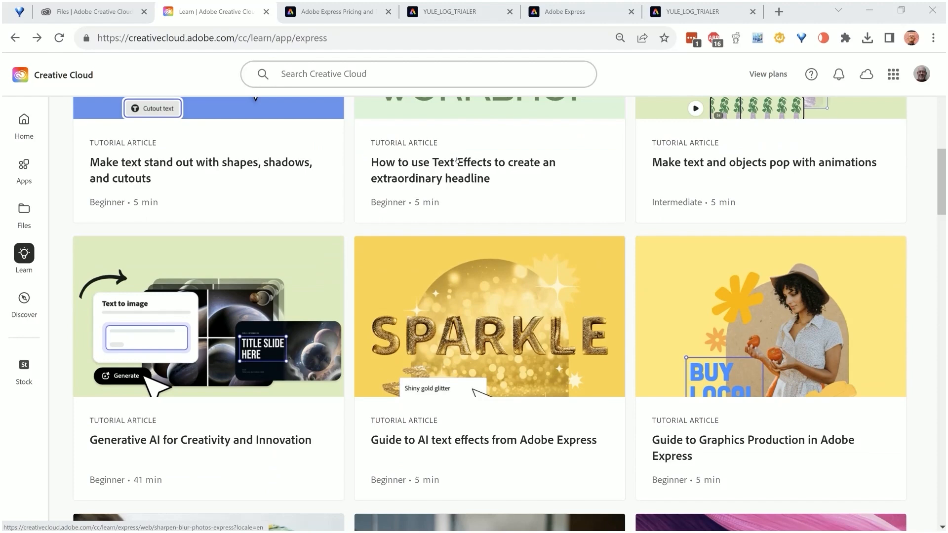
pyautogui.scroll(-10, 457, 161)
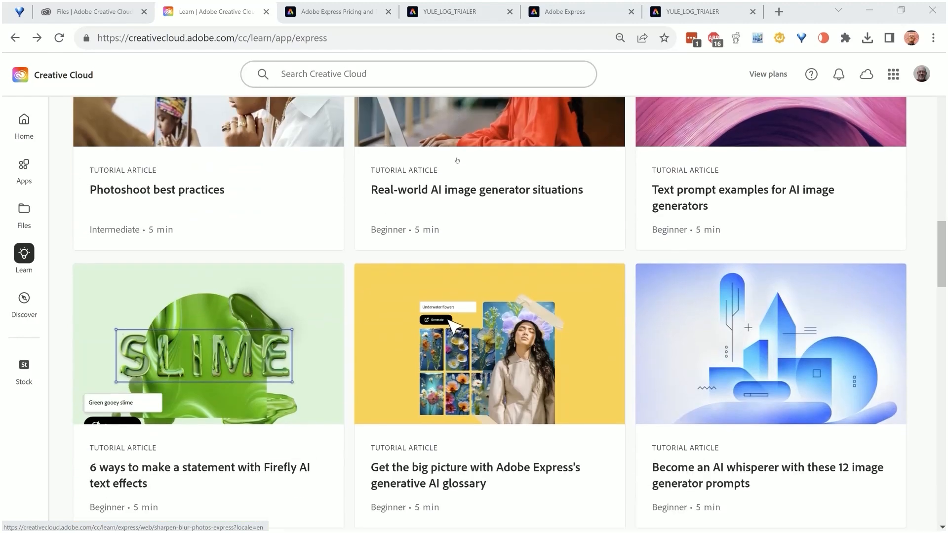
pyautogui.scroll(-10, 458, 160)
pyautogui.scroll(-10, 457, 160)
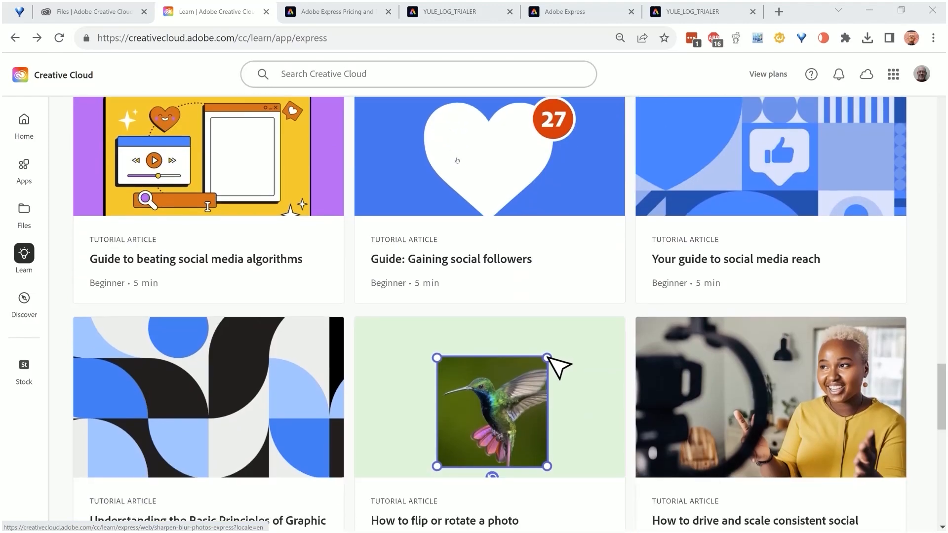
pyautogui.scroll(-9, 457, 161)
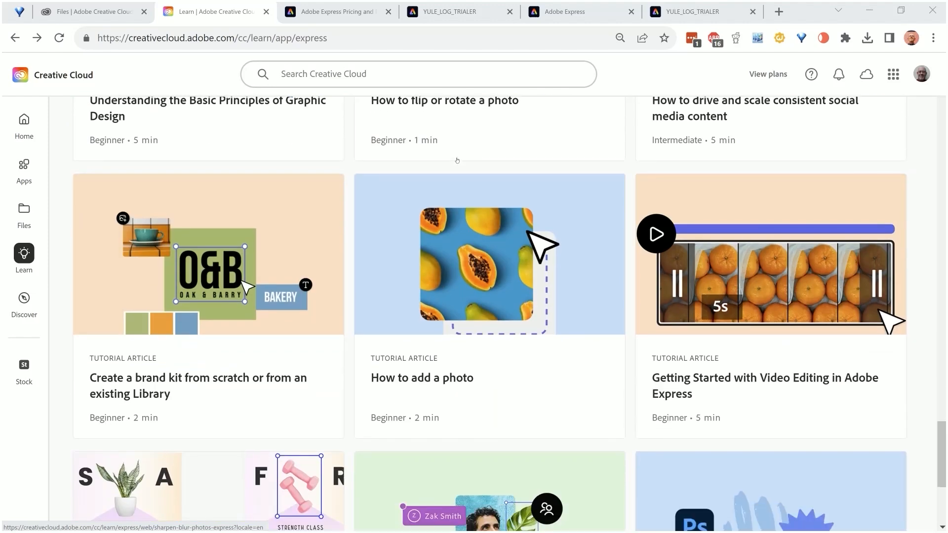